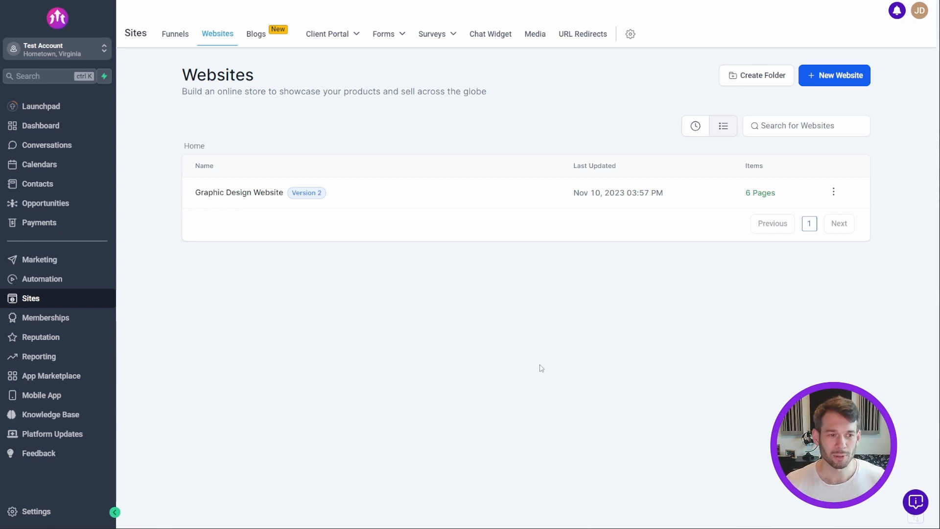
- Create a website from blank named "New Website"
left_click(858, 78)
left_click(313, 281)
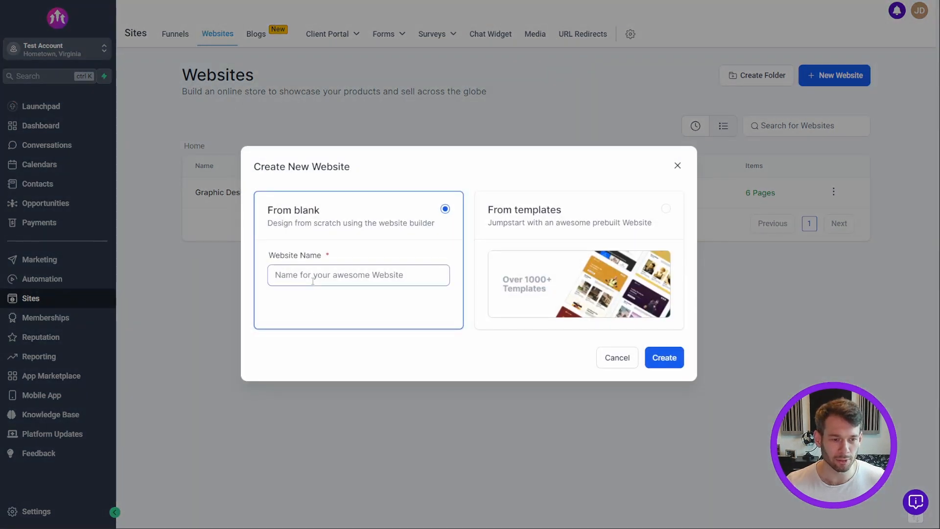
type("New Website")
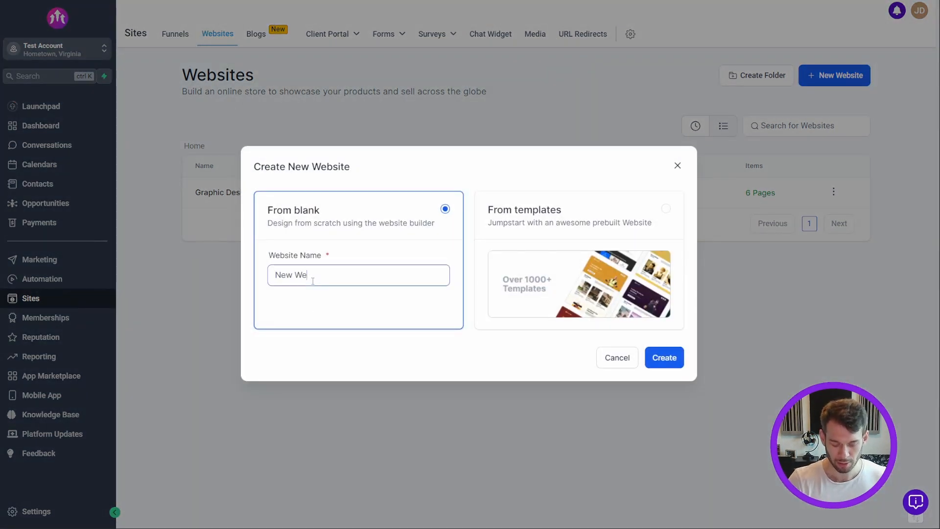
left_click(659, 358)
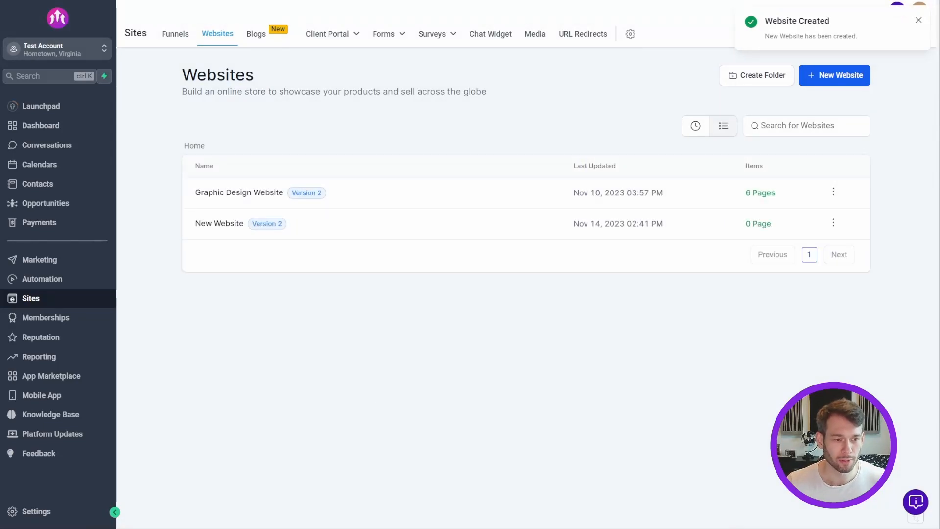
- Open New Website and review its settings, including the domain, path and favicon URL
left_click(215, 225)
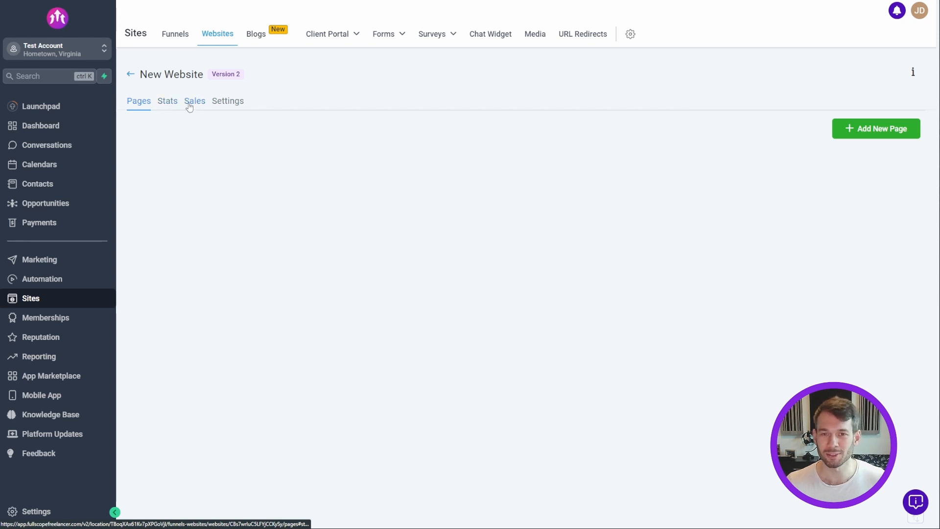
left_click(239, 102)
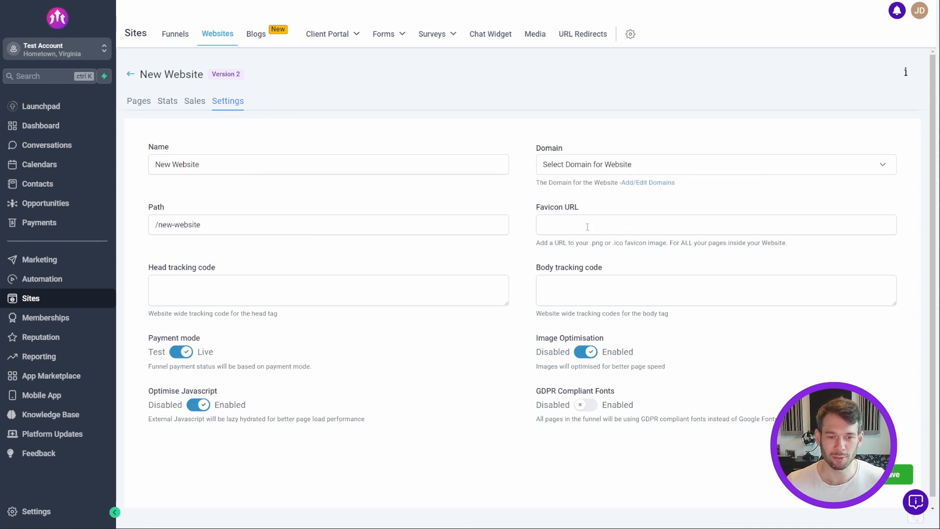
left_click(570, 224)
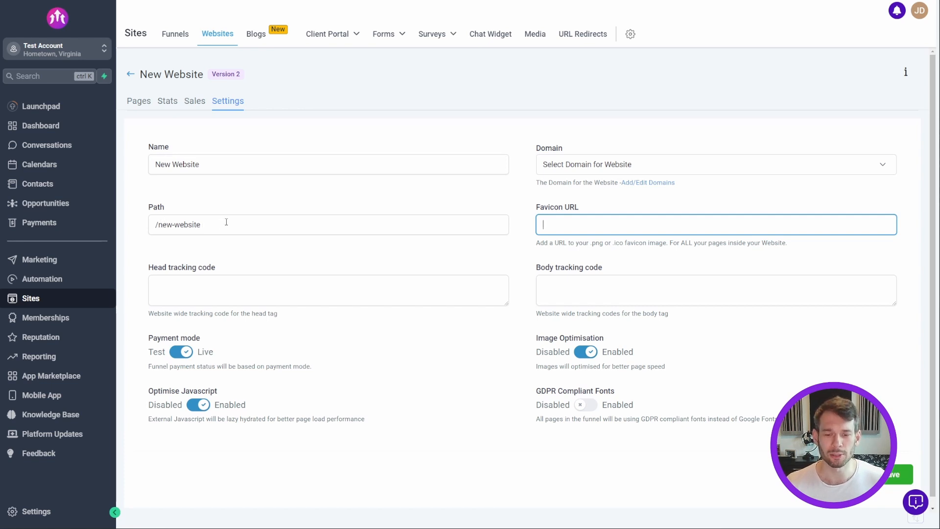
- Add a page named "Home Page" with the path /home to New Website
left_click(134, 102)
left_click(879, 131)
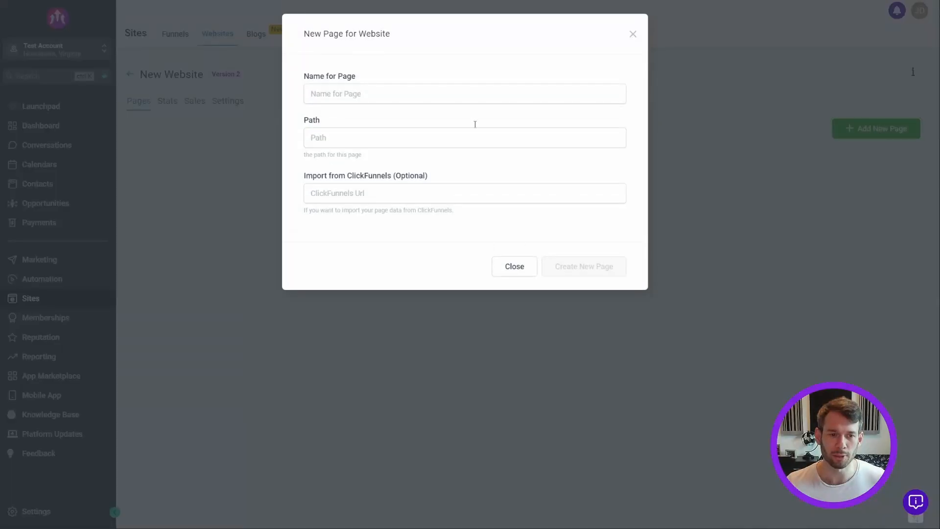
left_click(457, 93)
type("Home Page")
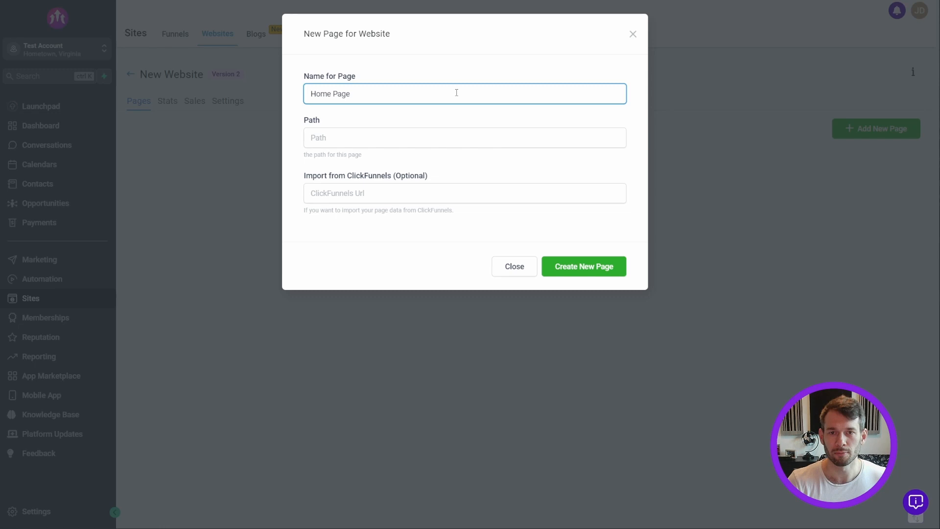
key("Tab")
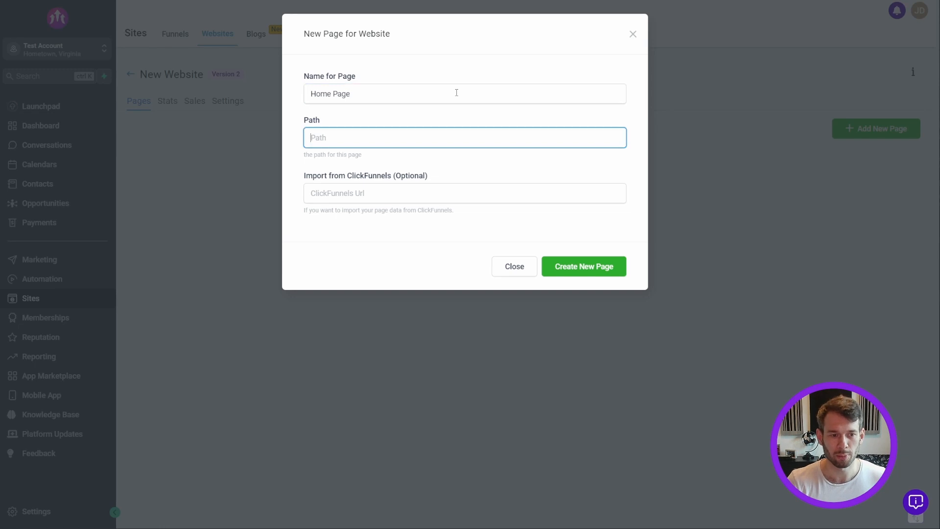
type("/home")
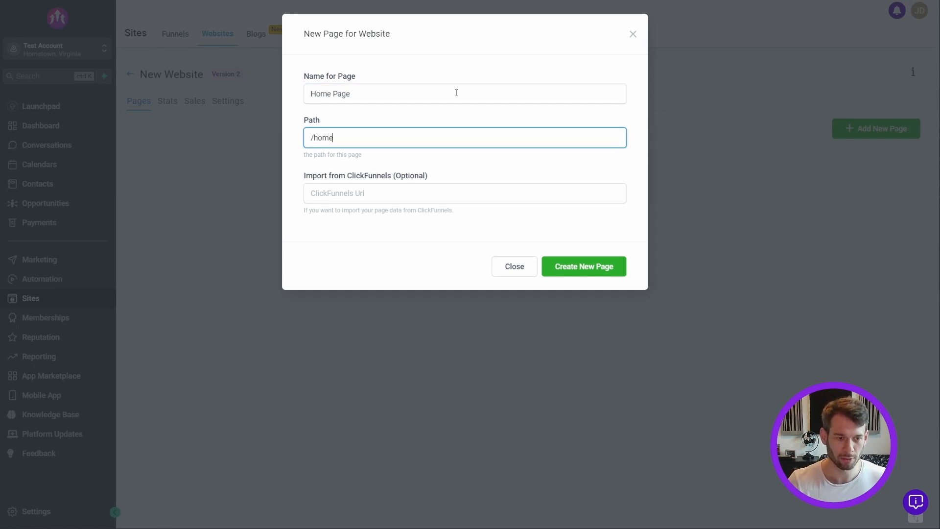
left_click(603, 272)
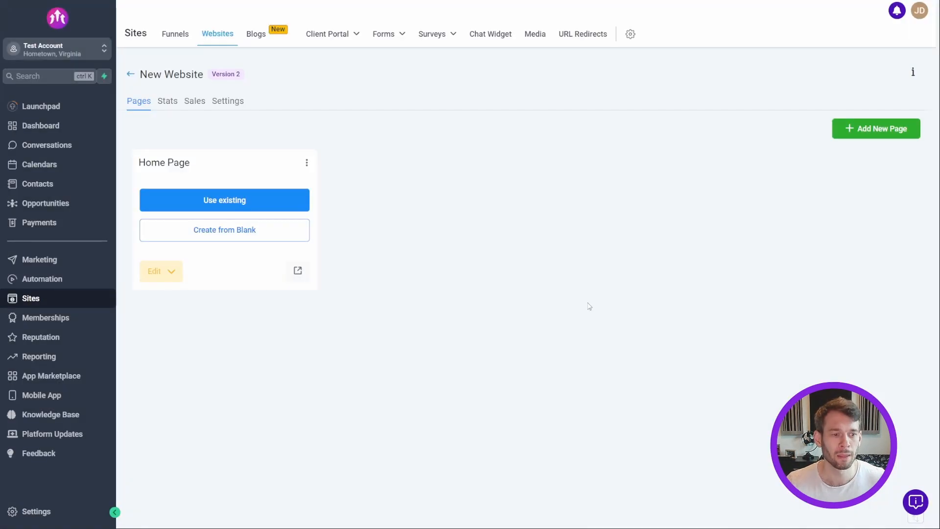
- Build the Home Page from blank and place a Full Width section on the empty canvas
left_click(213, 237)
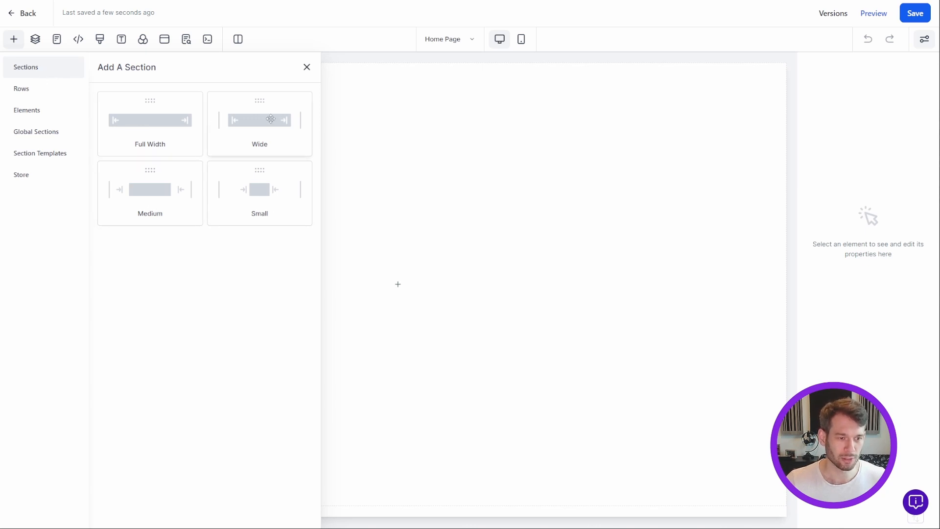
left_click_drag(133, 134, 445, 104)
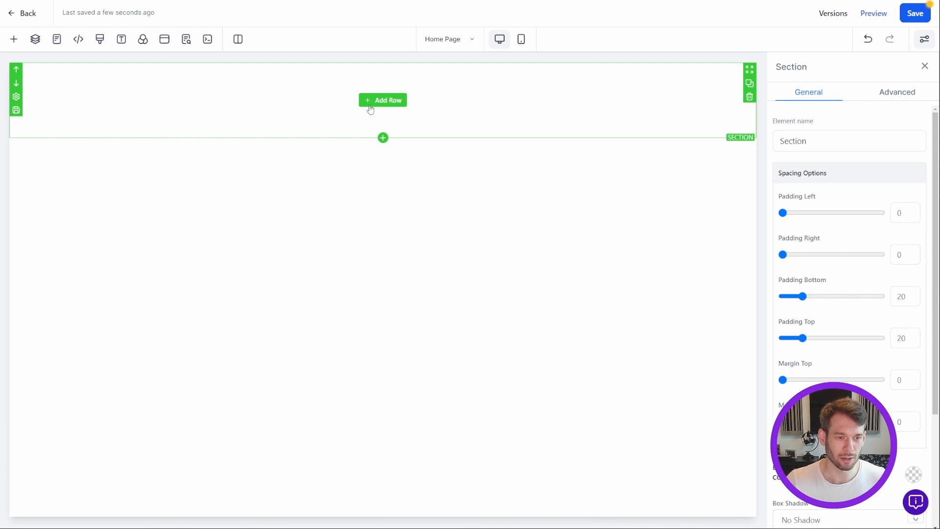
- Insert a 2 Column row into the full-width section
left_click(14, 41)
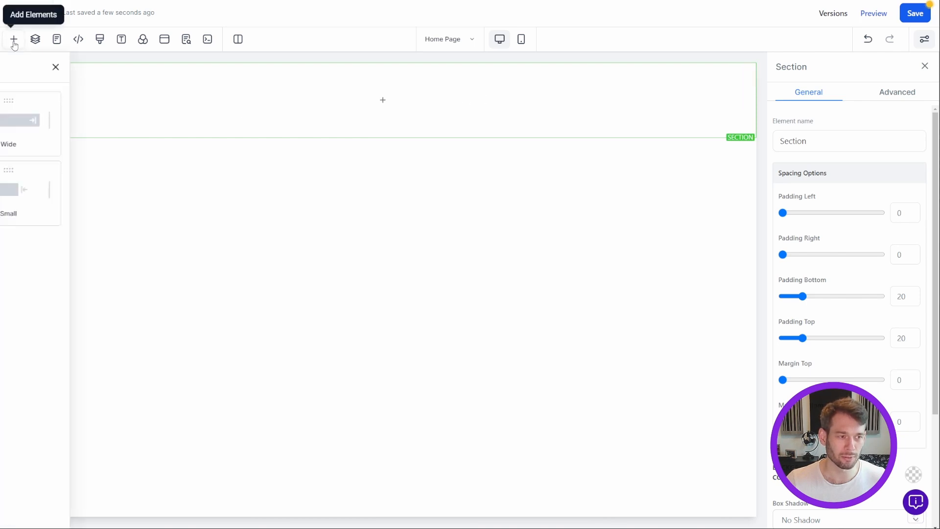
left_click(22, 88)
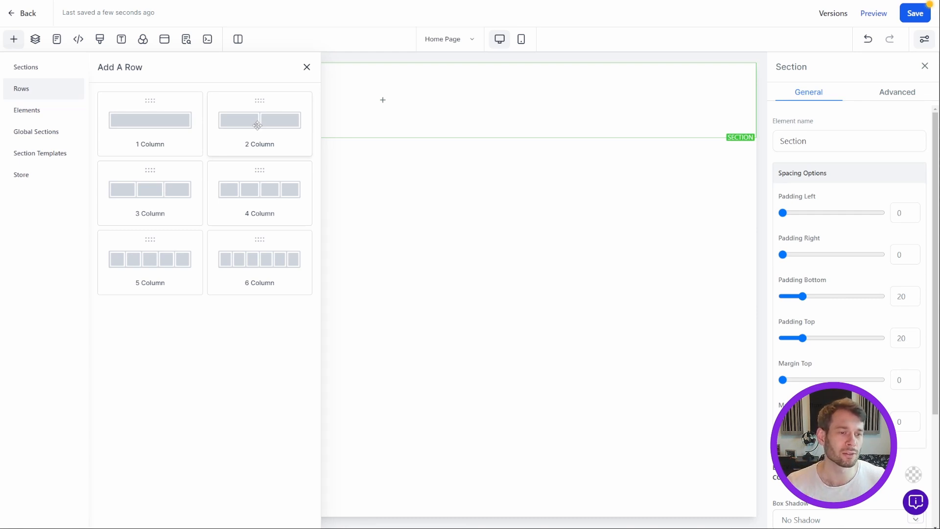
left_click_drag(242, 125, 400, 109)
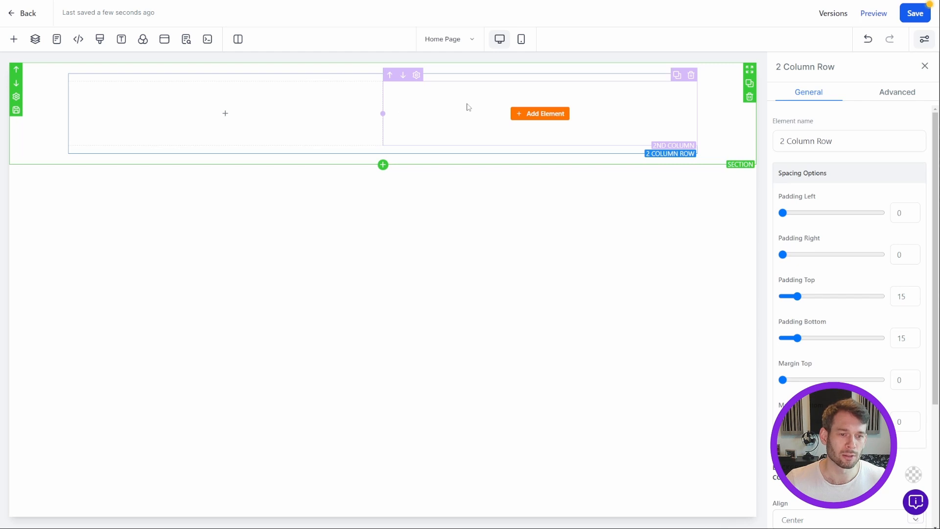
- Add a Navigation Menu element to the row's first column, removing the duplicate menu so only one remains
left_click(219, 114)
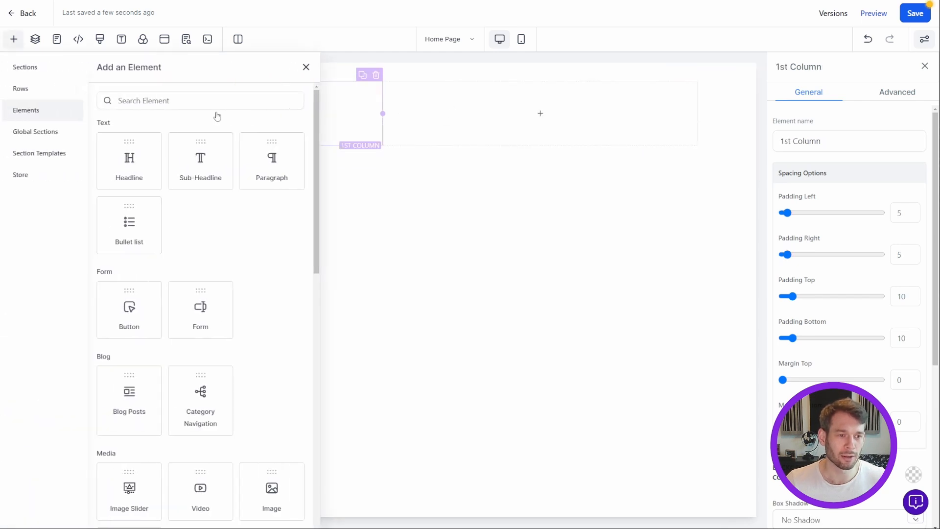
scroll(269, 235, "down", 8)
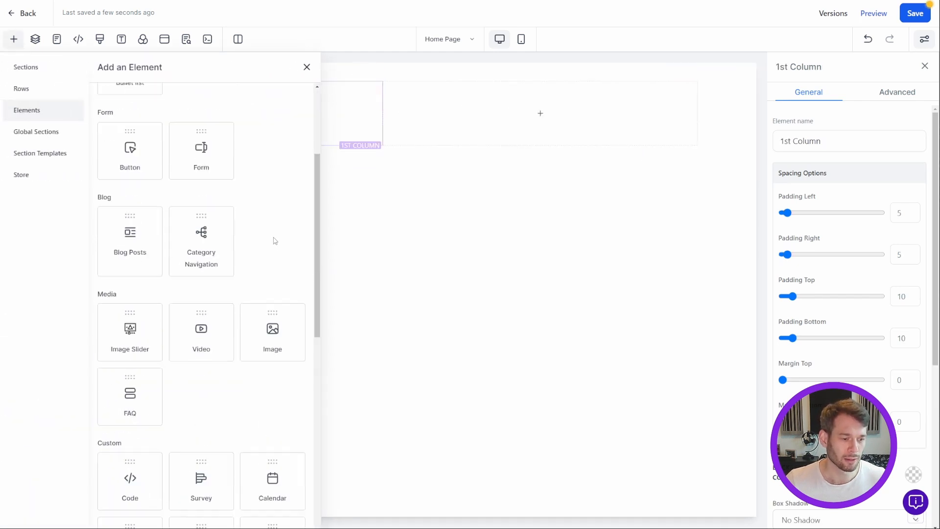
scroll(267, 212, "down", 3)
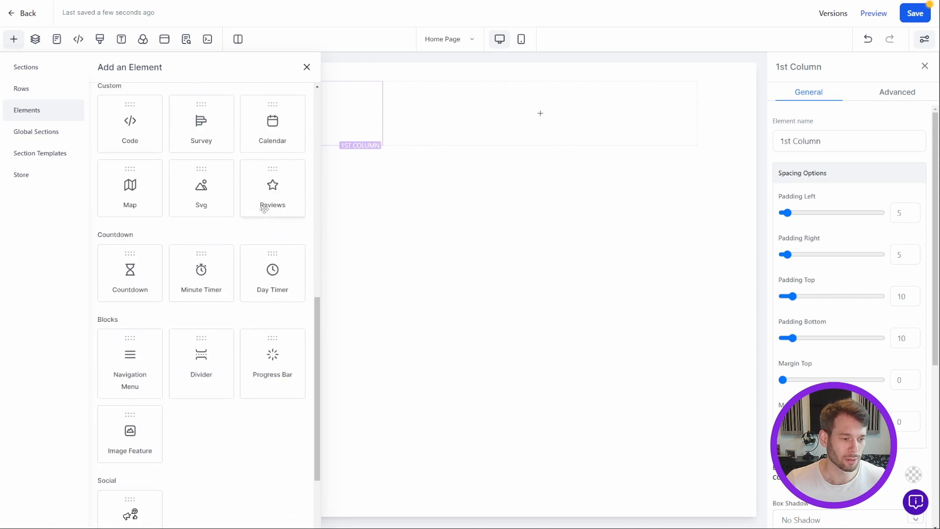
scroll(266, 212, "down", 3)
left_click(131, 236)
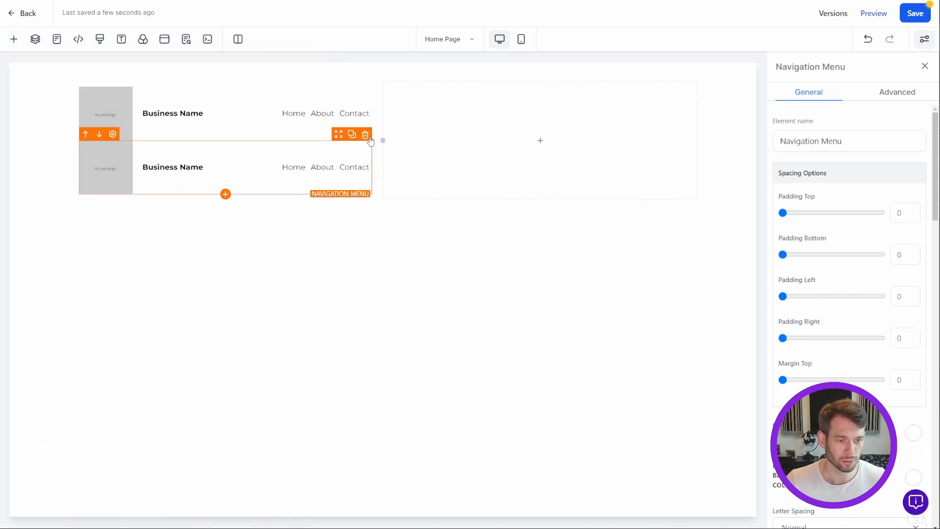
left_click(364, 134)
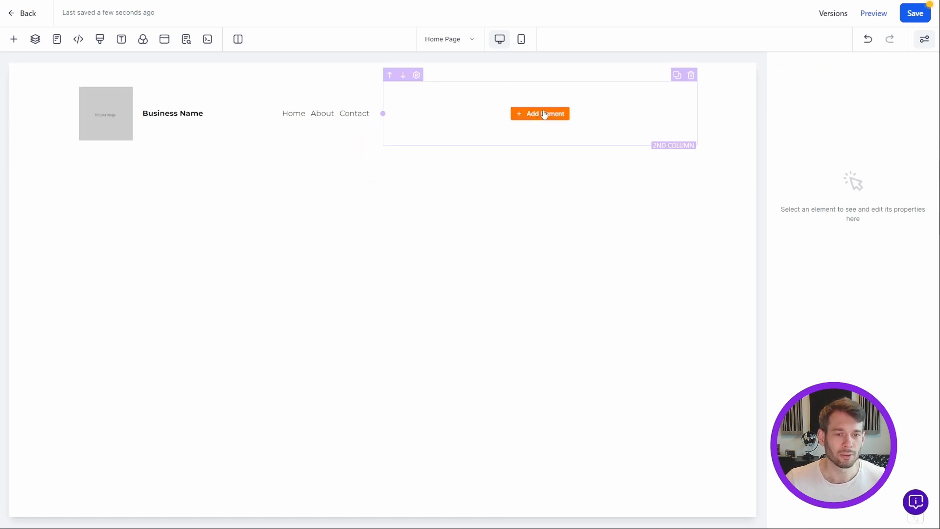
- Add a Button element to the second column and widen the first column to about three quarters of the row
left_click(544, 114)
scroll(274, 308, "up", 10)
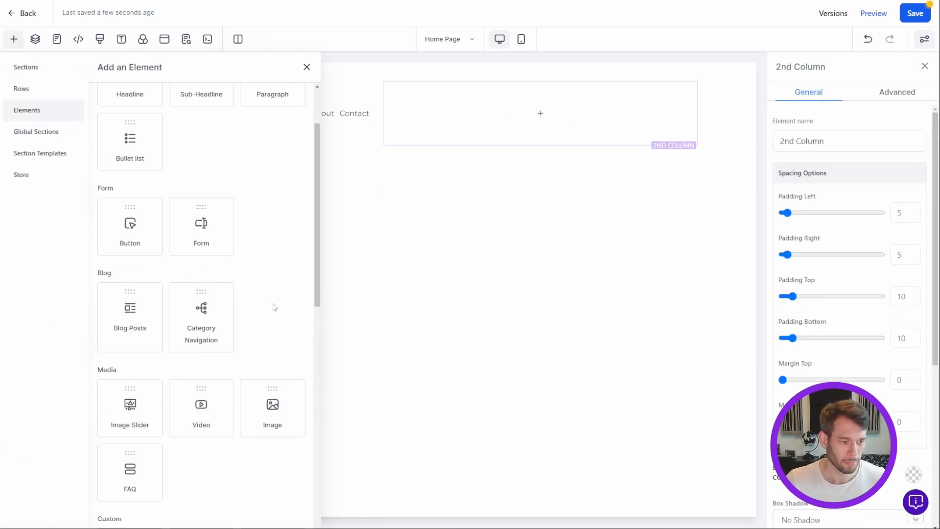
left_click(127, 237)
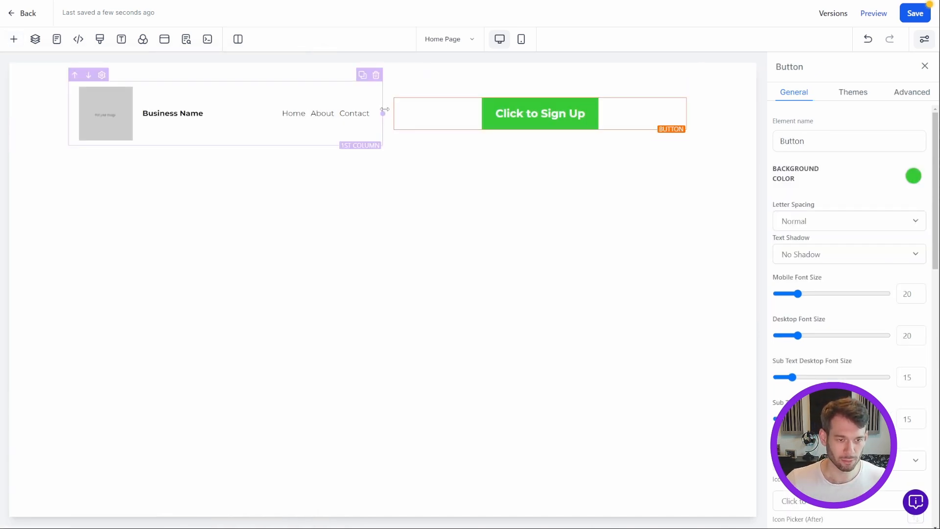
left_click_drag(383, 113, 532, 114)
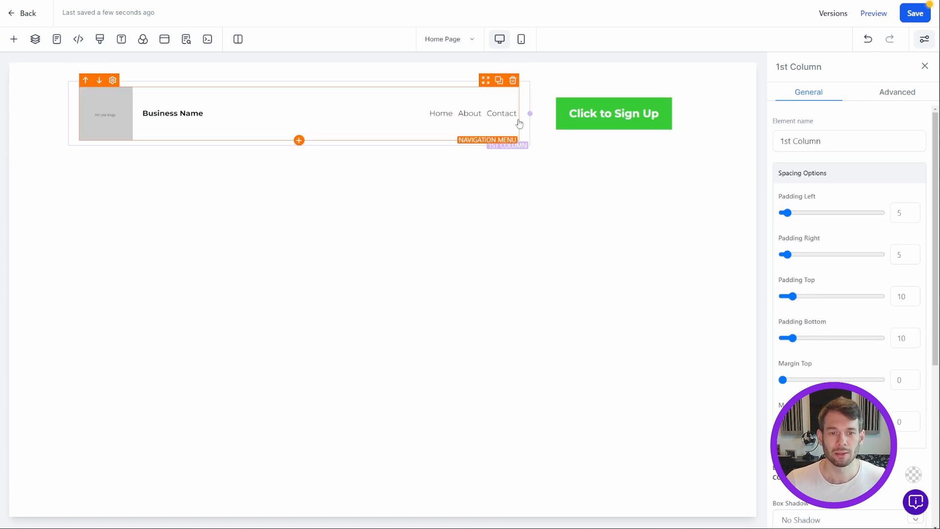
- Examine the properties of the button, the second column and the section, including spacing, background and shadow options
left_click(572, 122)
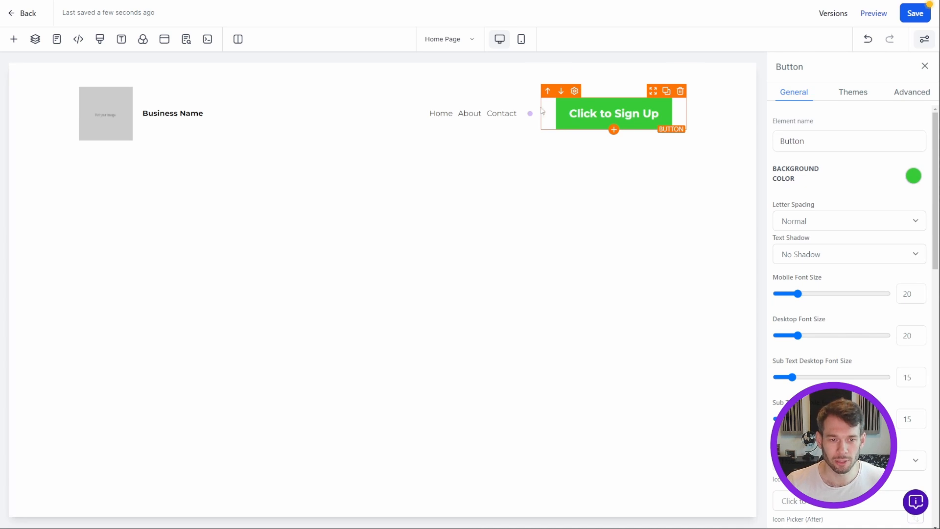
left_click(615, 88)
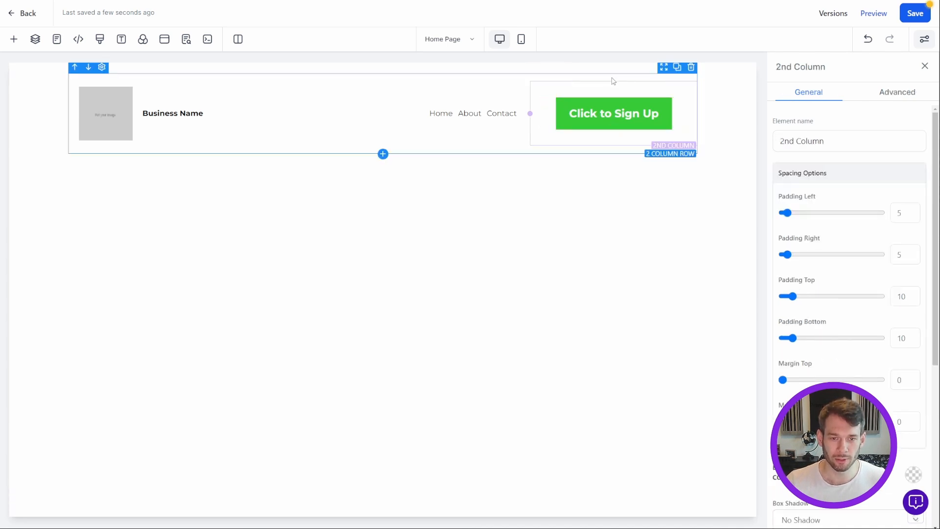
left_click(613, 80)
left_click(612, 72)
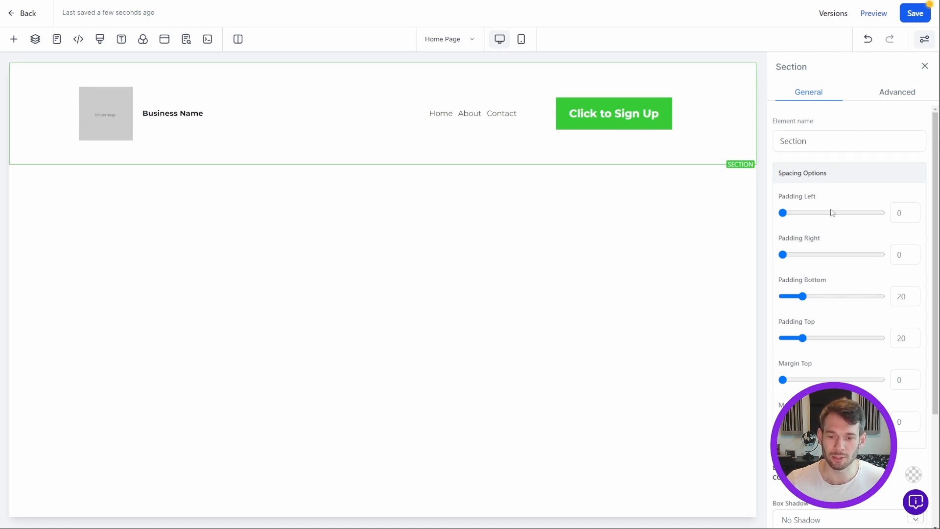
scroll(856, 361, "down", 3)
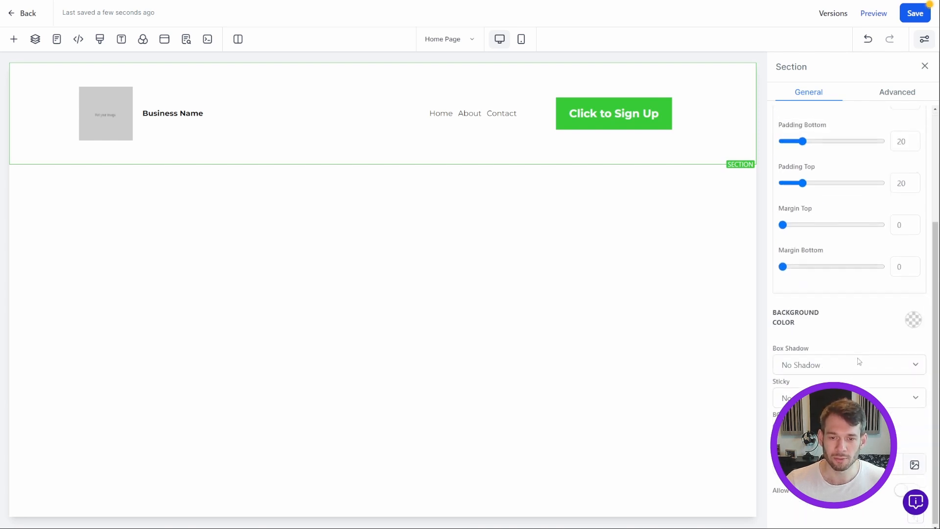
scroll(858, 361, "up", 3)
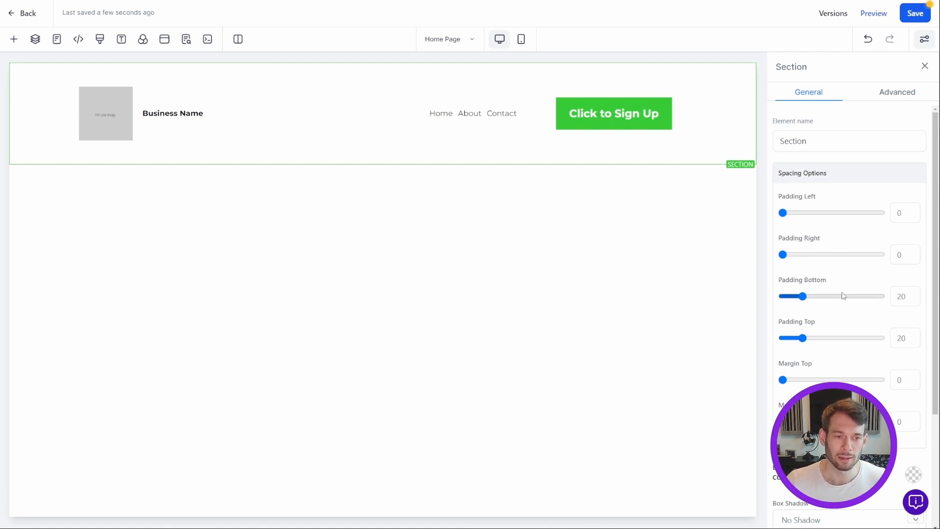
- Apply the purple theme to the "Click to Sign Up" button
left_click(609, 114)
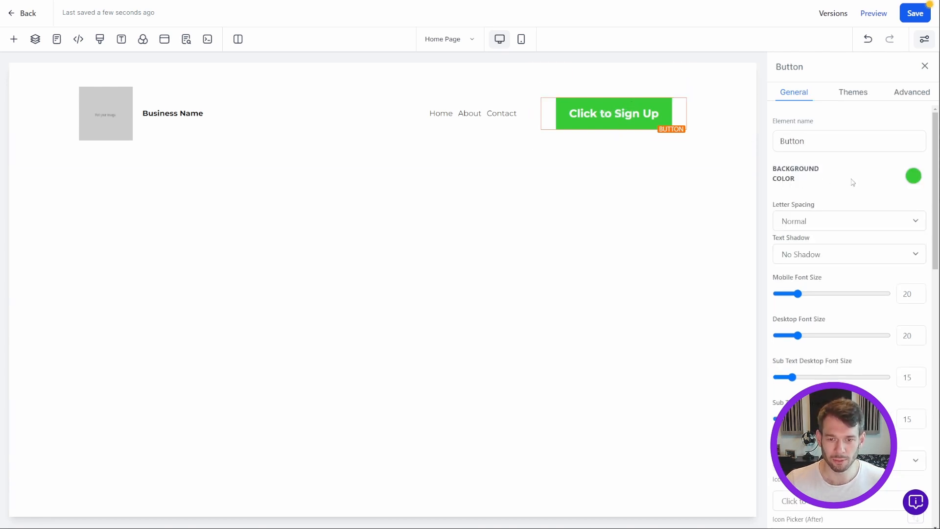
left_click(913, 177)
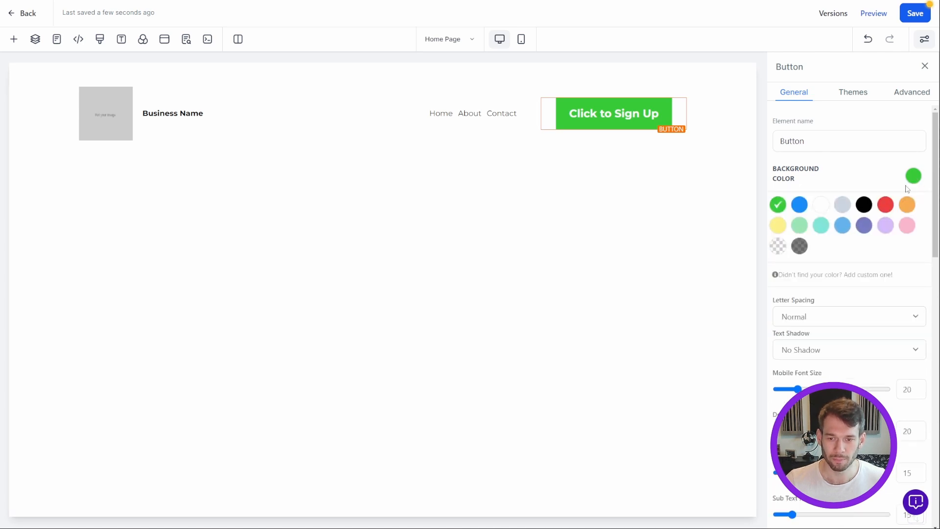
left_click(856, 92)
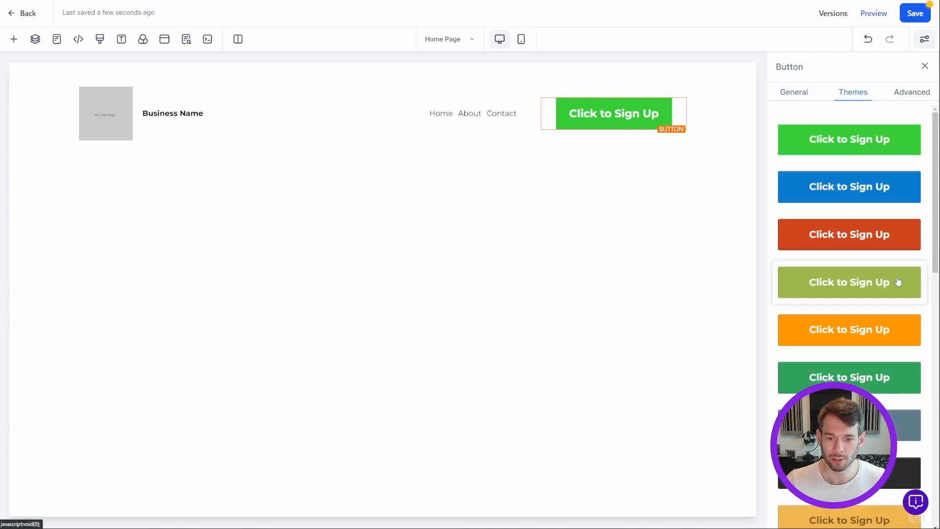
scroll(884, 245, "down", 3)
scroll(881, 206, "down", 1)
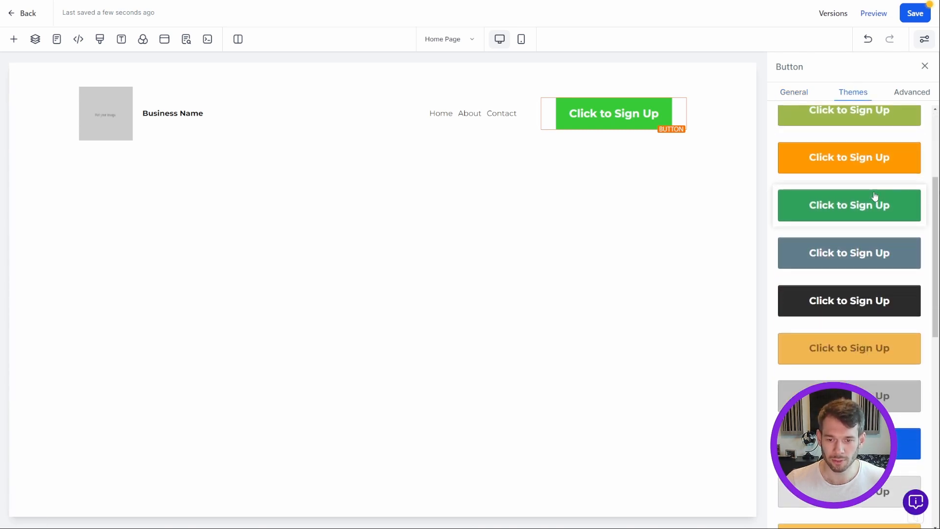
scroll(829, 329, "down", 10)
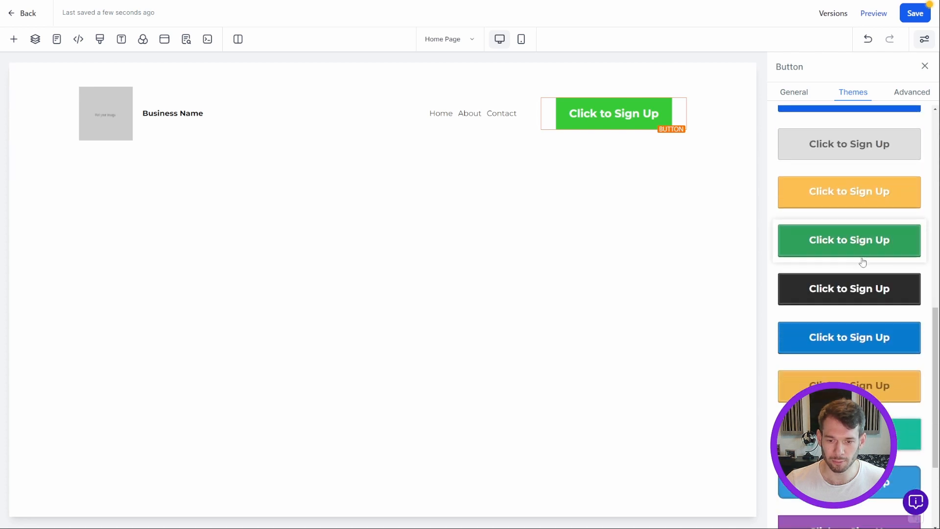
left_click(819, 381)
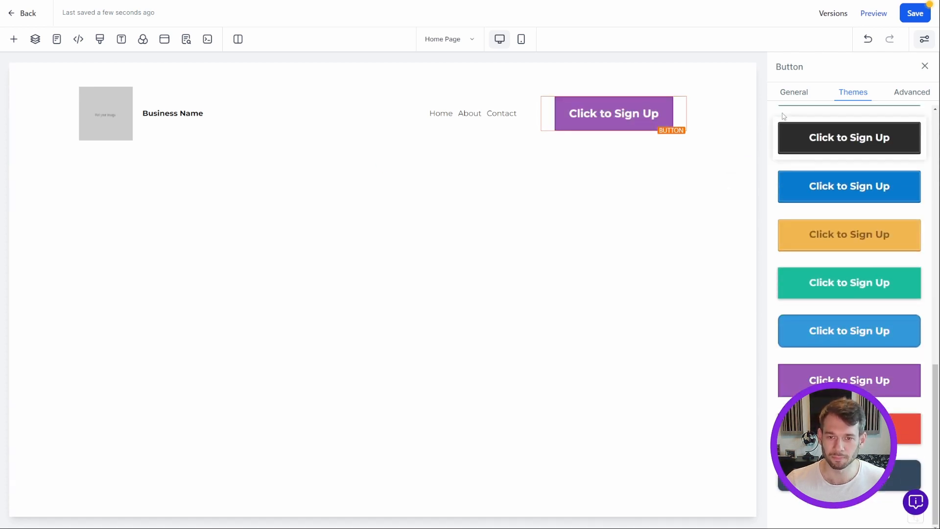
- Change the sign-up button's text to "Subscribe" and set its action to Open popup
left_click(789, 93)
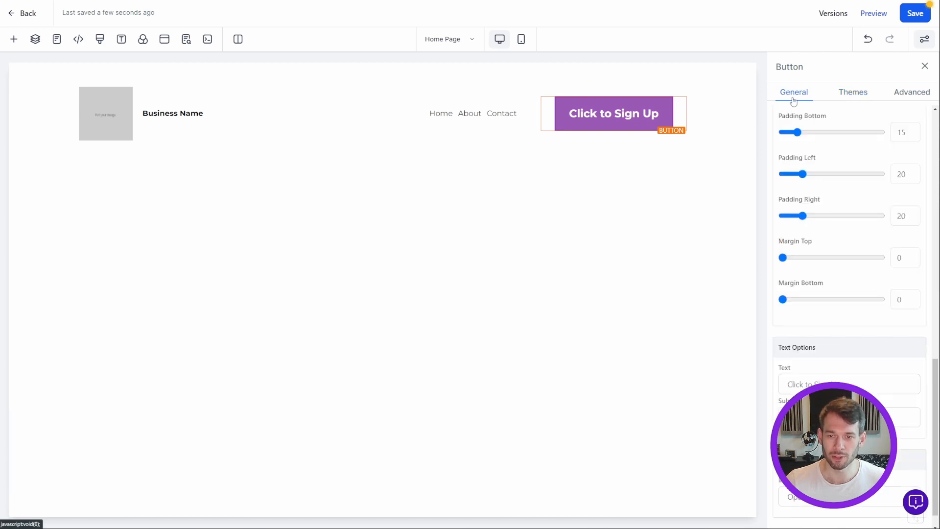
scroll(861, 264, "down", 1)
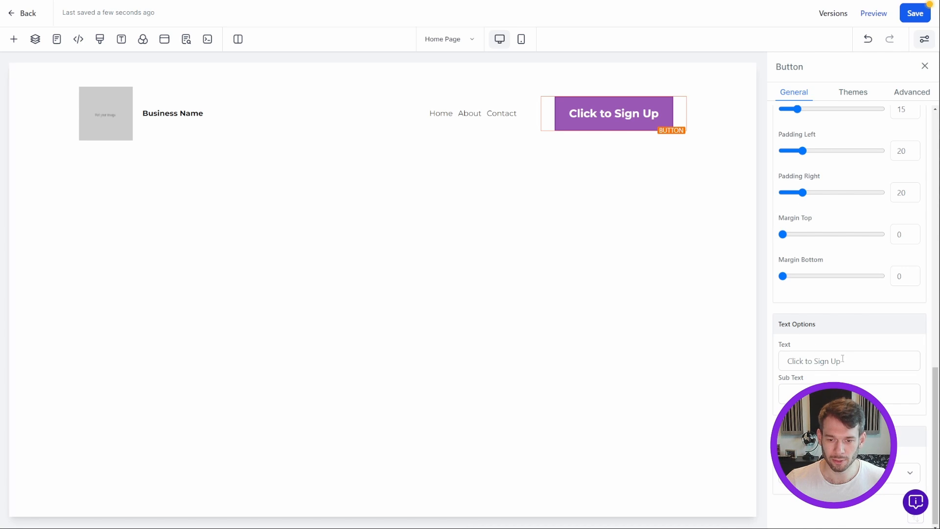
left_click_drag(842, 360, 790, 360)
type("Su")
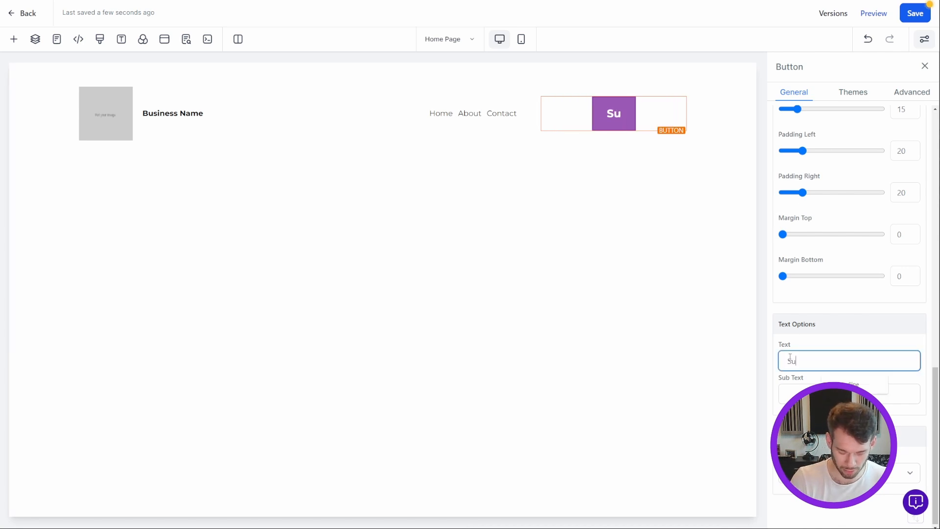
type("bscribe")
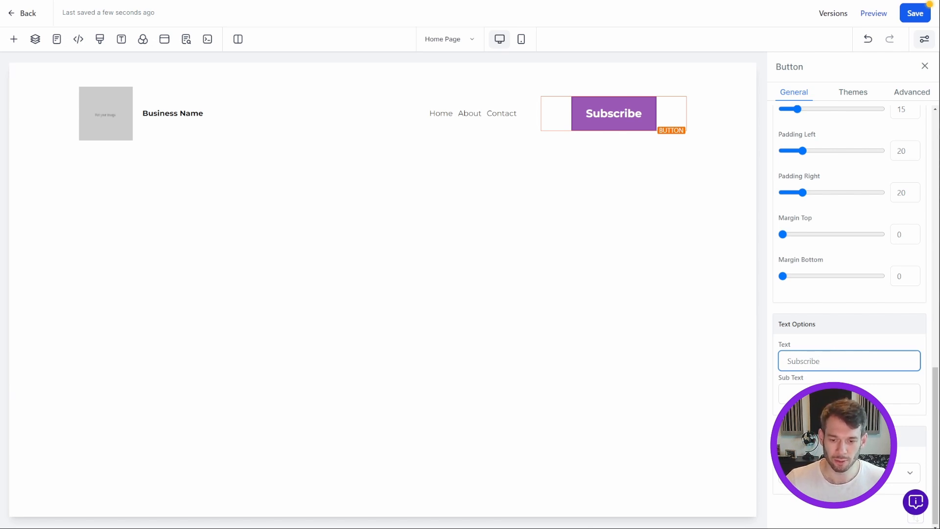
left_click(843, 473)
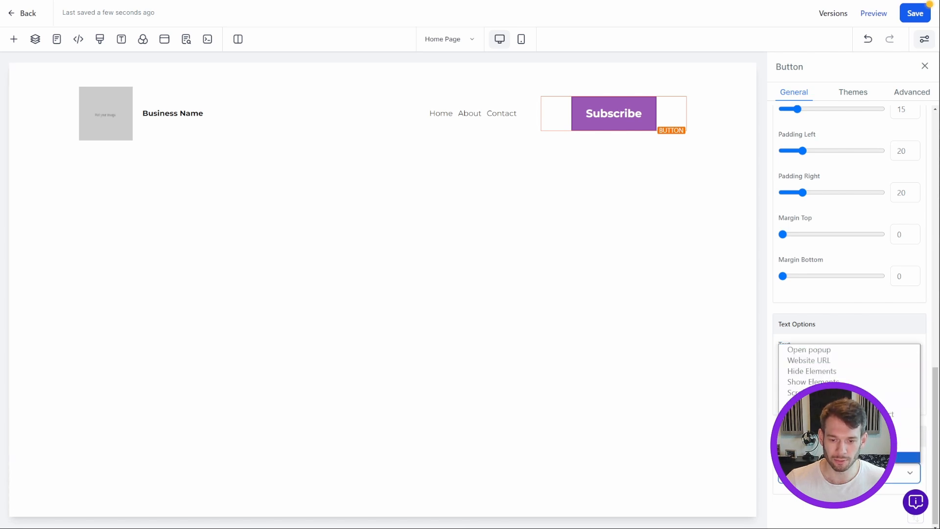
left_click(843, 355)
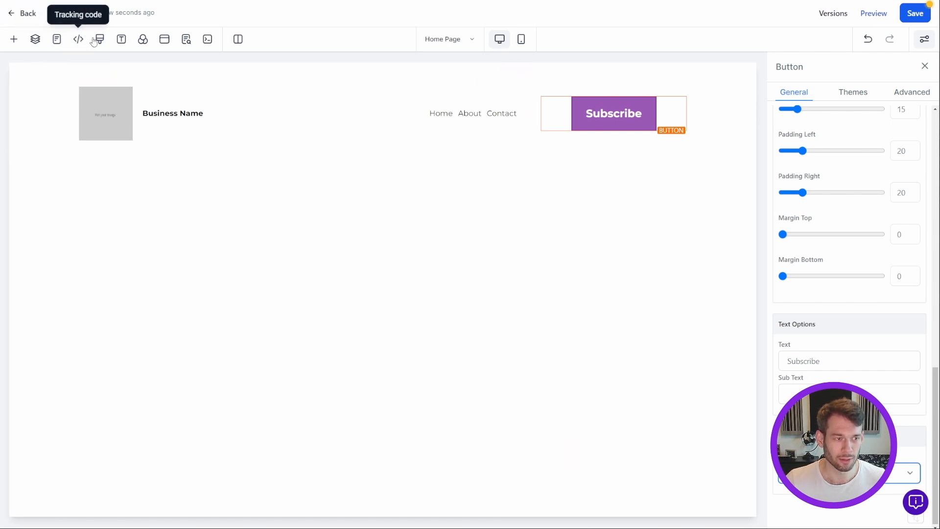
- Open the page's popup for editing and add a 1 Column row inside it
left_click(161, 43)
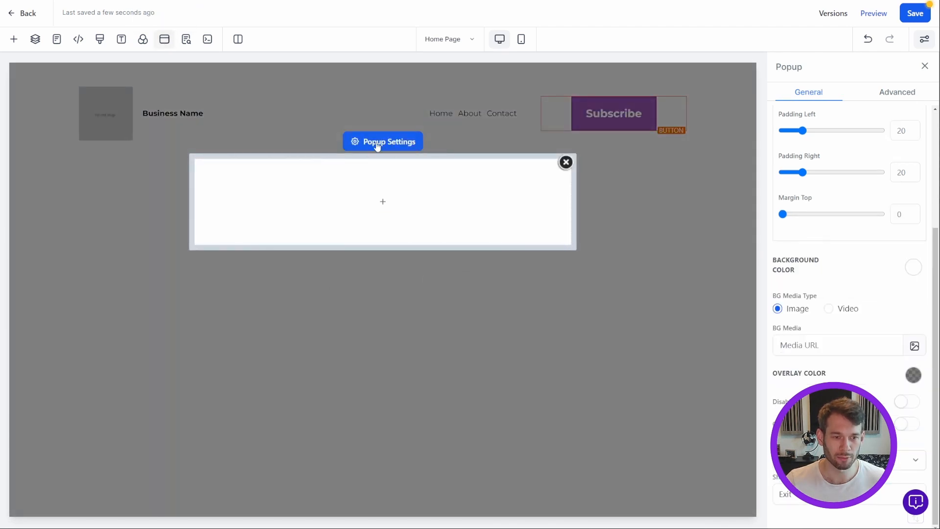
mouse_move(429, 219)
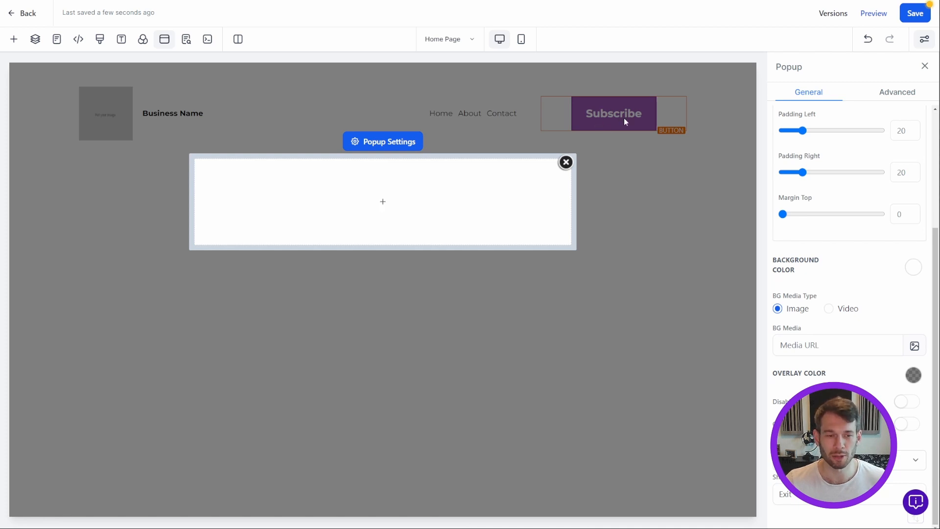
mouse_move(380, 204)
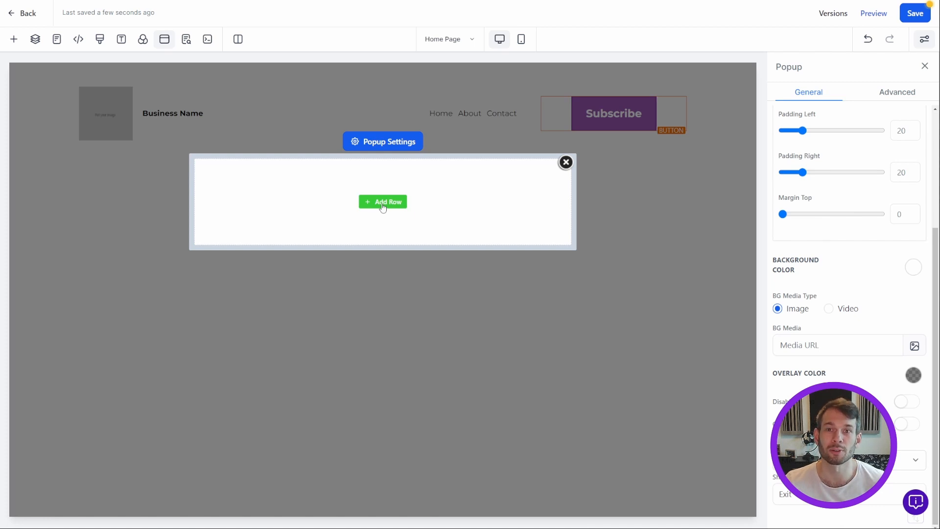
left_click(383, 207)
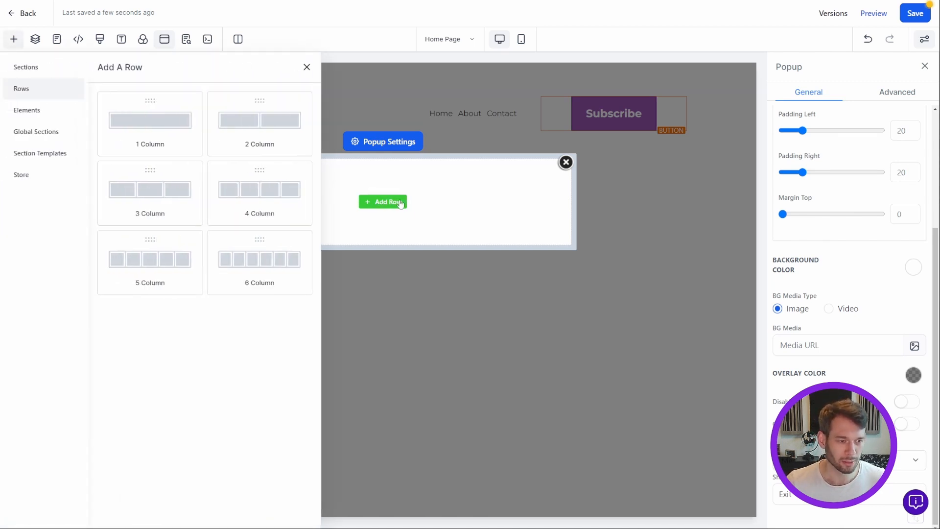
left_click_drag(151, 117, 419, 195)
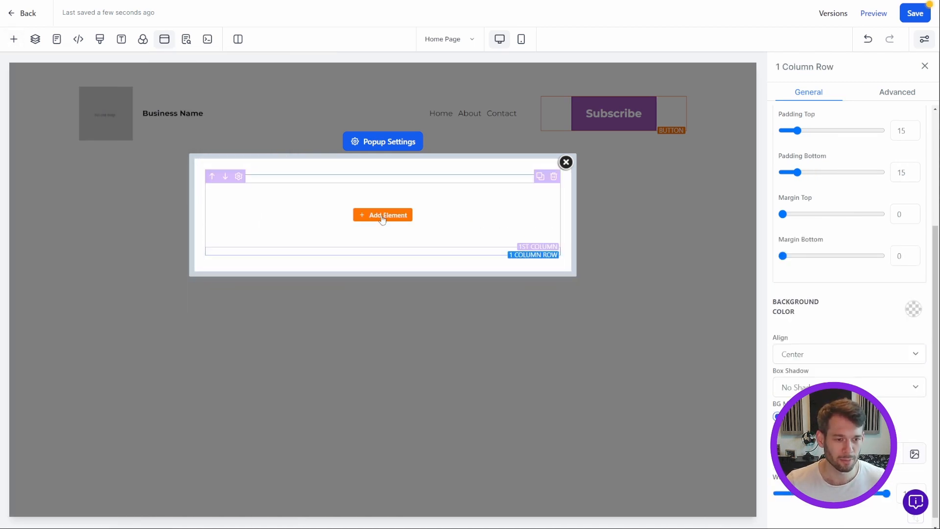
- Add a Form element to the popup's row, assign it the Subscriber Form, and close the popup
left_click(383, 213)
left_click(201, 308)
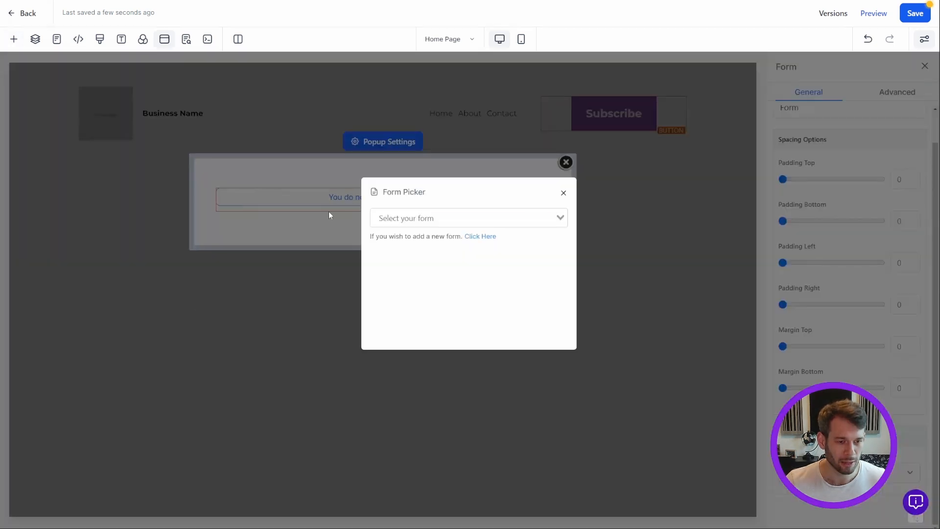
left_click(438, 219)
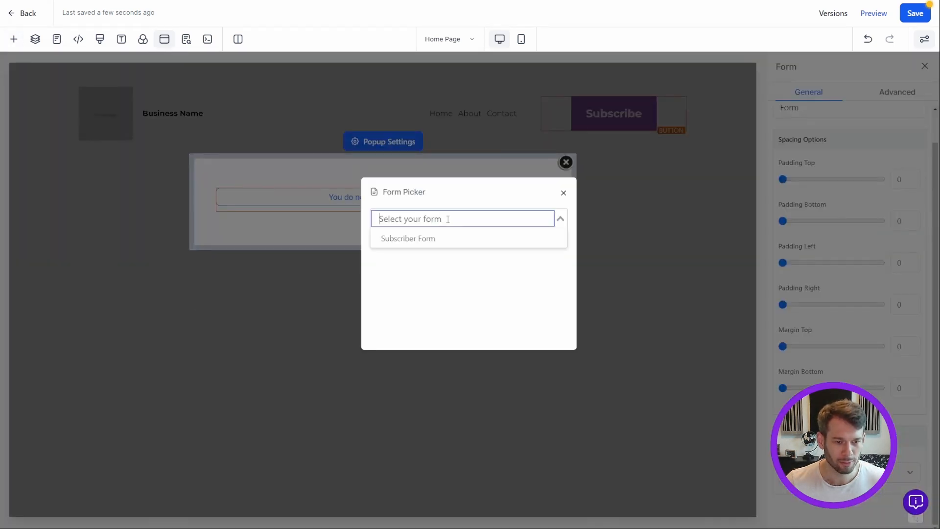
left_click(420, 241)
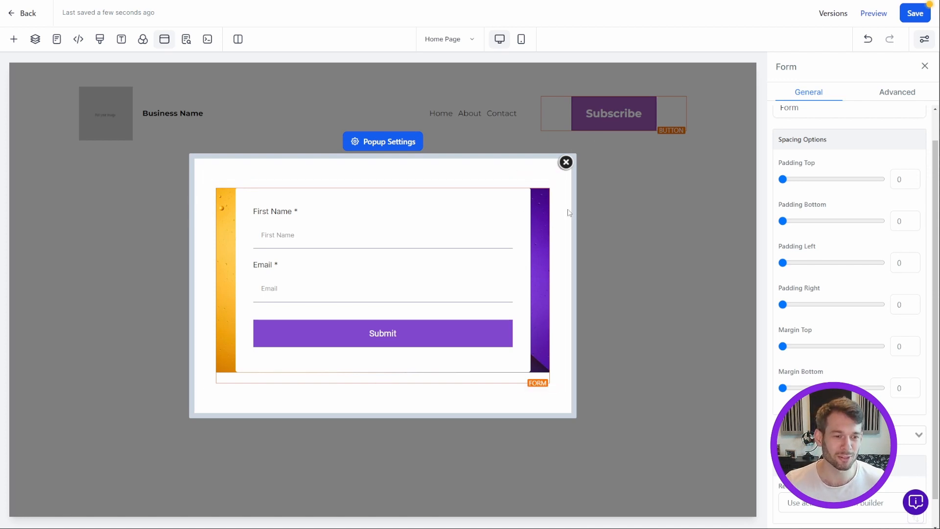
left_click(566, 163)
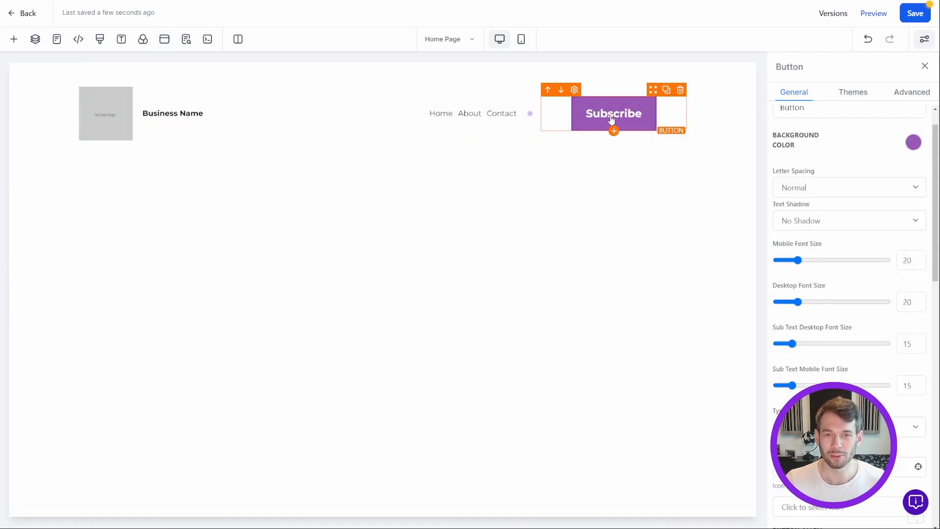
- Replace the business name in the navigation menu with "My New Business"
left_click(352, 119)
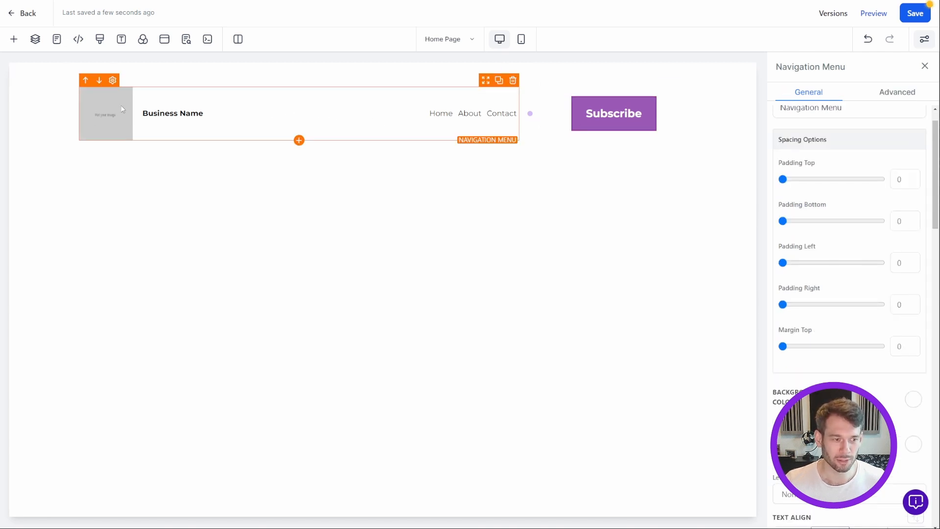
triple_click(171, 113)
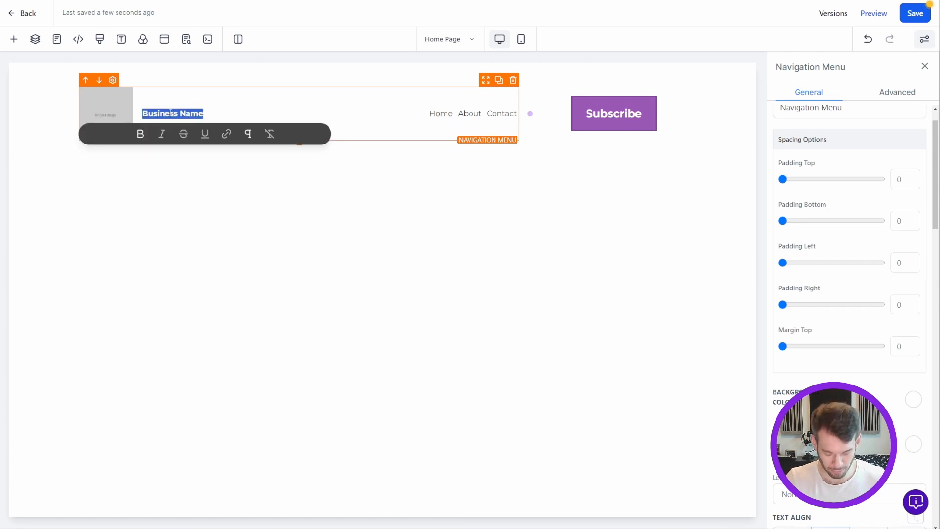
type("My ")
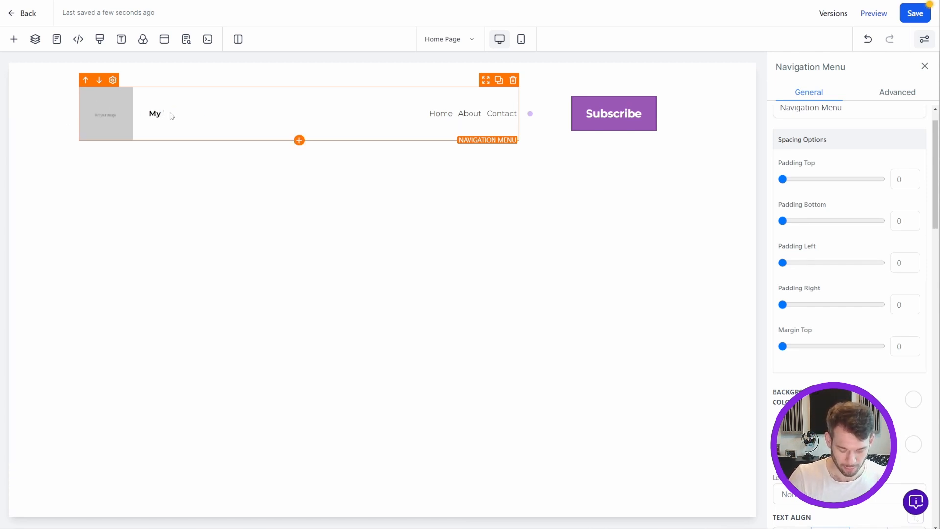
type("New Bsu")
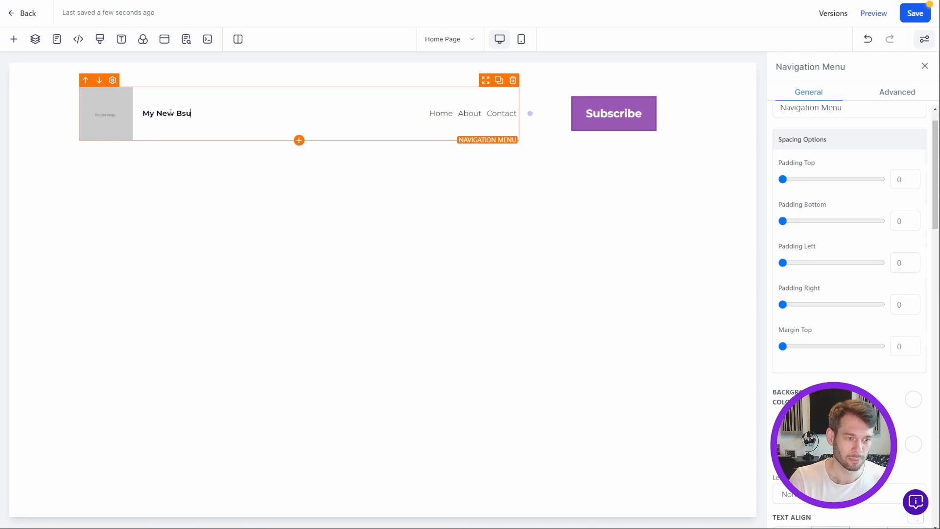
key("BackSpace")
key("BackSpace")
type("usiness")
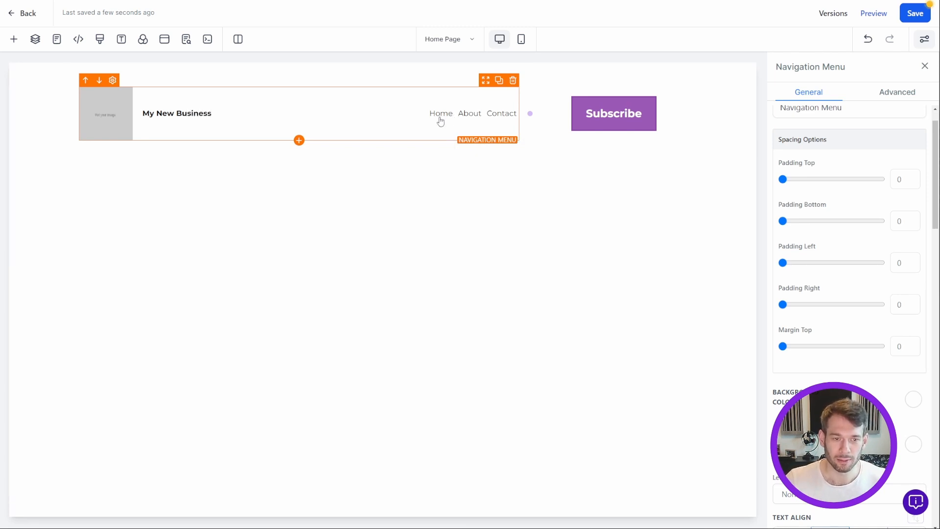
- Examine the navigation menu's settings, including its menu items, colour options, spacing and brand logo configuration
scroll(870, 193, "down", 1)
scroll(870, 193, "down", 6)
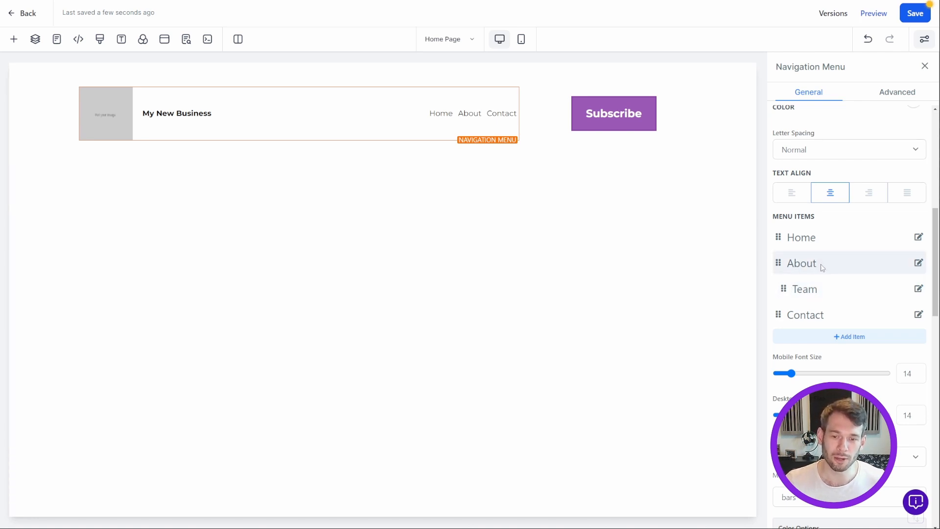
scroll(842, 342, "down", 4)
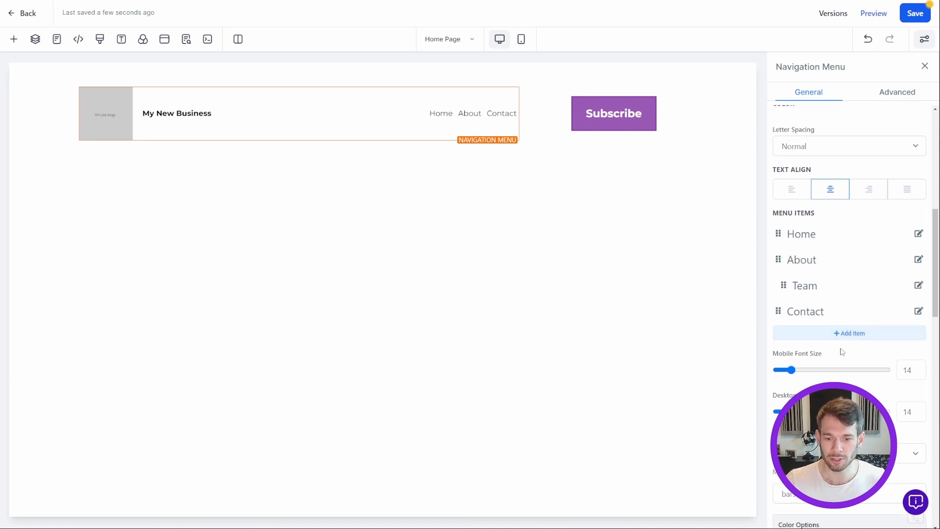
scroll(855, 300, "down", 13)
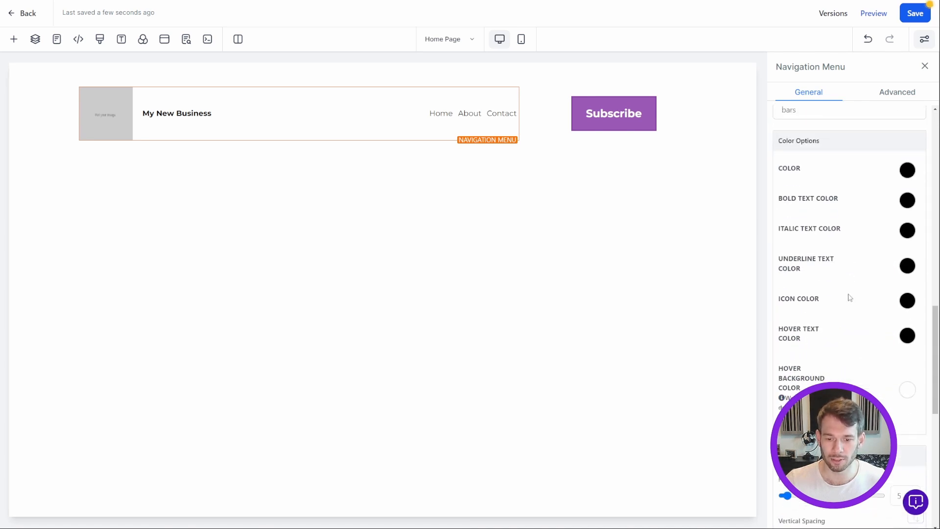
scroll(849, 260, "down", 1)
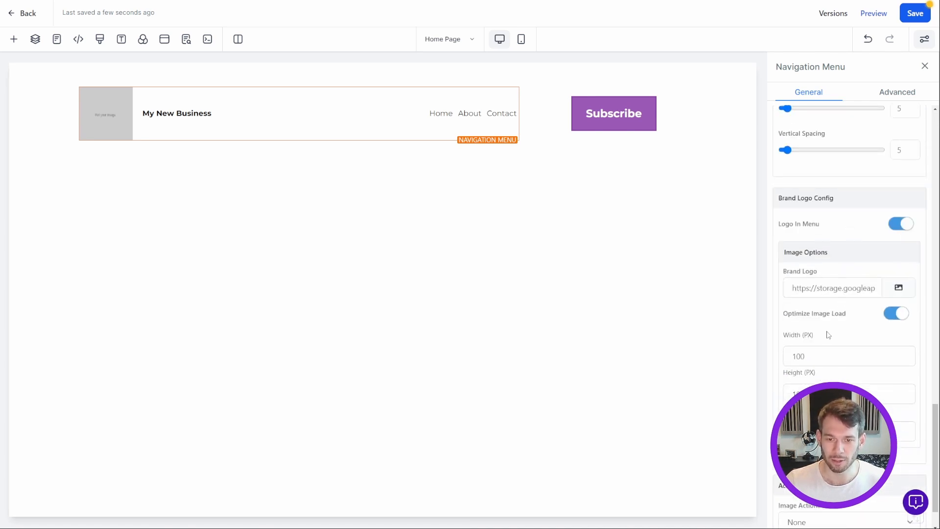
scroll(833, 343, "down", 2)
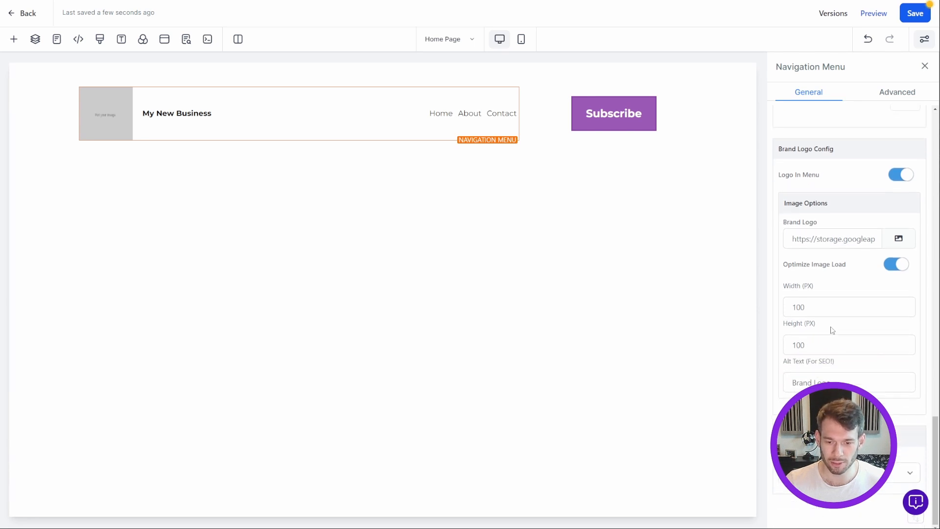
scroll(833, 332, "up", 16)
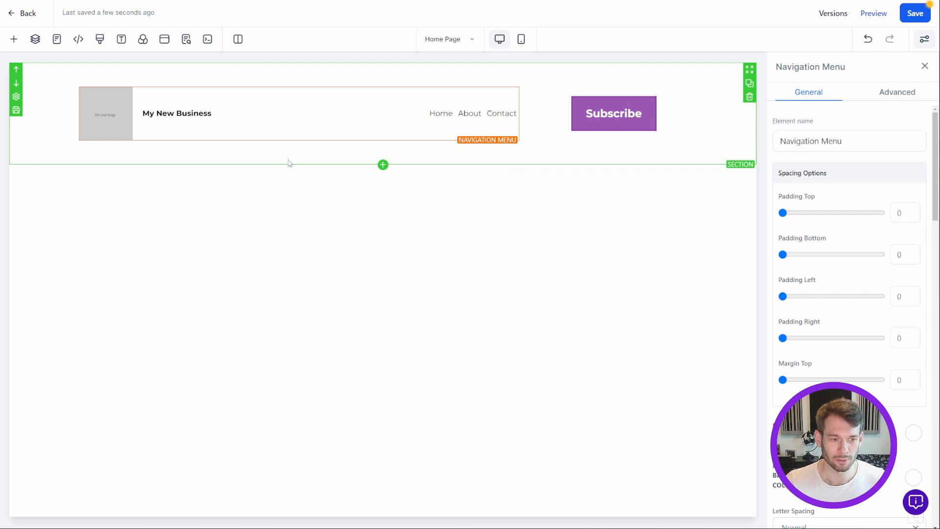
- Apply a 20% Drop Shadow as the box shadow of the header section
left_click(44, 153)
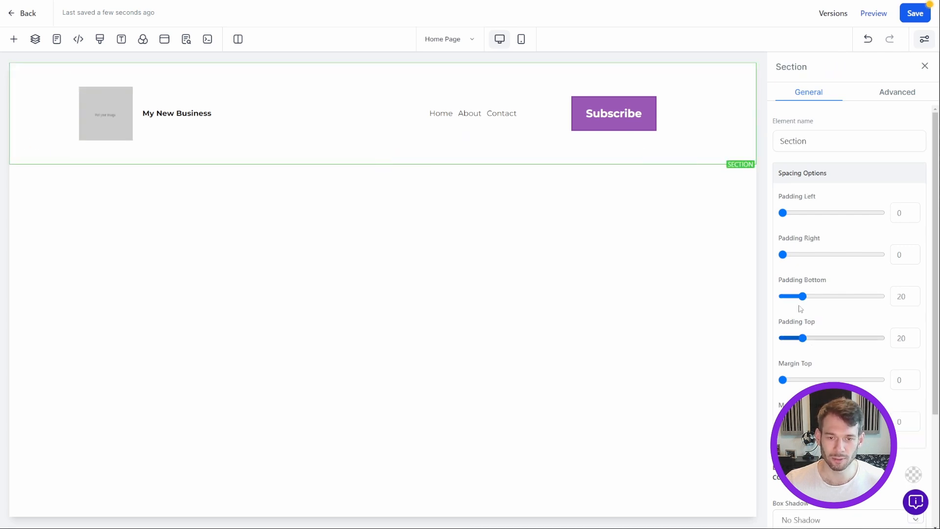
scroll(847, 247, "down", 3)
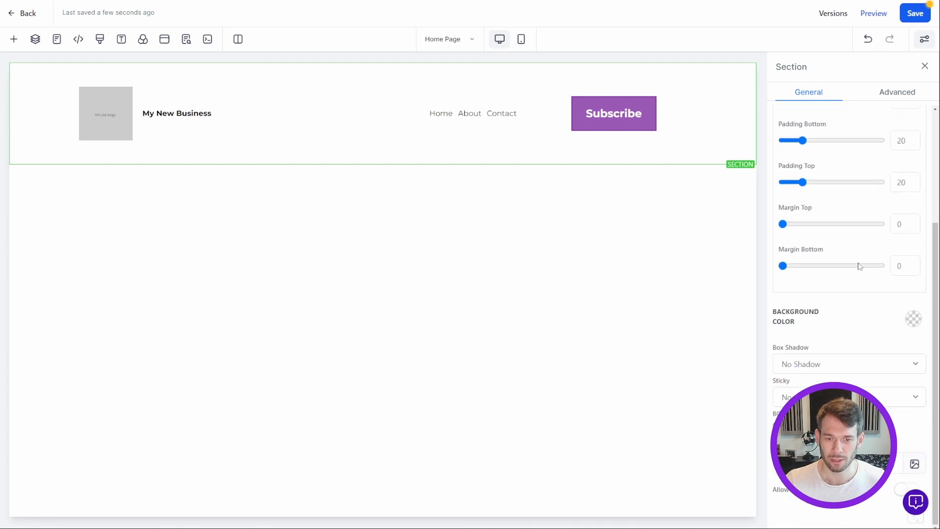
left_click(856, 366)
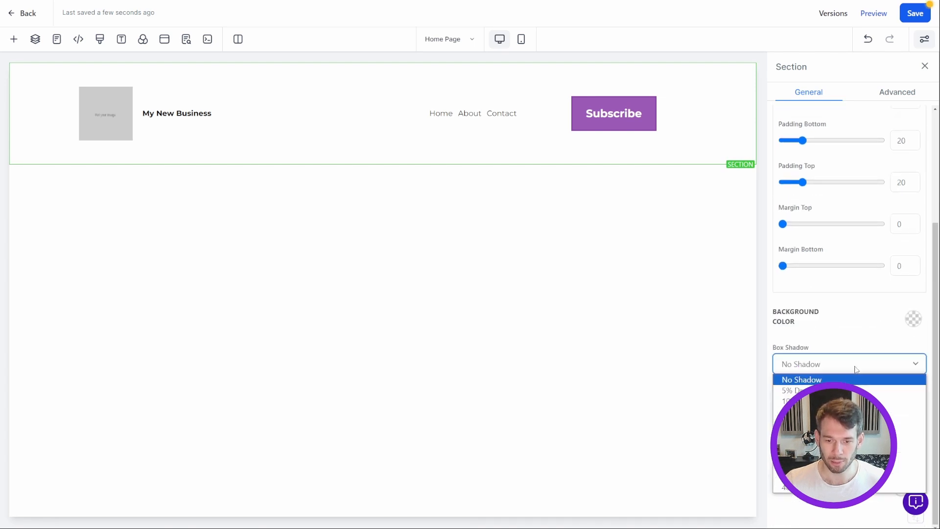
left_click(849, 411)
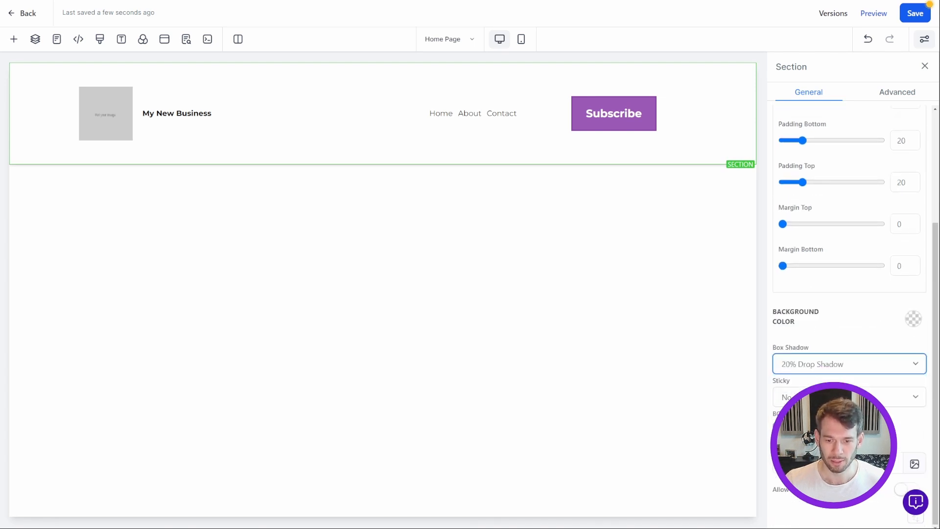
- Delete the Navigation Menu from the header's first column and undo the deletion
left_click(514, 83)
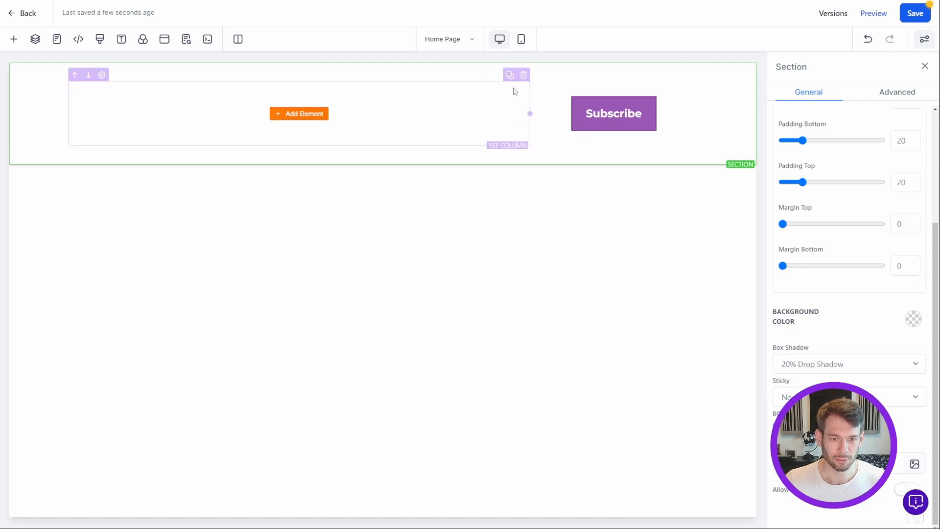
left_click(563, 125)
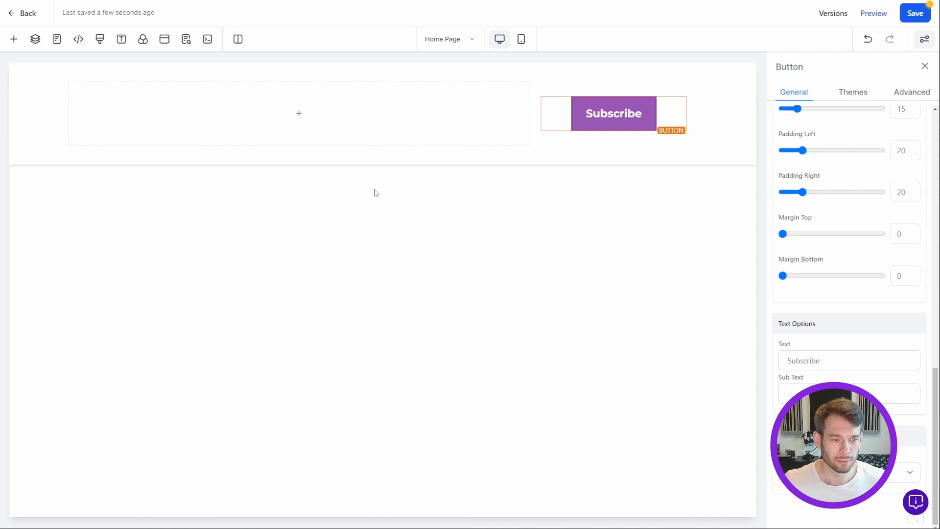
left_click(168, 118)
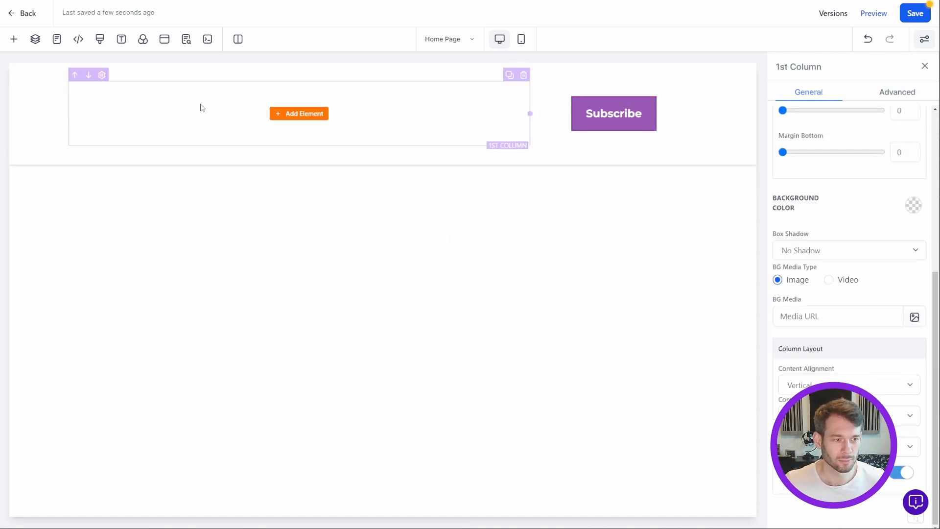
left_click(868, 40)
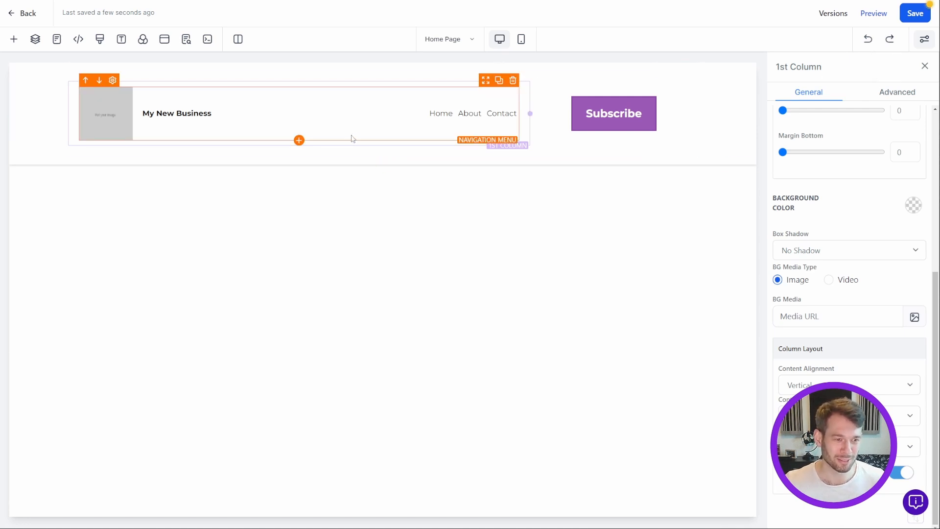
left_click(323, 128)
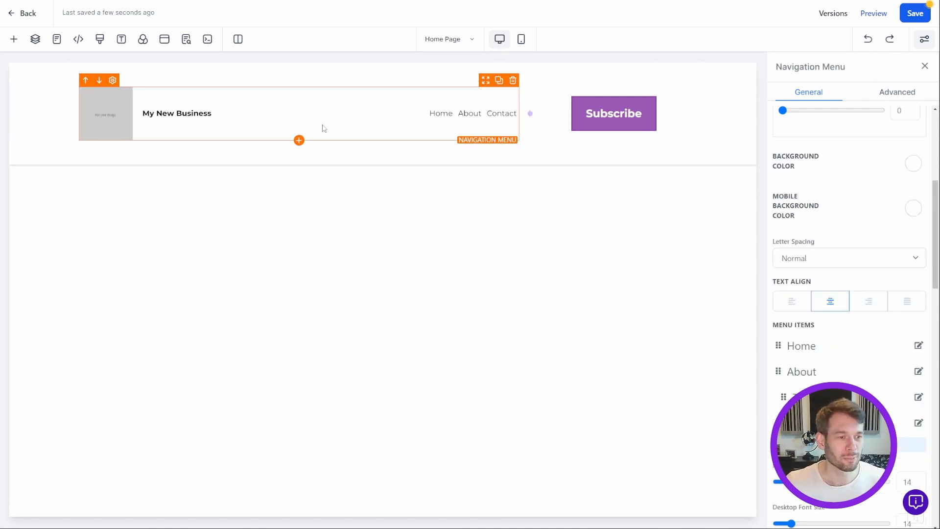
- Set the page's headline font to Open Sans in the typography settings
left_click(122, 47)
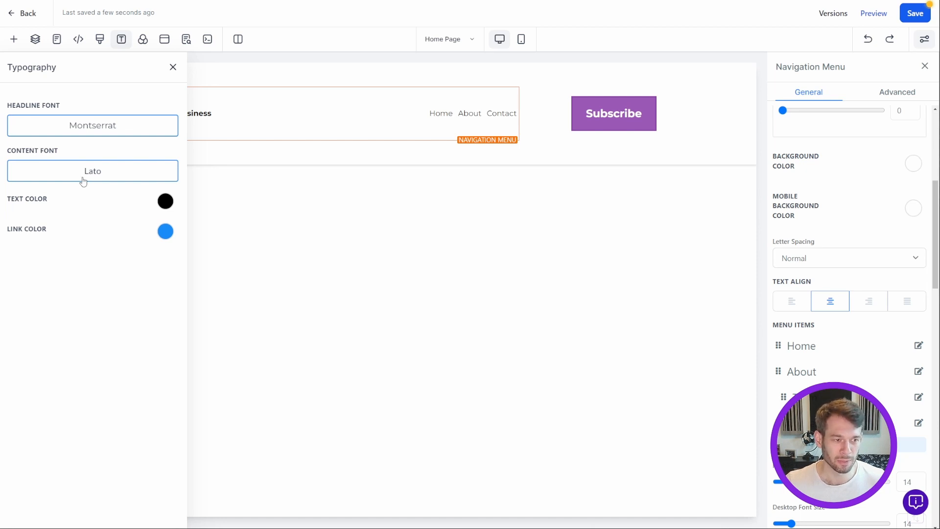
left_click(76, 126)
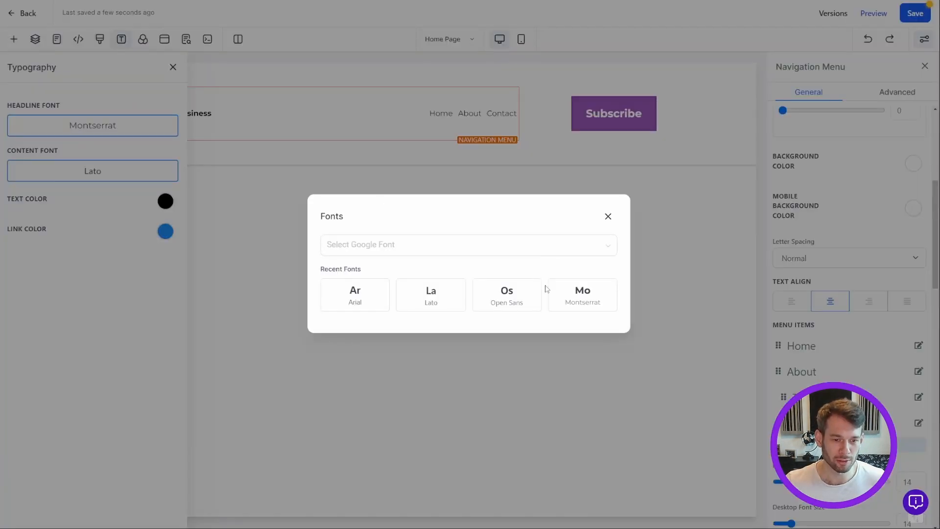
left_click(504, 293)
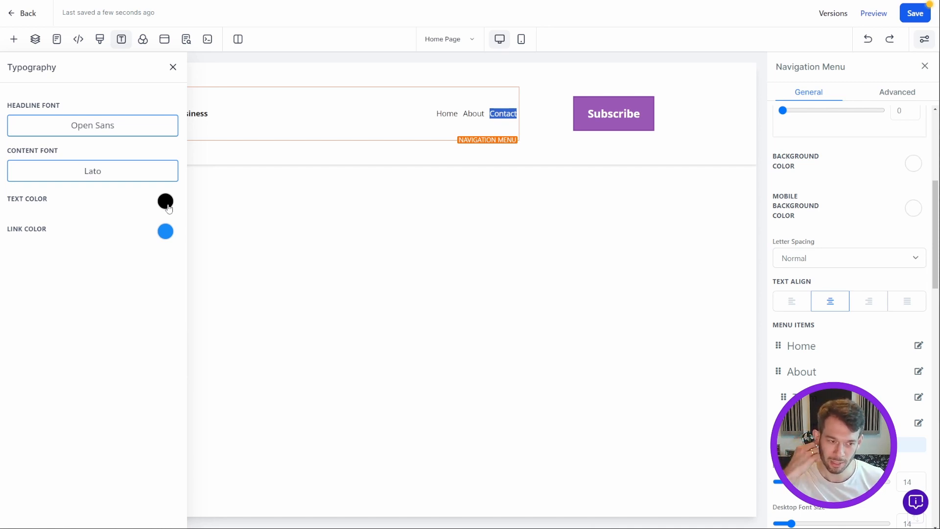
left_click(173, 68)
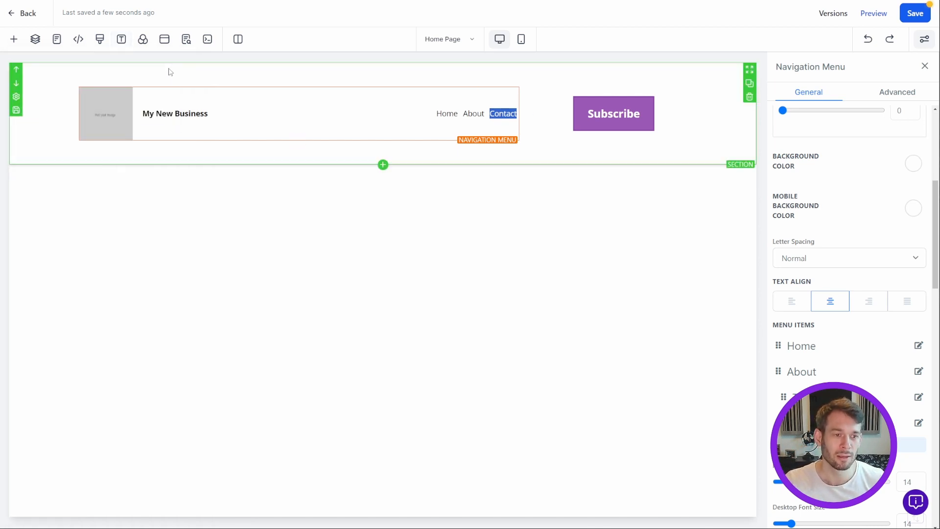
- Add a full-width section below the header and place a 1 Column row in it
left_click(39, 137)
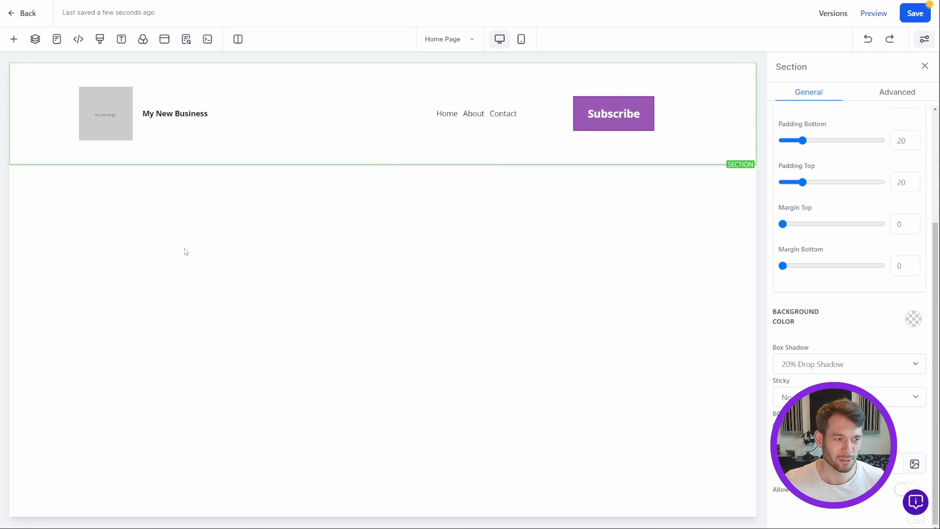
left_click(15, 39)
left_click(14, 39)
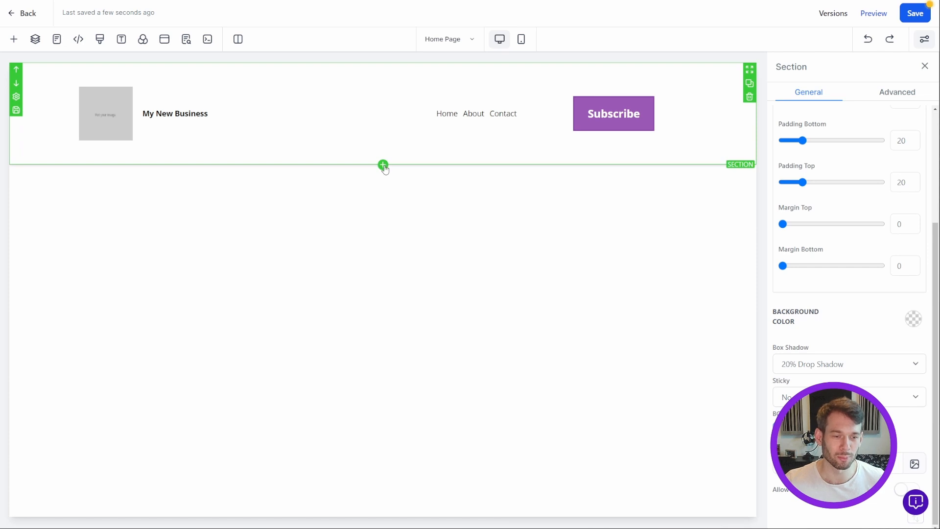
left_click(383, 165)
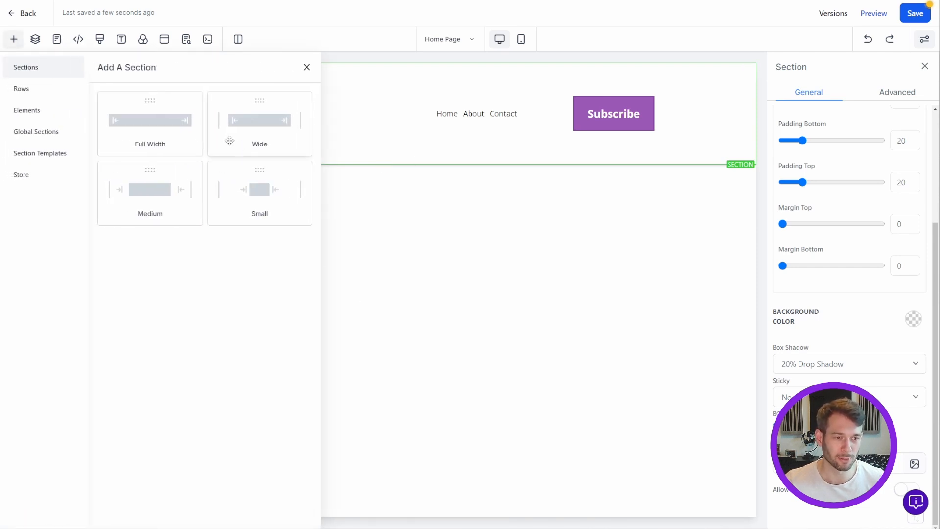
left_click_drag(242, 122, 427, 247)
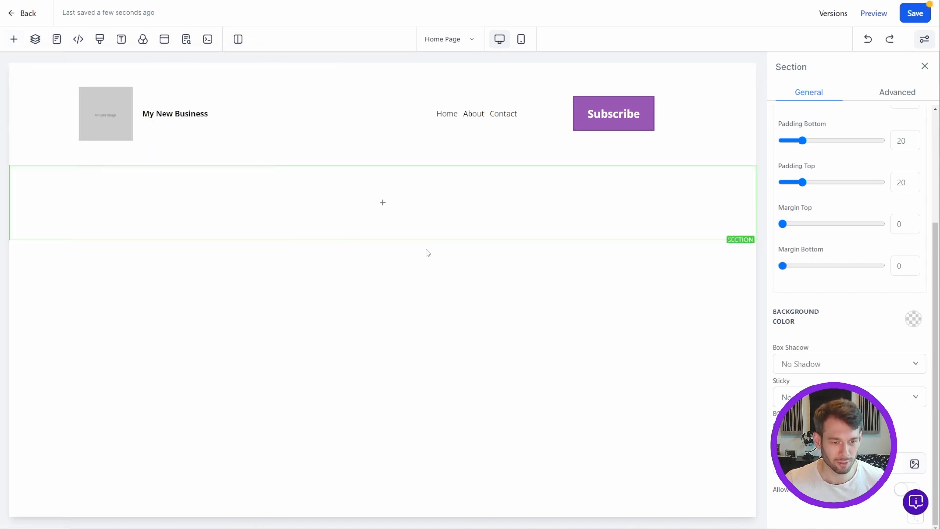
left_click(387, 202)
left_click_drag(183, 137, 361, 210)
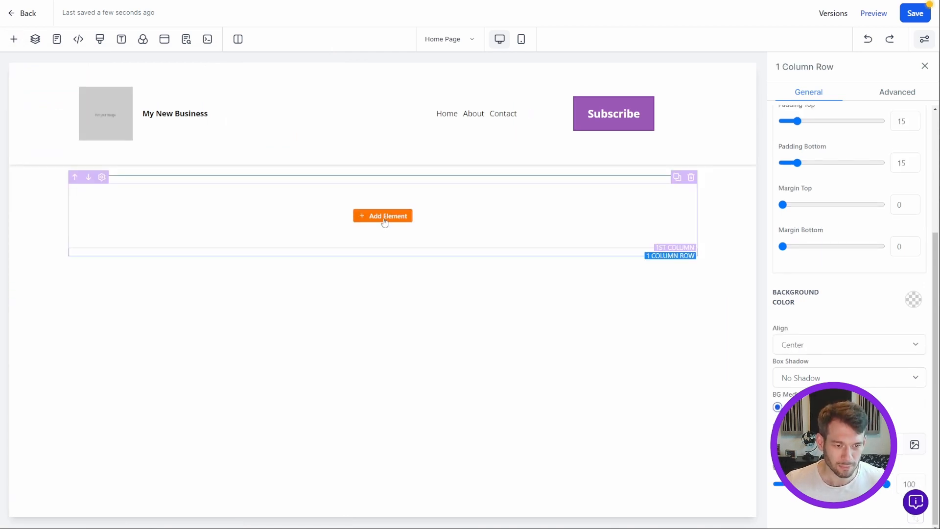
- Add a Headline element to the new row and set its text to "My Photography Business Name"
left_click(384, 217)
left_click_drag(131, 163, 385, 222)
triple_click(372, 202)
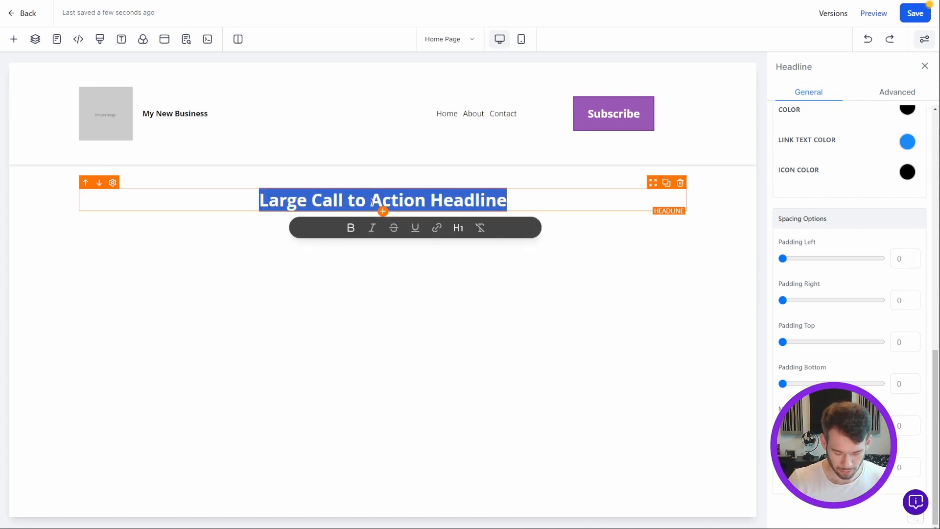
type("My Photo")
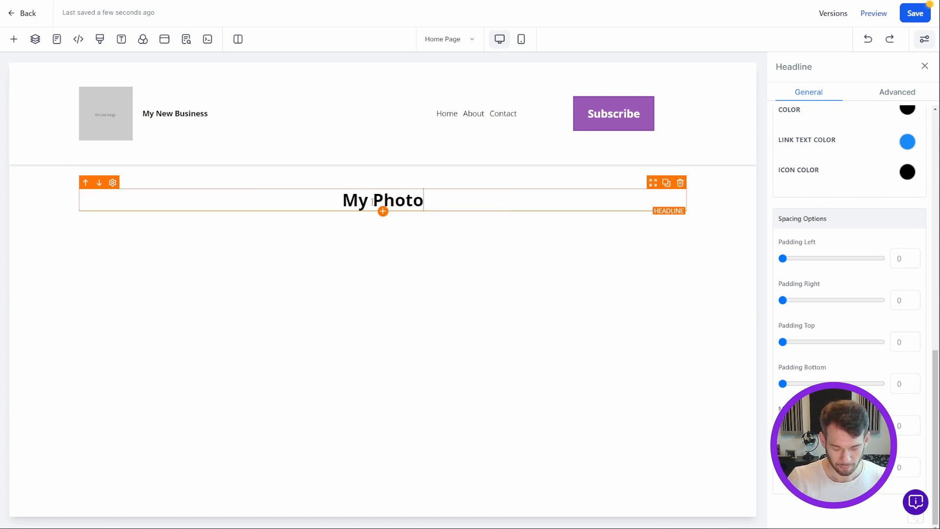
type("graphy")
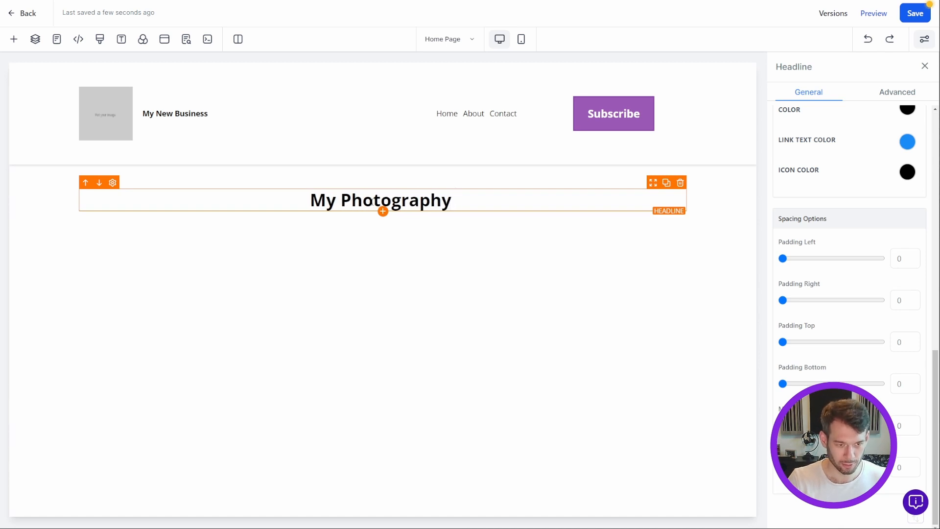
type(" Business")
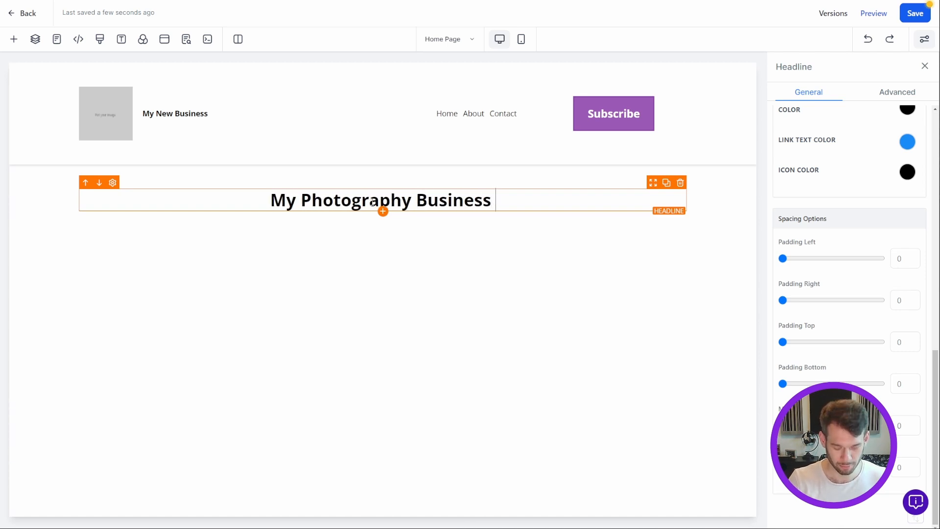
type(" Name")
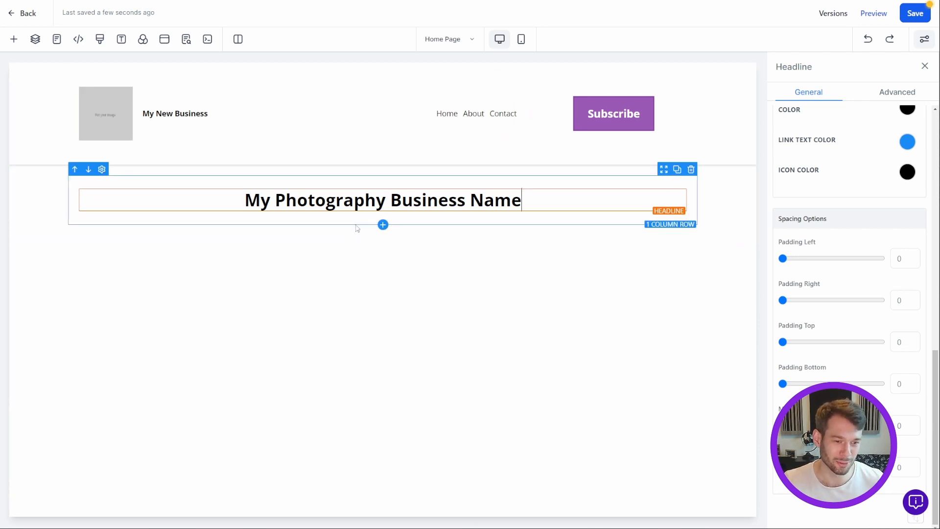
- Add a 1 Column row below the headline and insert an Image Slider element in it
left_click(383, 224)
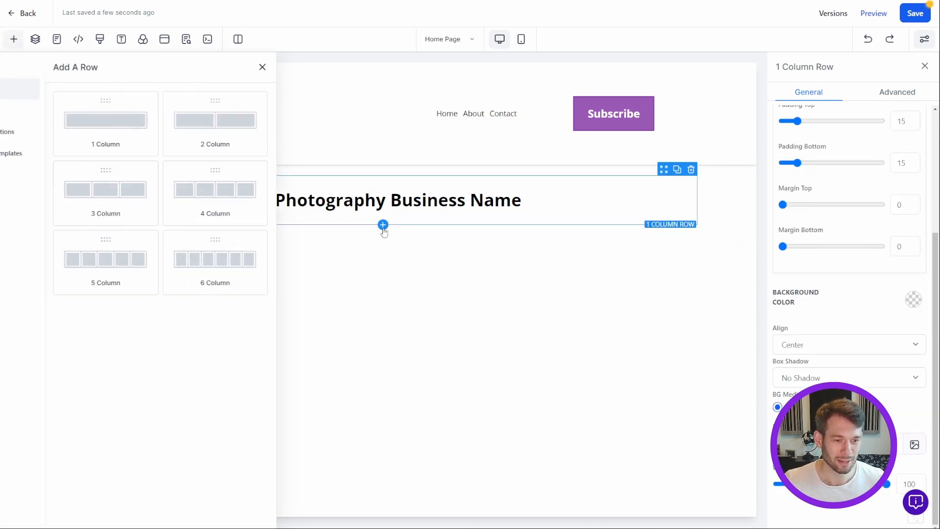
left_click_drag(191, 156, 382, 248)
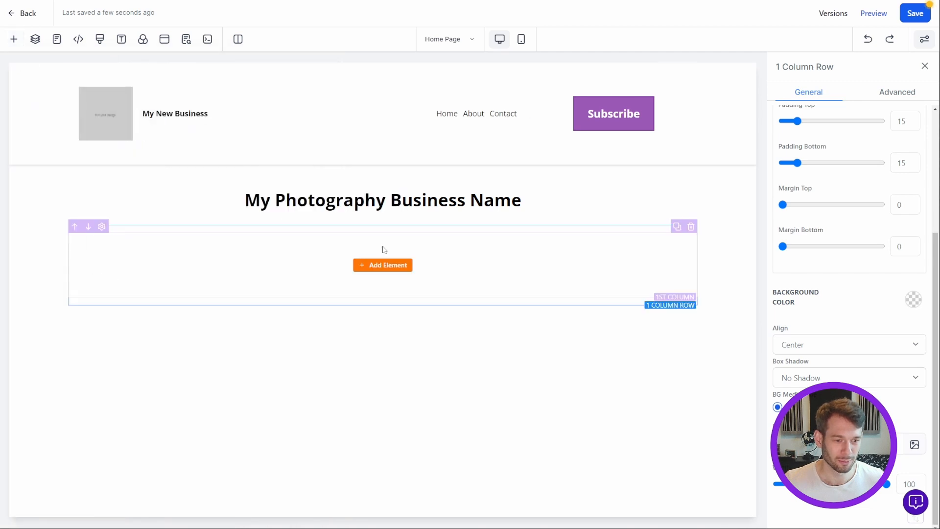
left_click(391, 271)
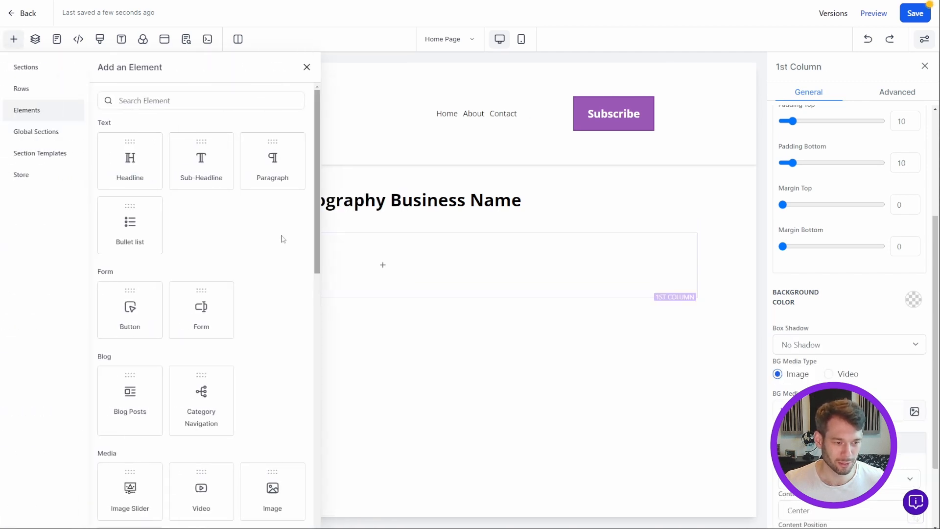
scroll(281, 230, "down", 6)
scroll(279, 223, "up", 3)
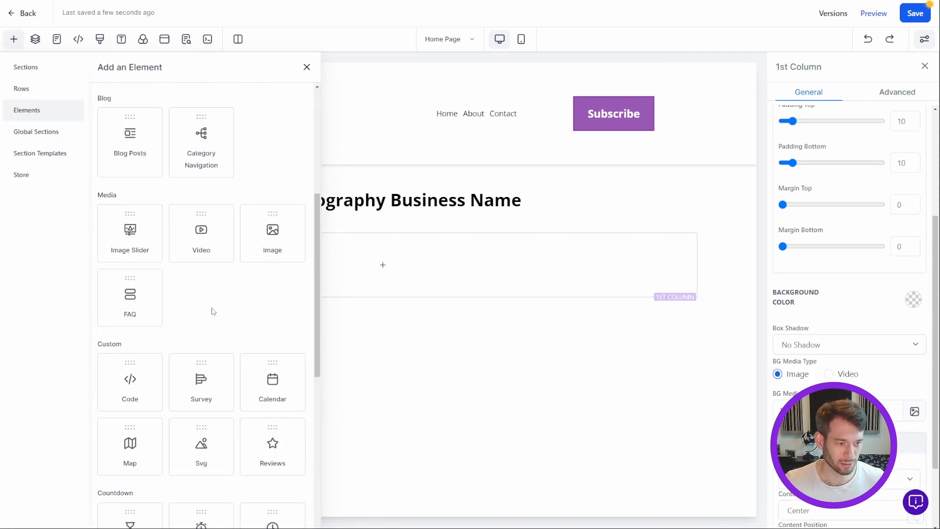
left_click(128, 247)
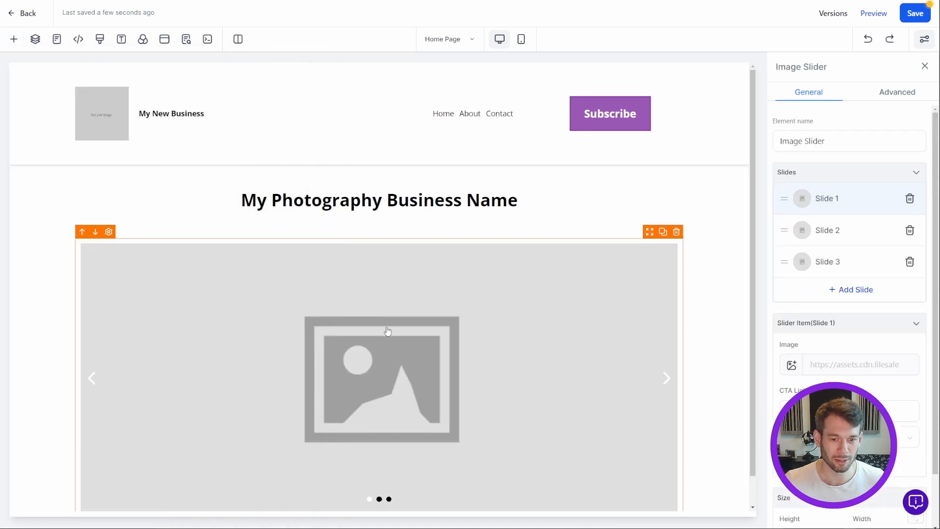
scroll(613, 296, "down", 1)
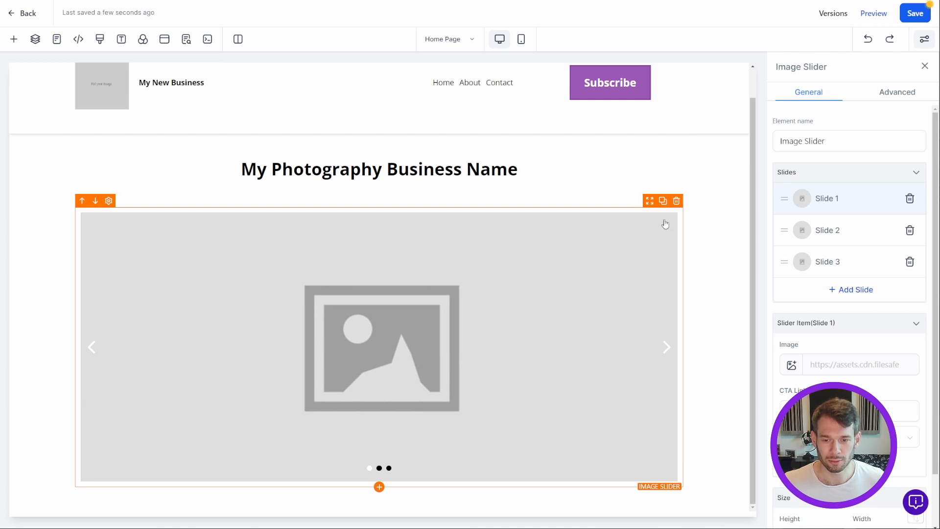
- Search Unsplash for "wedding" and use the photo of the couple with red balloons as the image for Slide 1
left_click(792, 368)
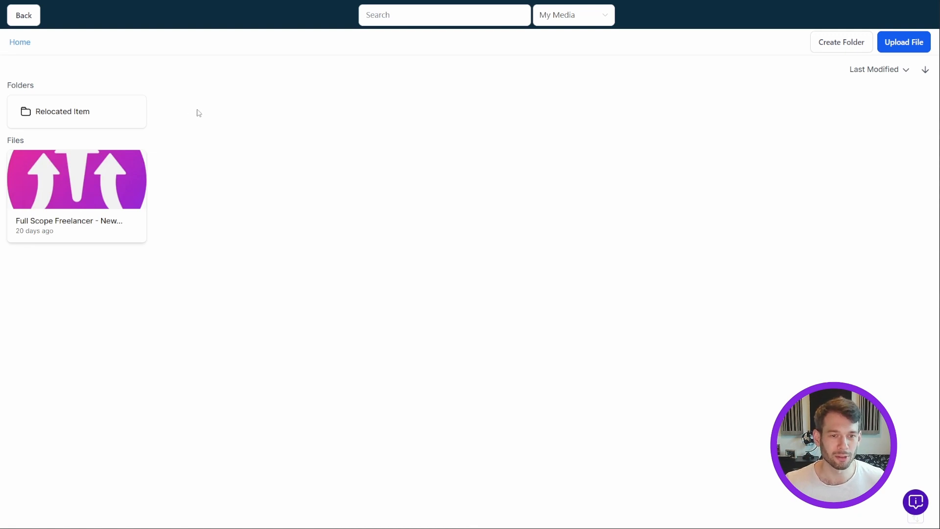
left_click(611, 20)
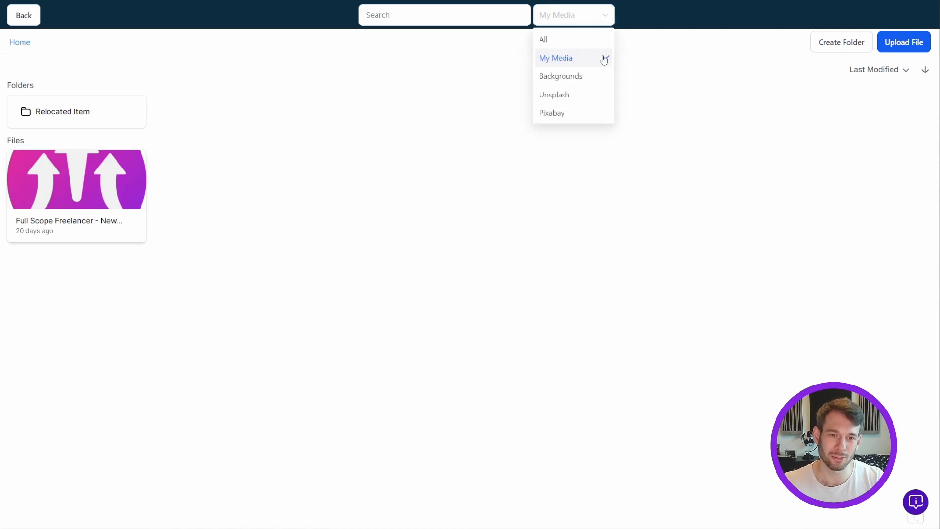
left_click(573, 100)
left_click(455, 18)
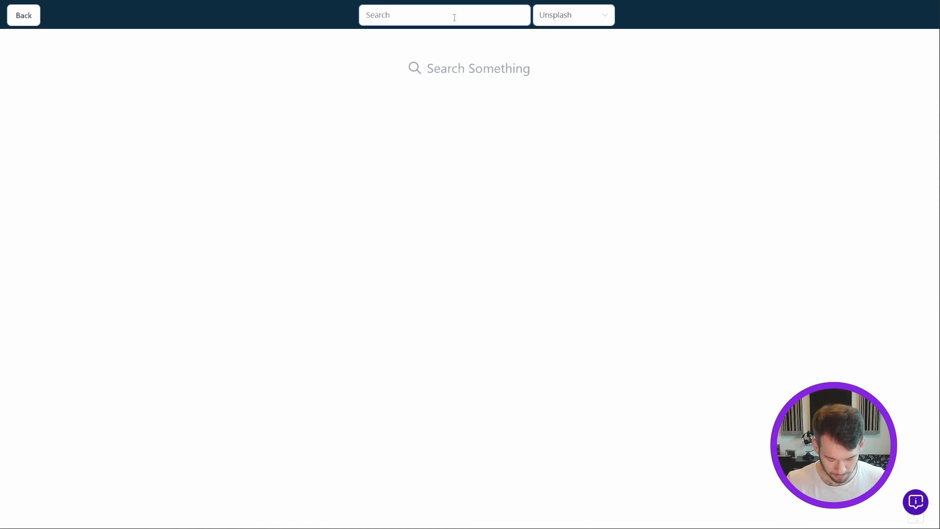
type("wedding")
key("Return")
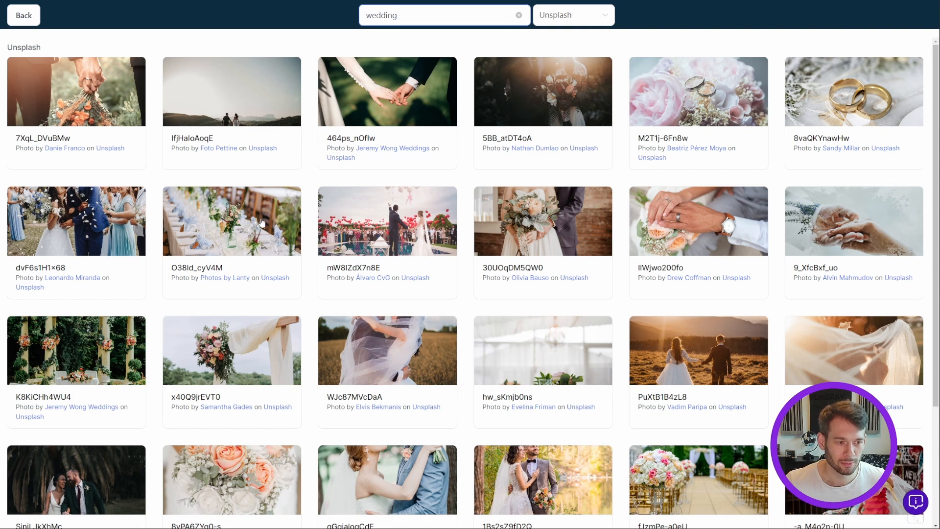
left_click(377, 225)
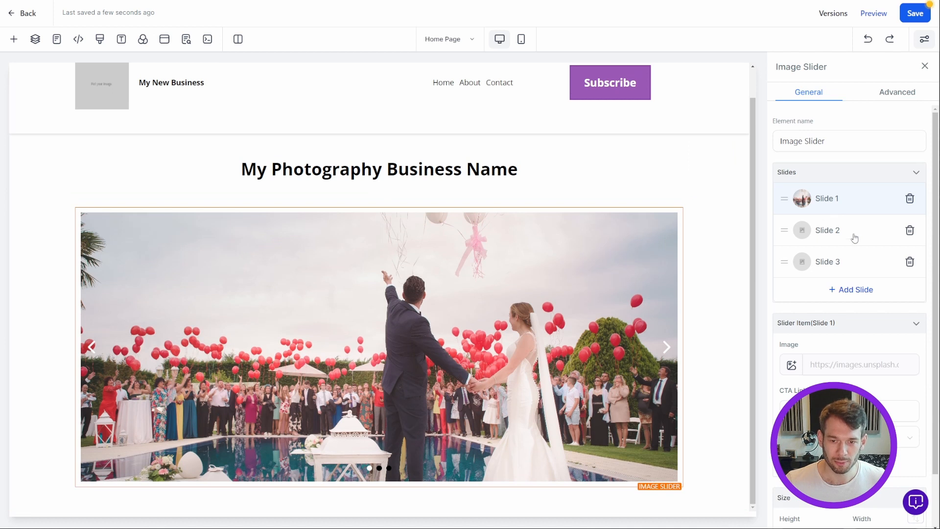
- Add a Wide section below the image slider section and place a 3 Column row in it
scroll(719, 227, "down", 1)
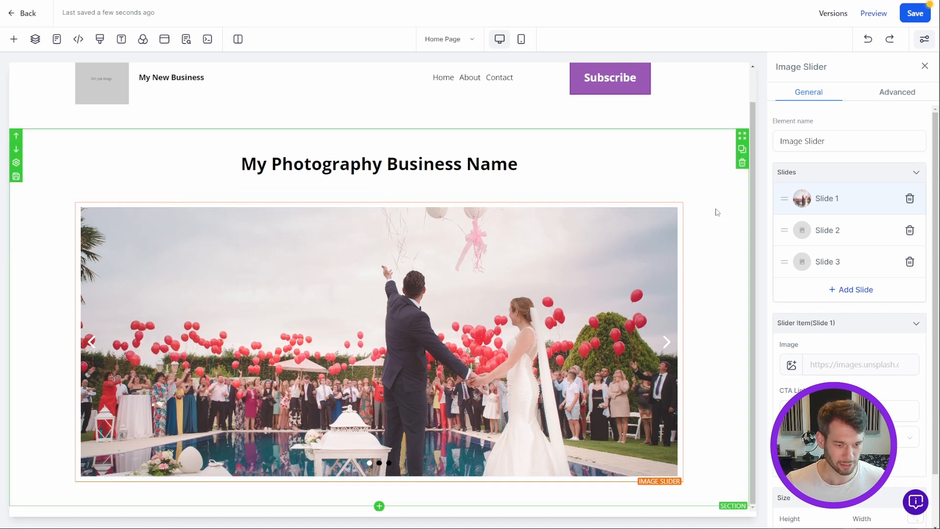
scroll(685, 206, "up", 1)
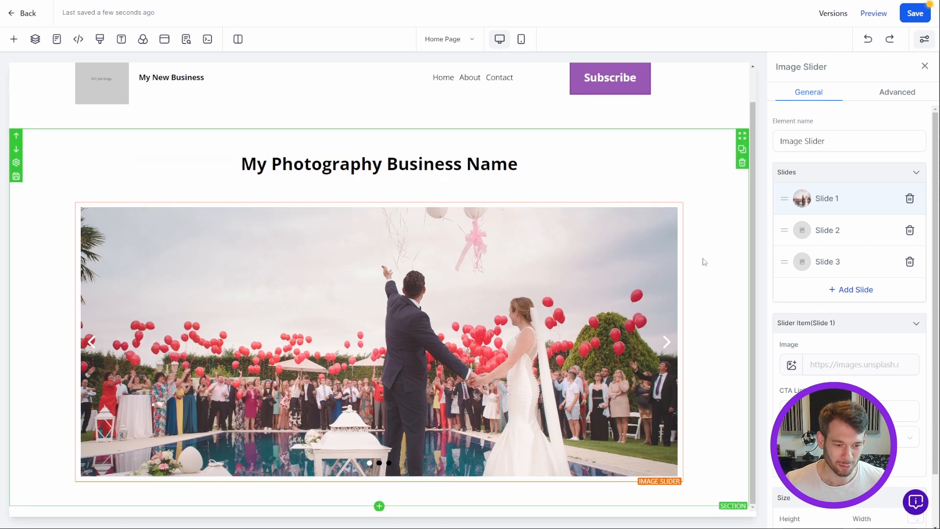
scroll(382, 506, "down", 1)
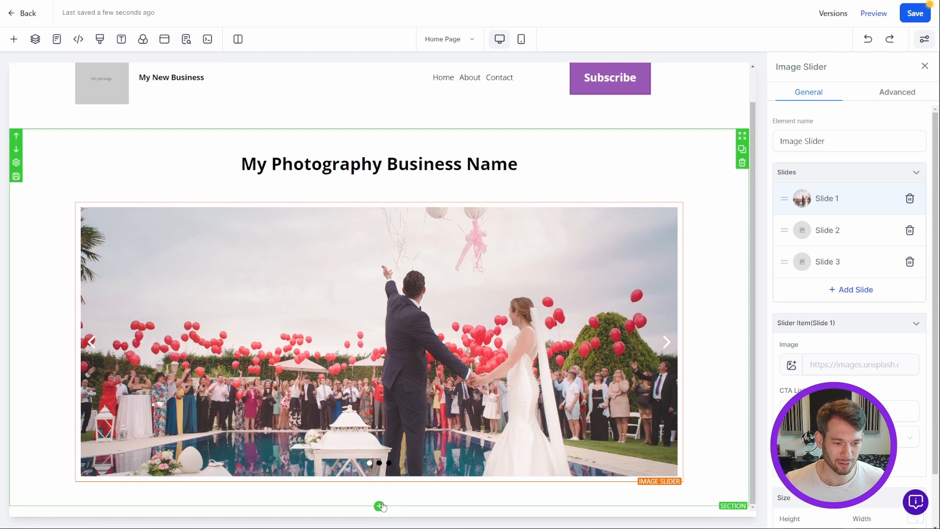
left_click(380, 506)
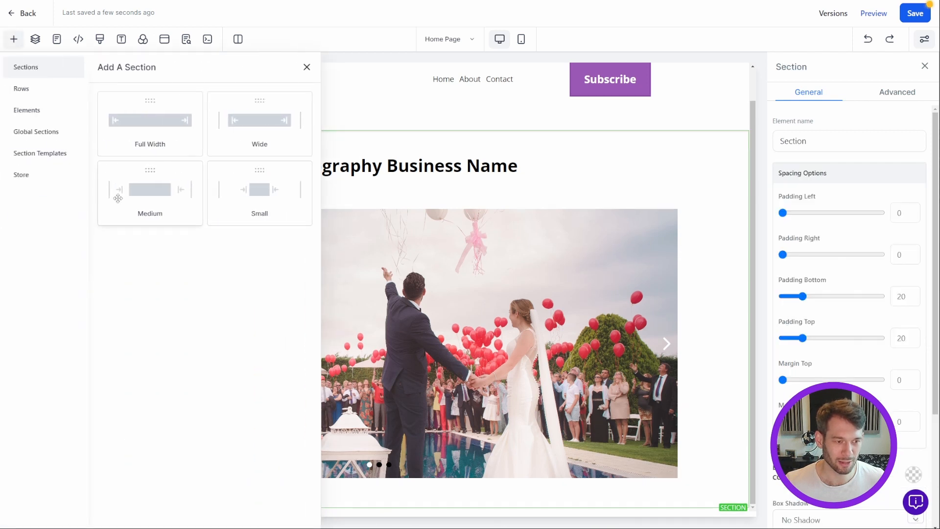
left_click(241, 139)
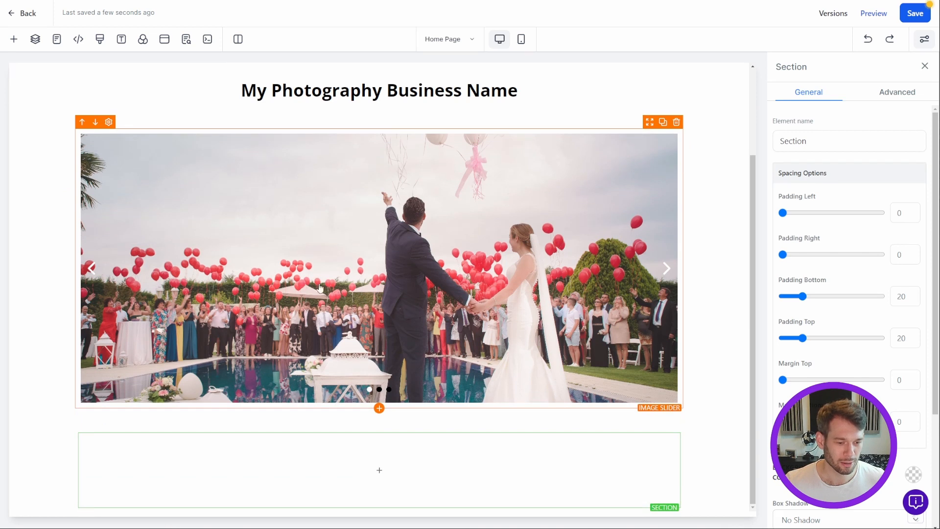
left_click(388, 471)
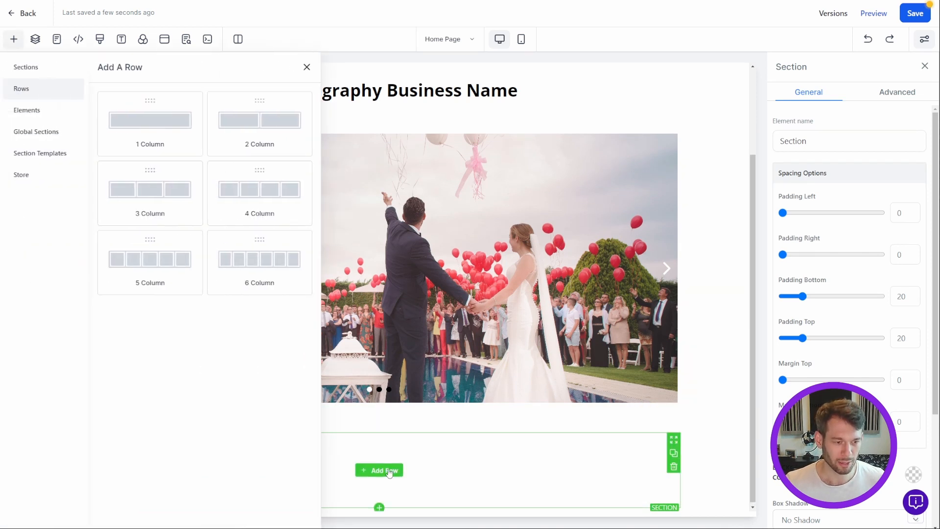
left_click(153, 212)
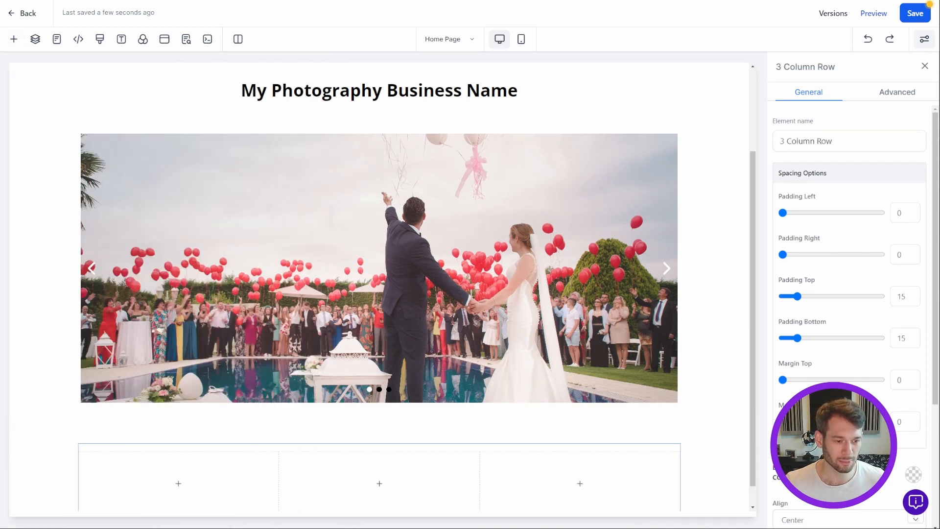
- Add a 1 Column row below the image slider and move it down into the new section, above the 3 Column row
scroll(308, 475, "down", 1)
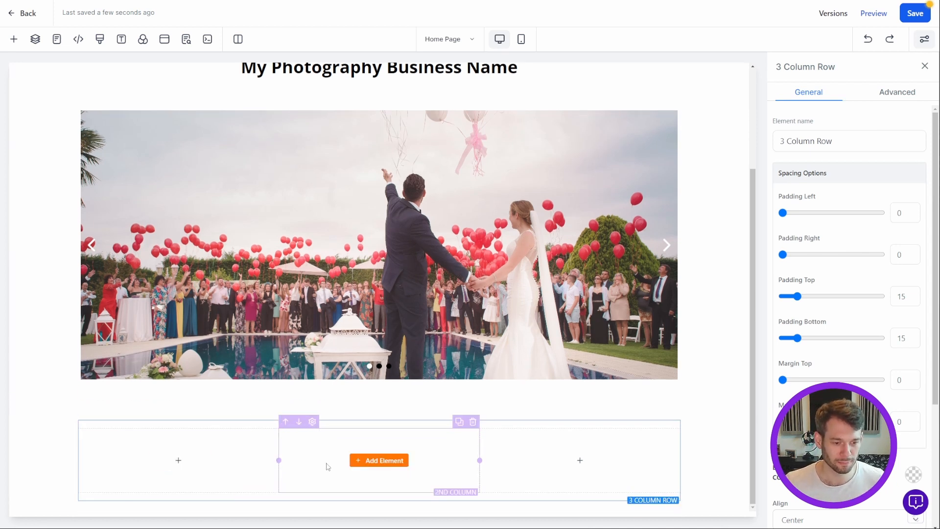
left_click(360, 418)
scroll(360, 418, "down", 1)
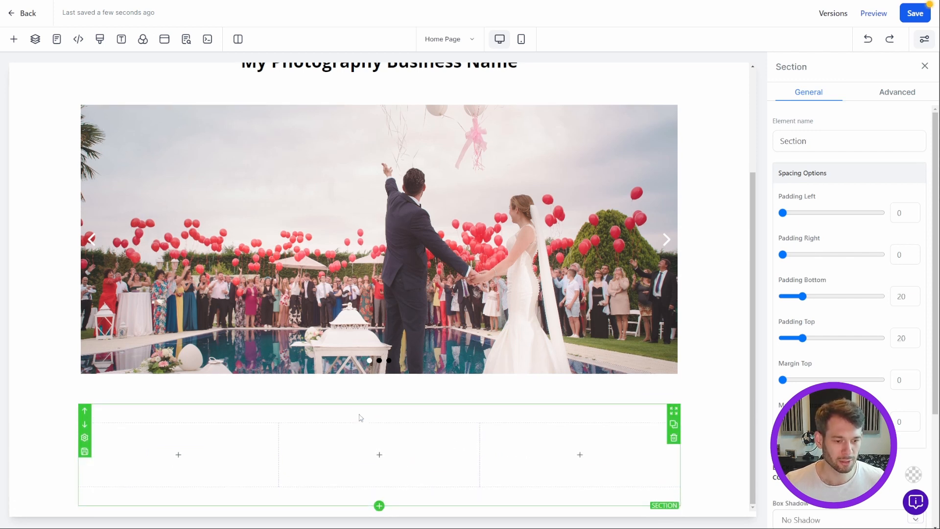
left_click(12, 39)
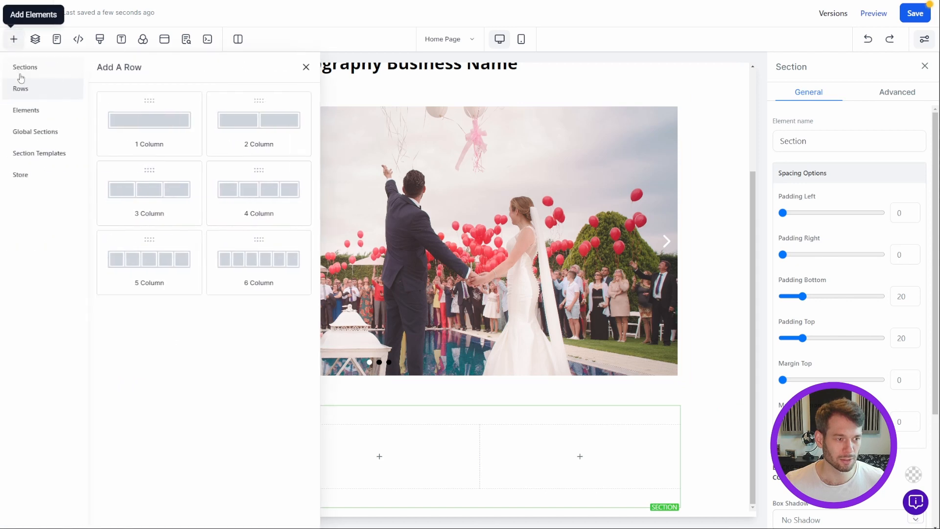
left_click_drag(138, 142, 339, 464)
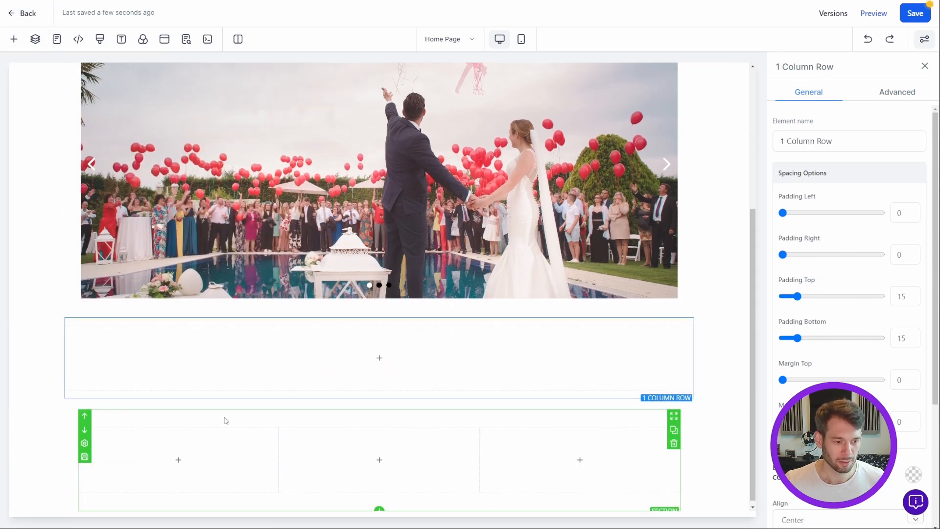
left_click(224, 420)
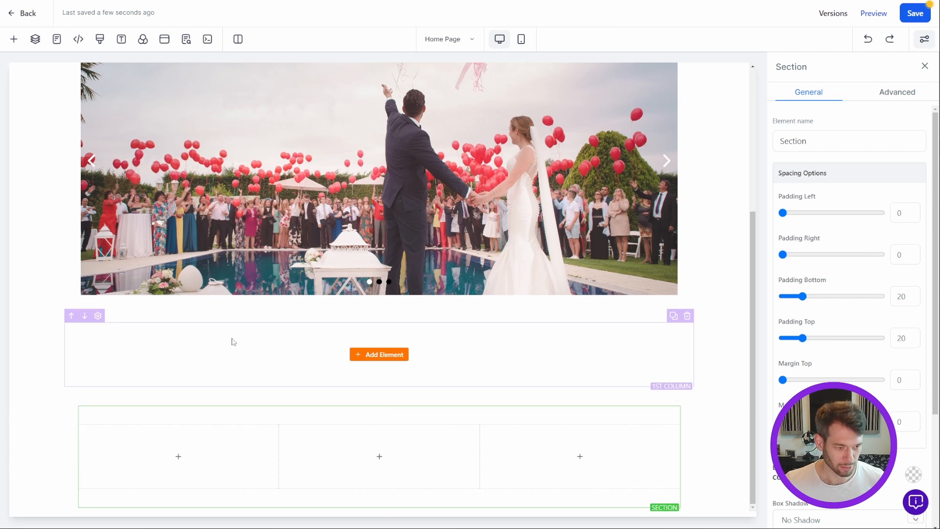
left_click(176, 322)
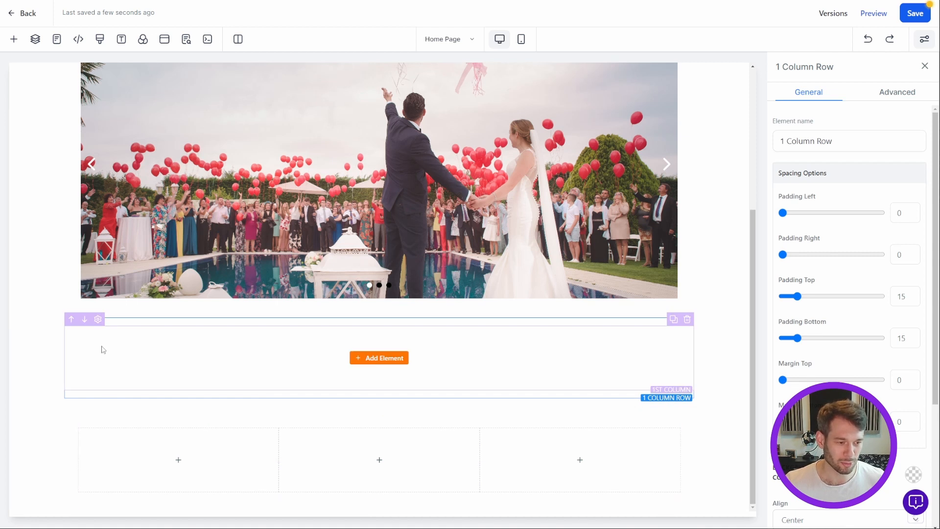
left_click(83, 312)
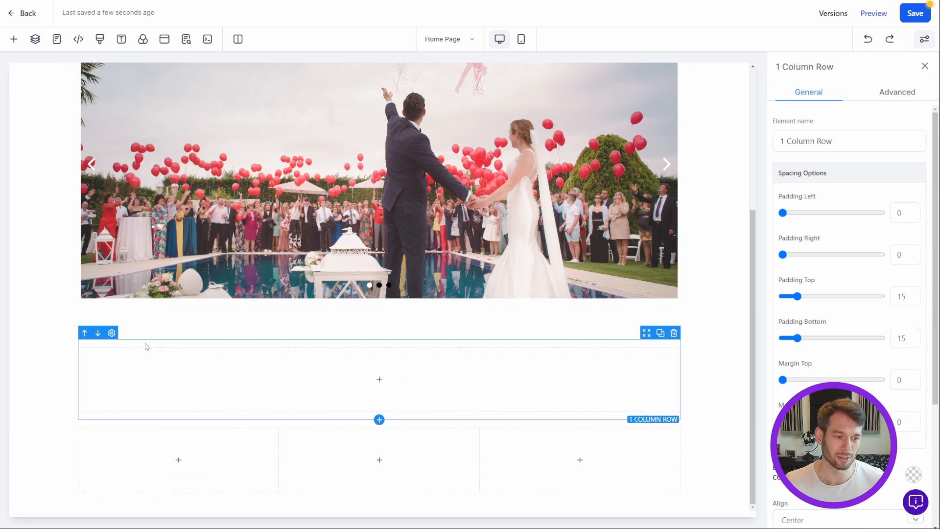
- Add a Headline element to the new 1 Column row and set its text to "My Services"
left_click(379, 380)
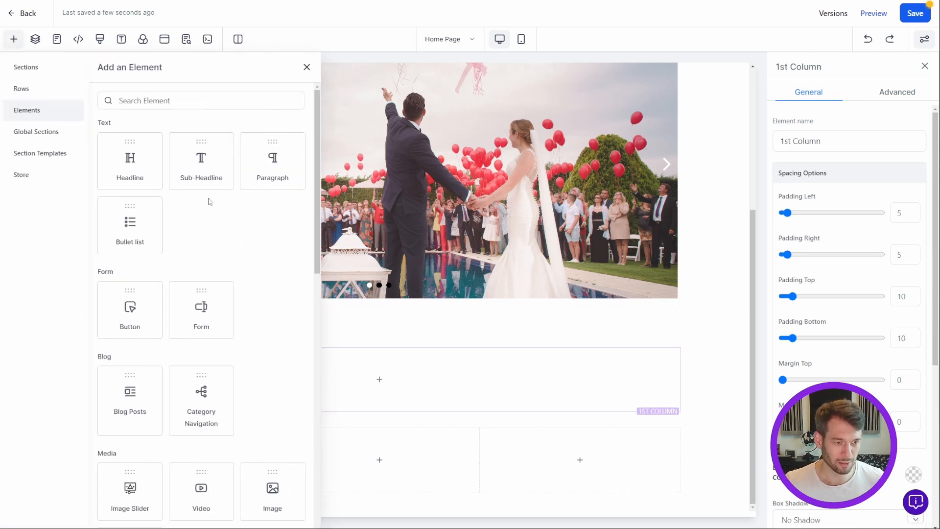
left_click_drag(130, 158, 374, 387)
triple_click(375, 394)
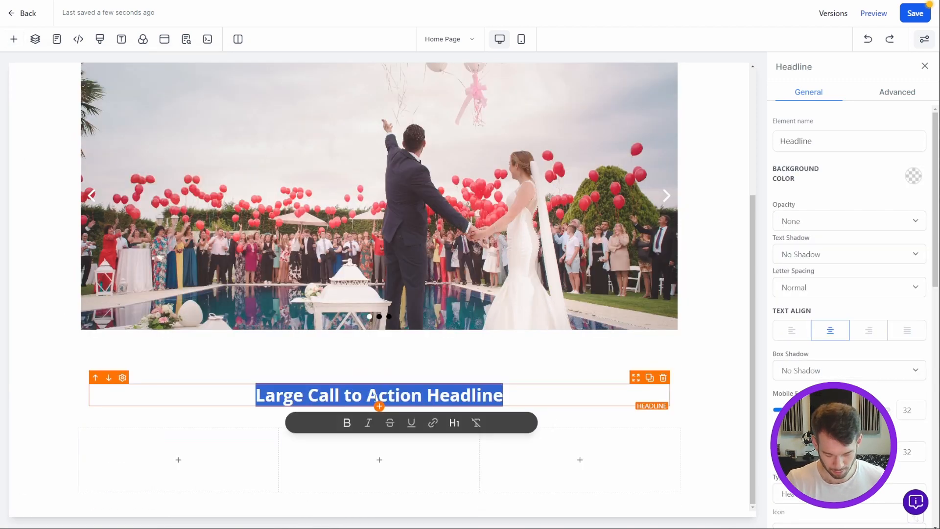
type("My Services")
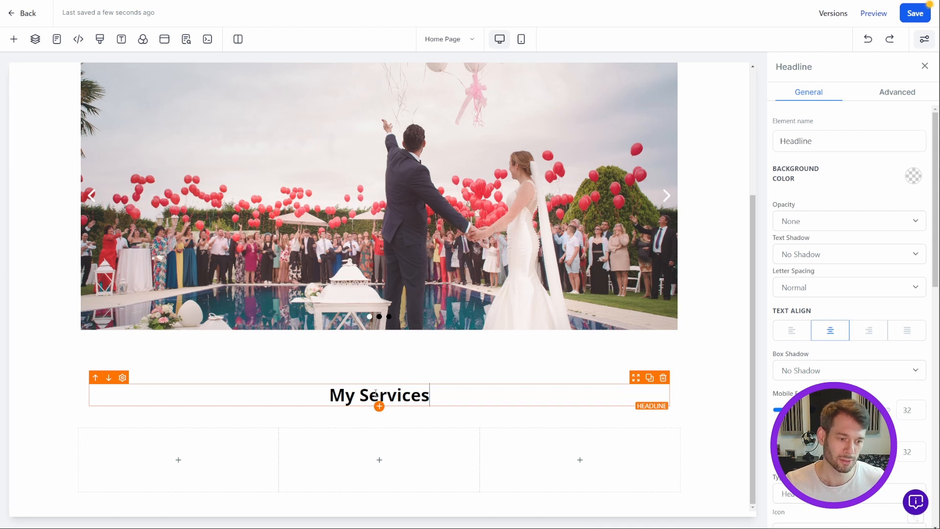
- Add a Sub-Headline element and an Image element below it to the first column of the 3 Column row
left_click(181, 460)
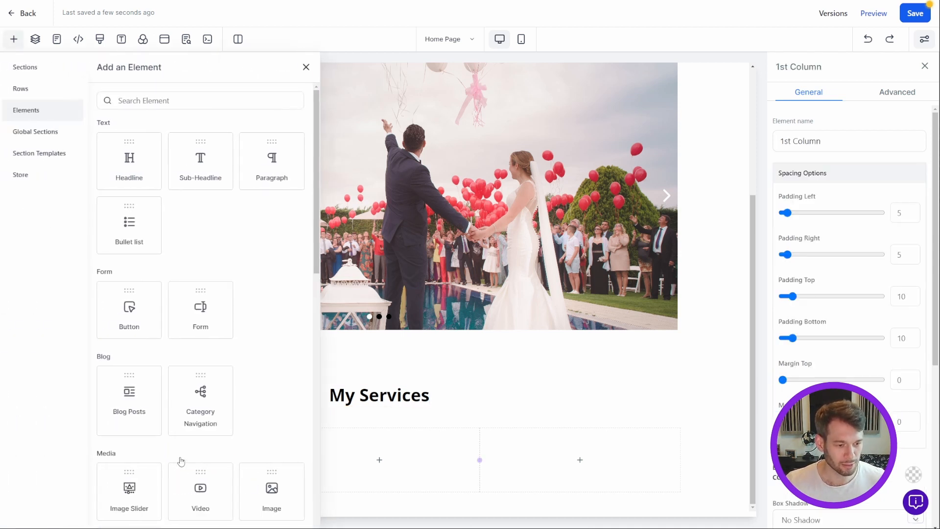
left_click(192, 169)
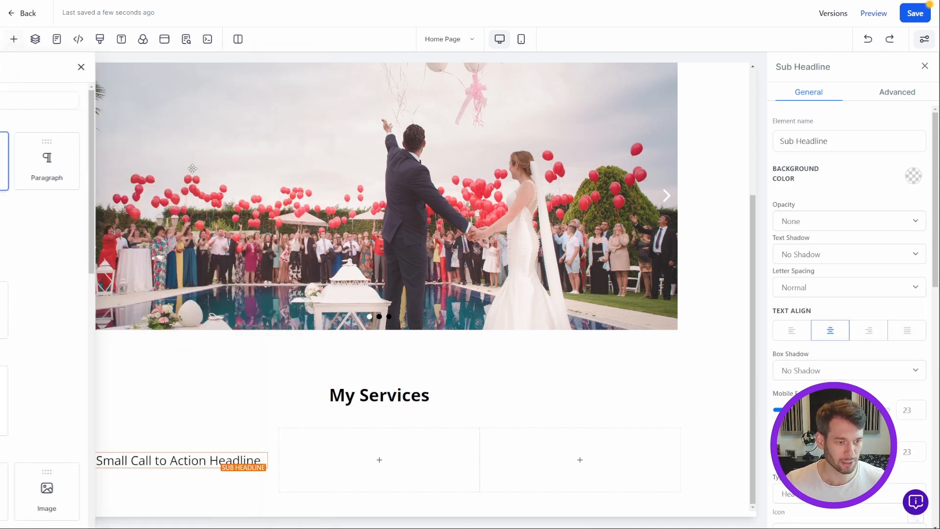
left_click(180, 474)
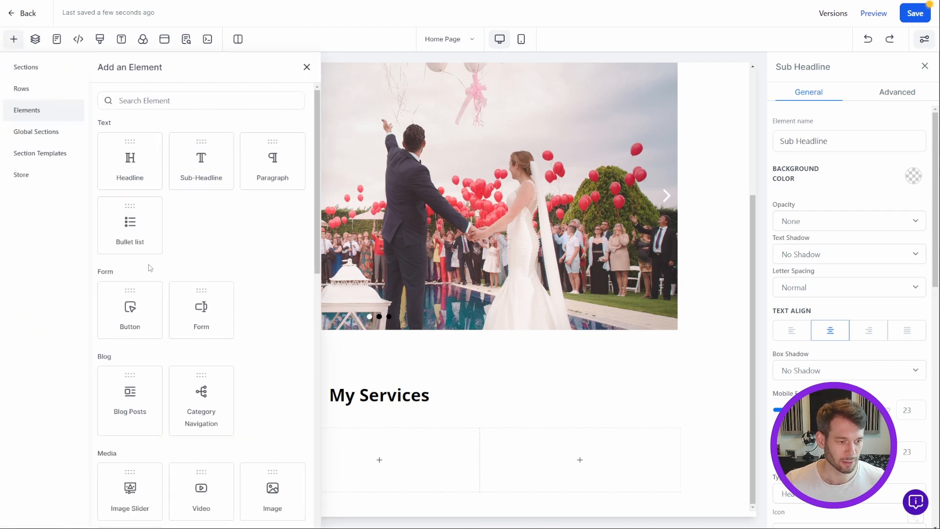
scroll(264, 389, "down", 3)
left_click(268, 399)
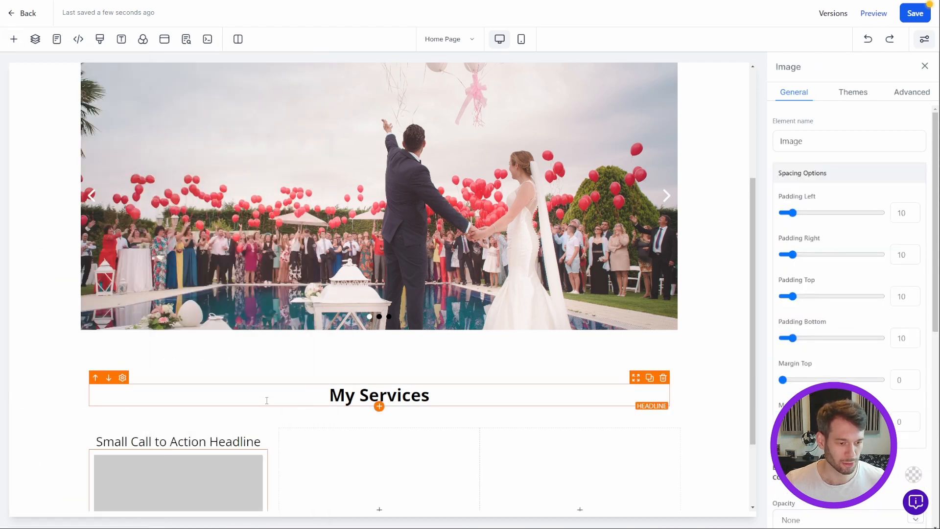
- Set the first column's sub-headline text to "Service #1"
scroll(264, 389, "down", 2)
triple_click(199, 342)
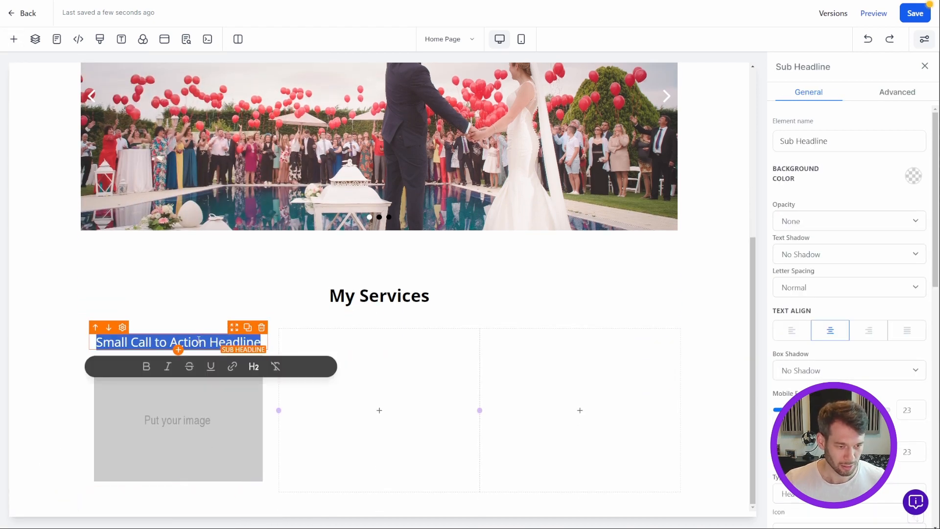
type("Service")
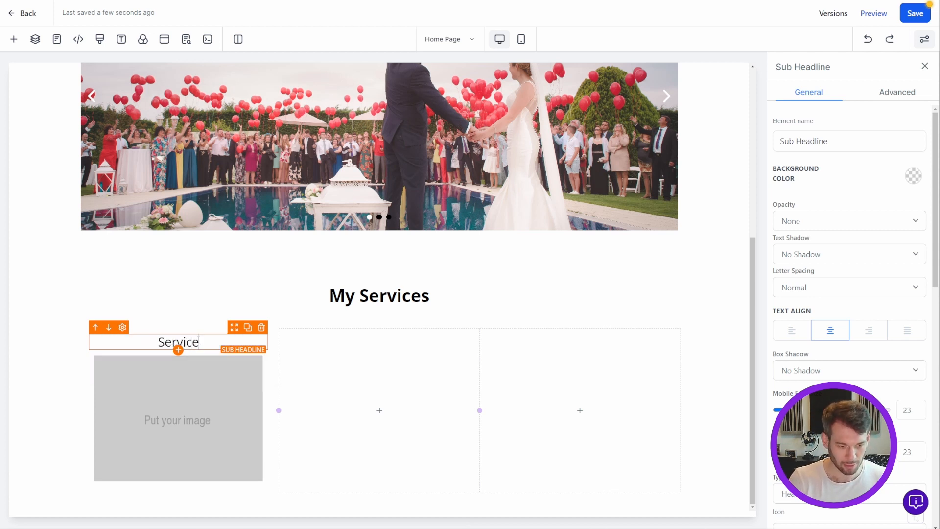
type(" #1")
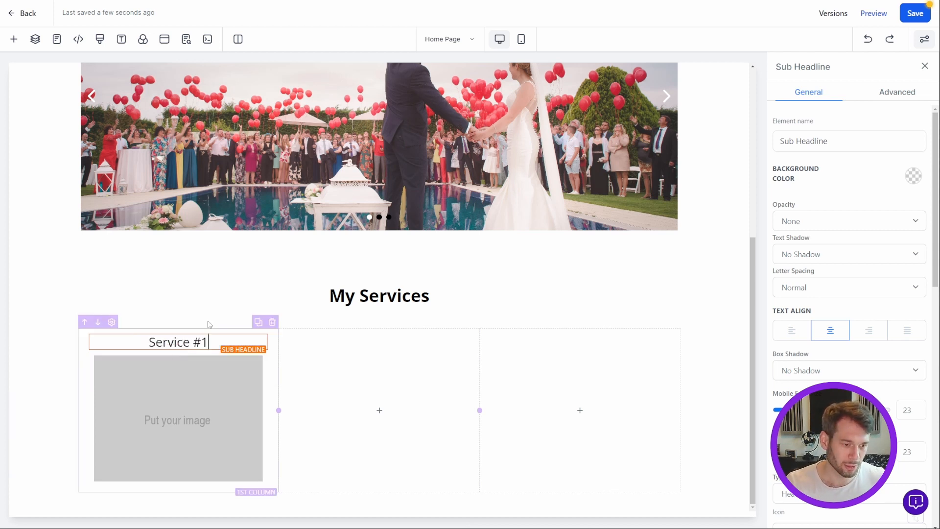
- Duplicate the Service #1 column twice and delete the two empty columns beside the copies
left_click(334, 412)
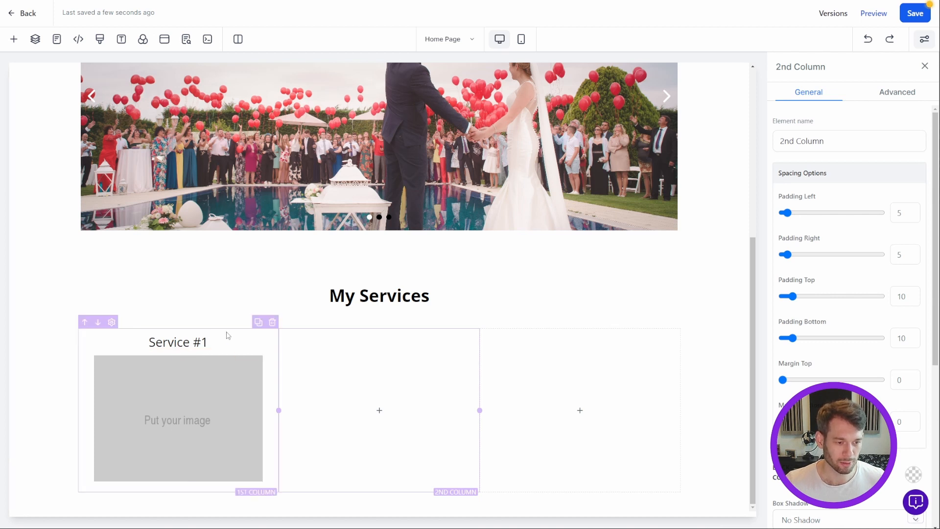
left_click(259, 324)
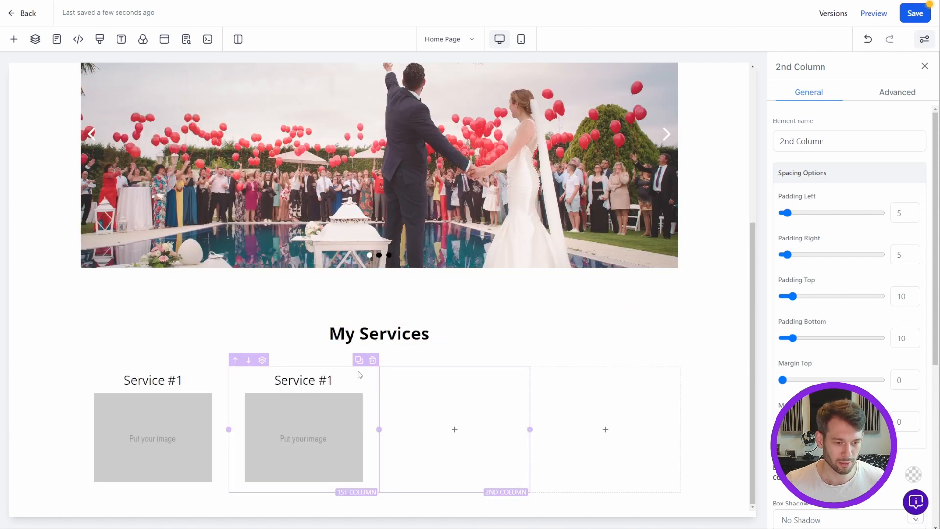
left_click(359, 360)
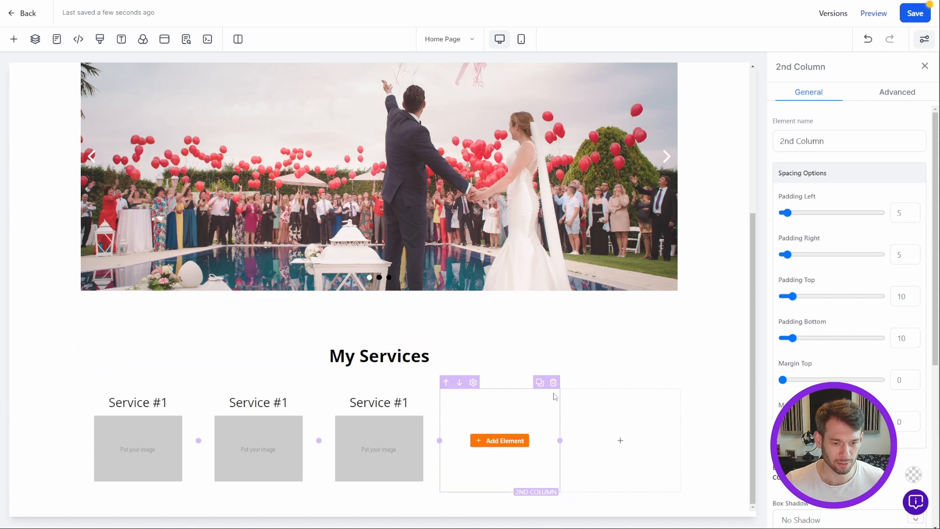
left_click(553, 382)
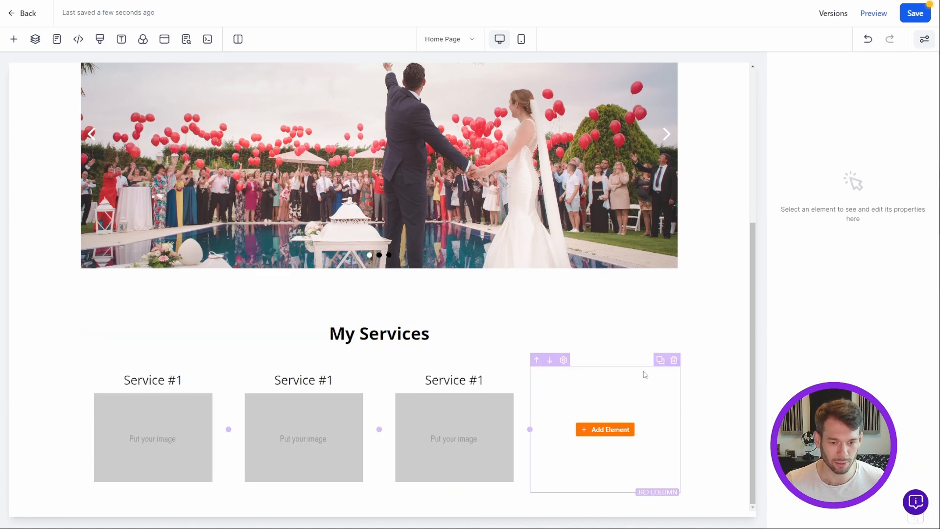
left_click(674, 360)
- Change the second and third columns' sub-headlines to "Service #2" and "Service #3"
left_click(378, 345)
double_click(404, 342)
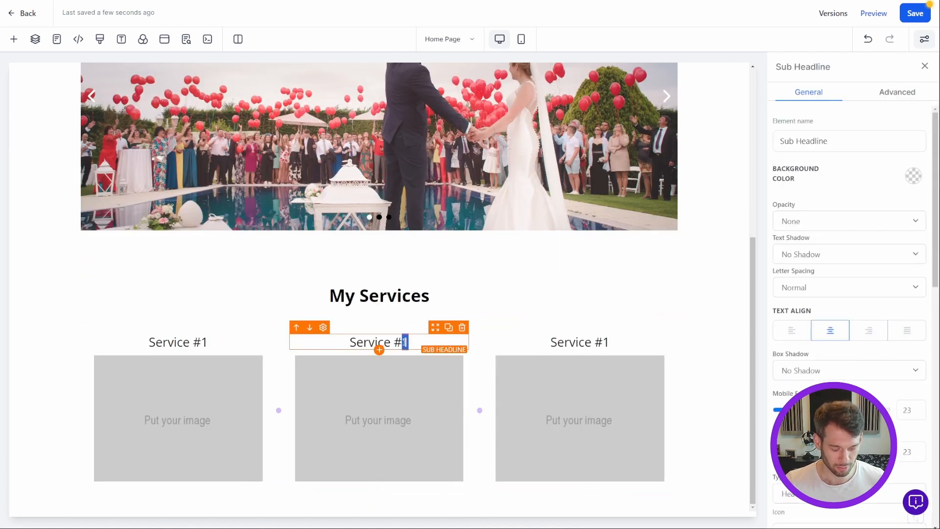
type("2")
left_click(606, 343)
double_click(605, 342)
type("3")
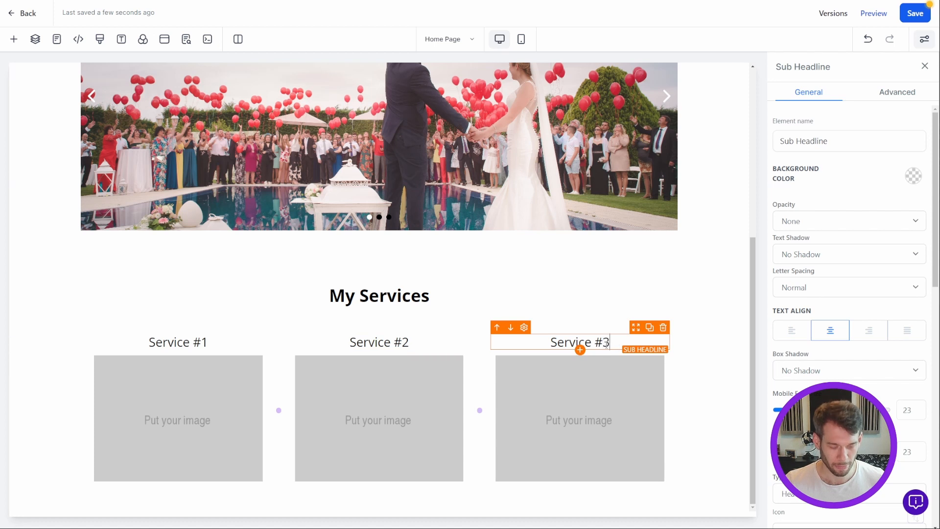
- Add a Wide section below the services section and place a 1 Column row in it
left_click(539, 410)
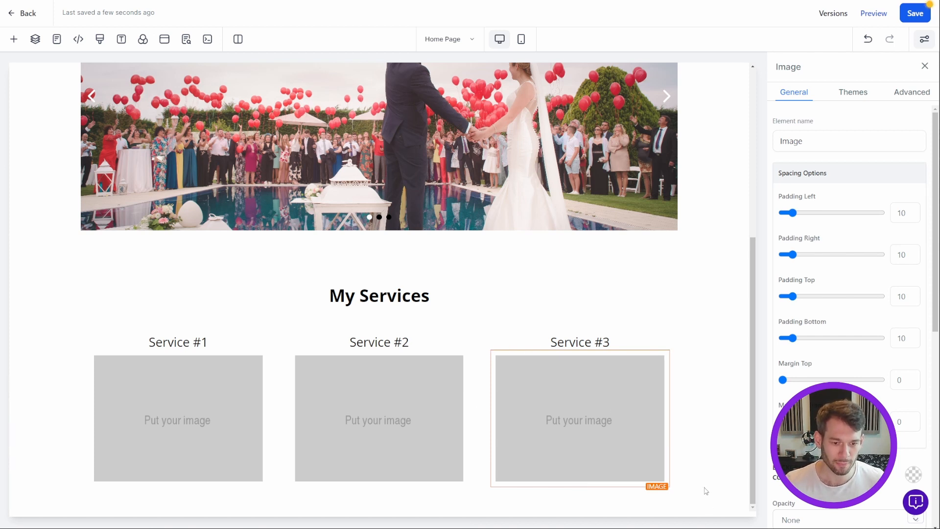
left_click(379, 510)
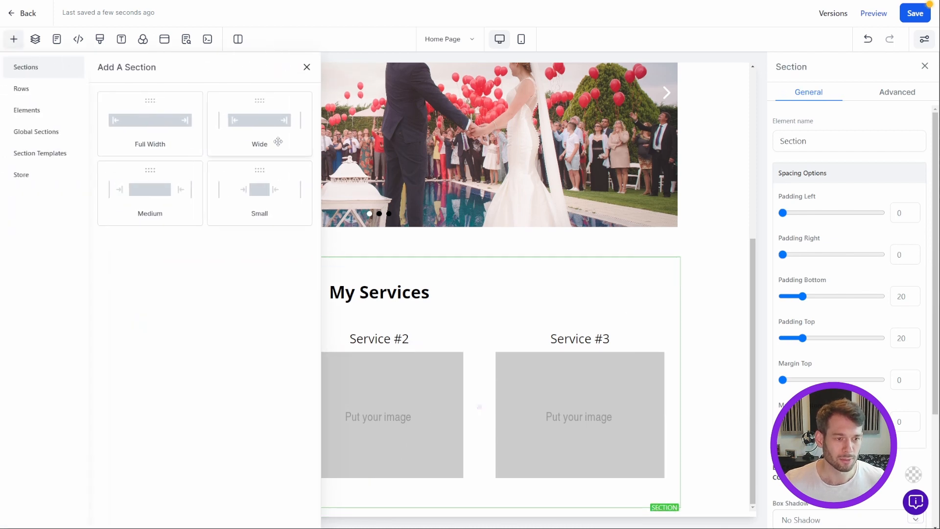
left_click(260, 124)
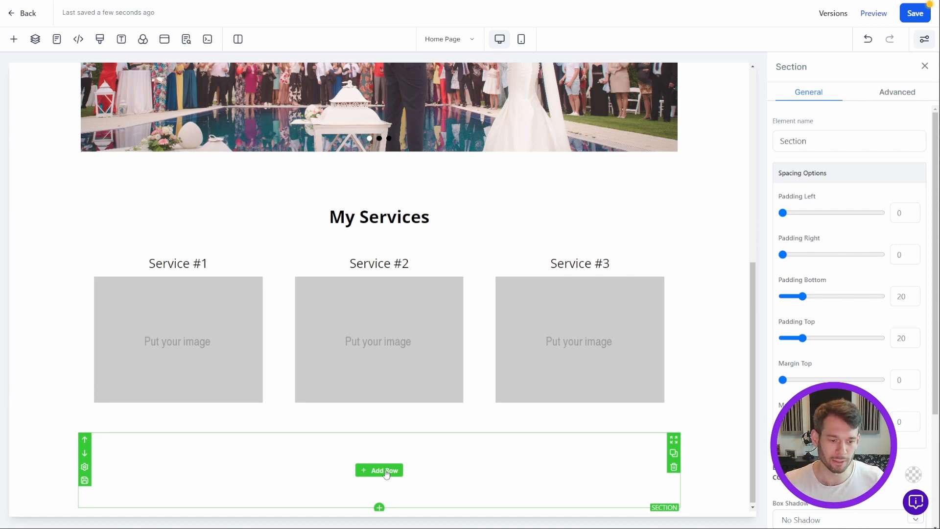
left_click(386, 471)
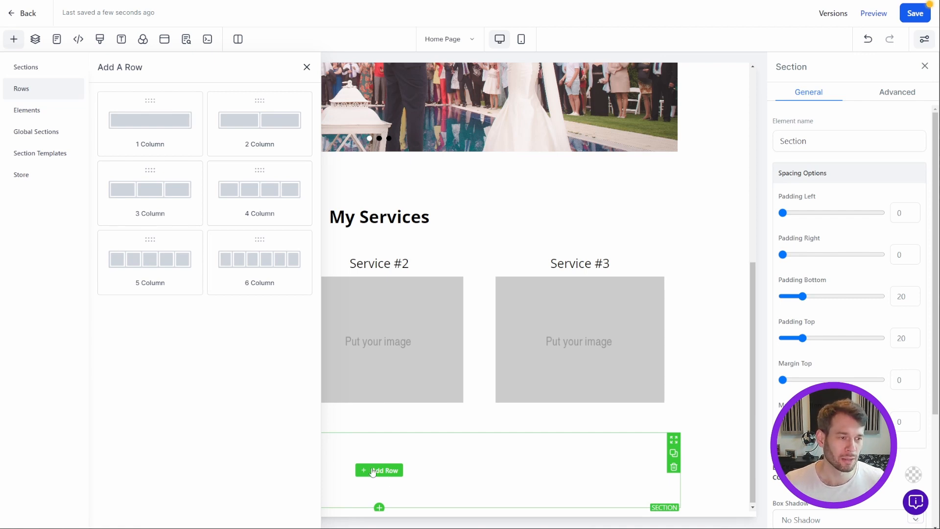
left_click_drag(127, 143, 357, 500)
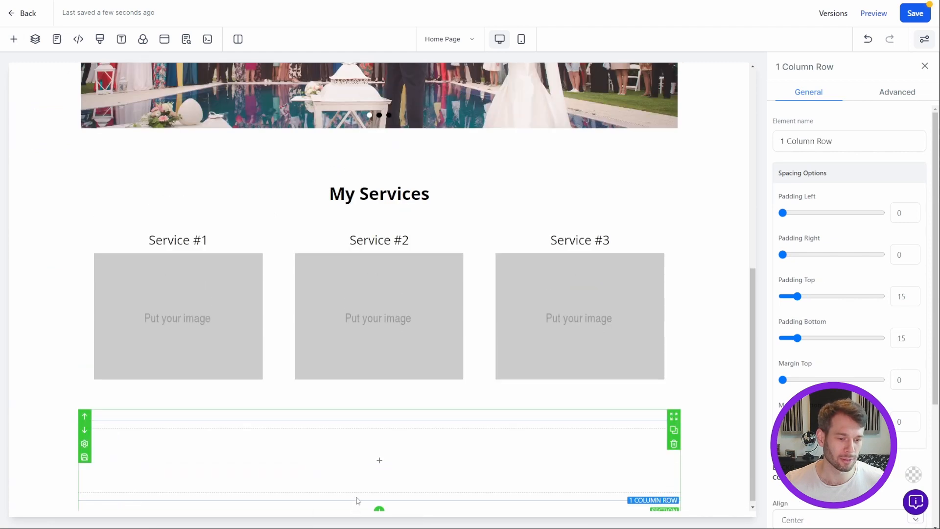
- Insert a Calendar element in the new row and select the "Free Consultation" calendar for it
left_click(377, 460)
scroll(260, 265, "down", 8)
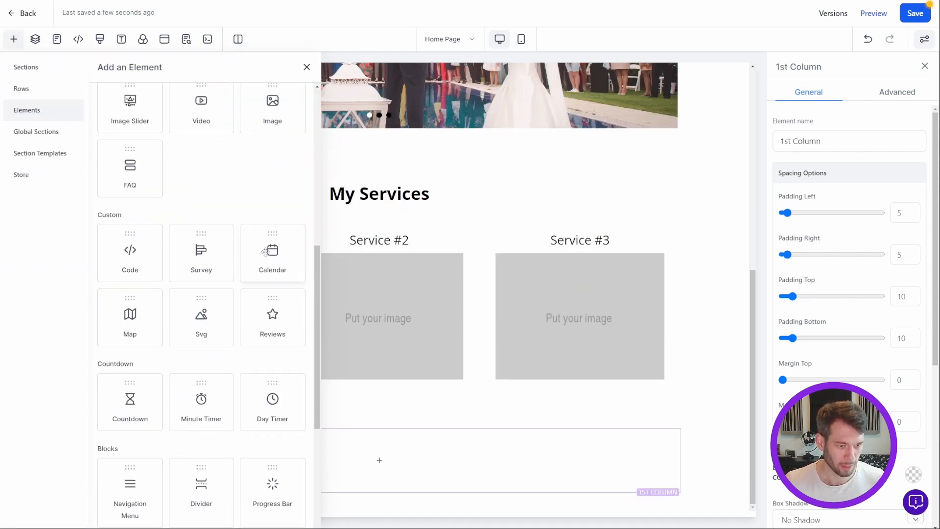
left_click(267, 255)
left_click(468, 220)
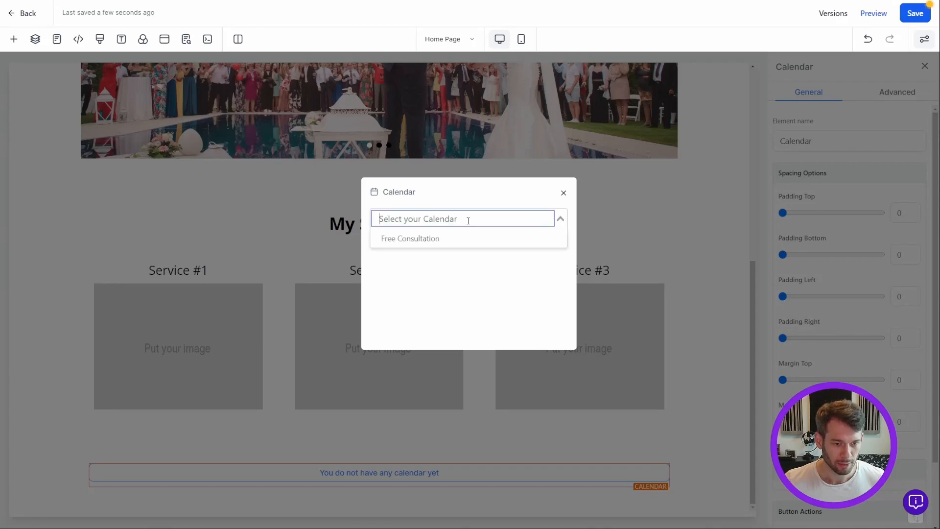
left_click(416, 240)
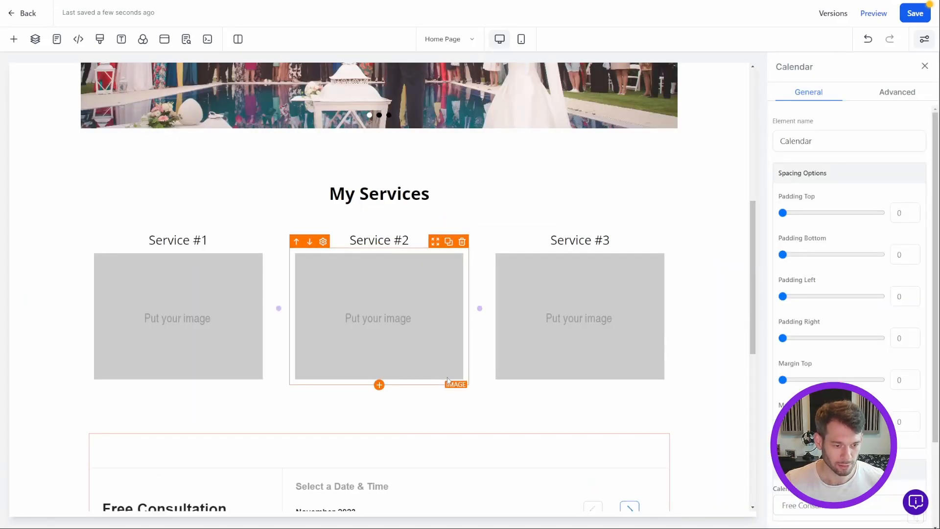
scroll(477, 332, "down", 5)
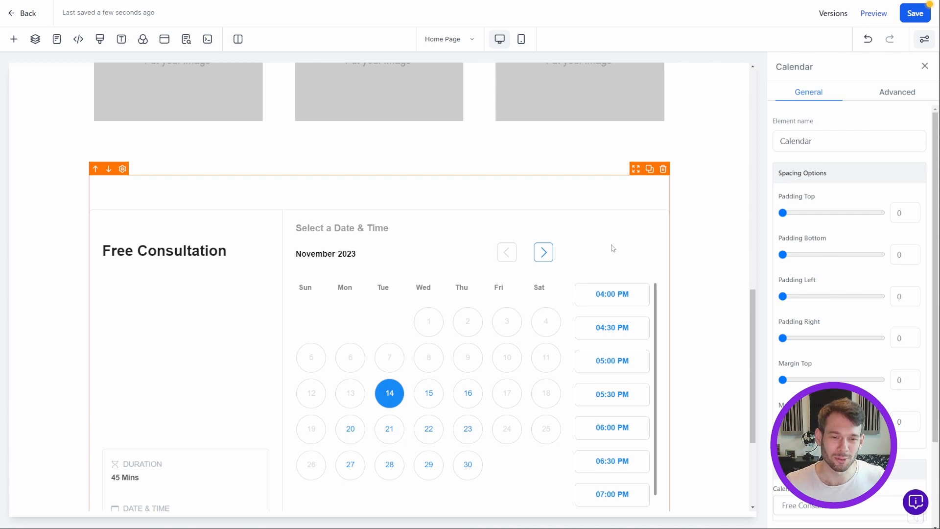
scroll(612, 248, "down", 4)
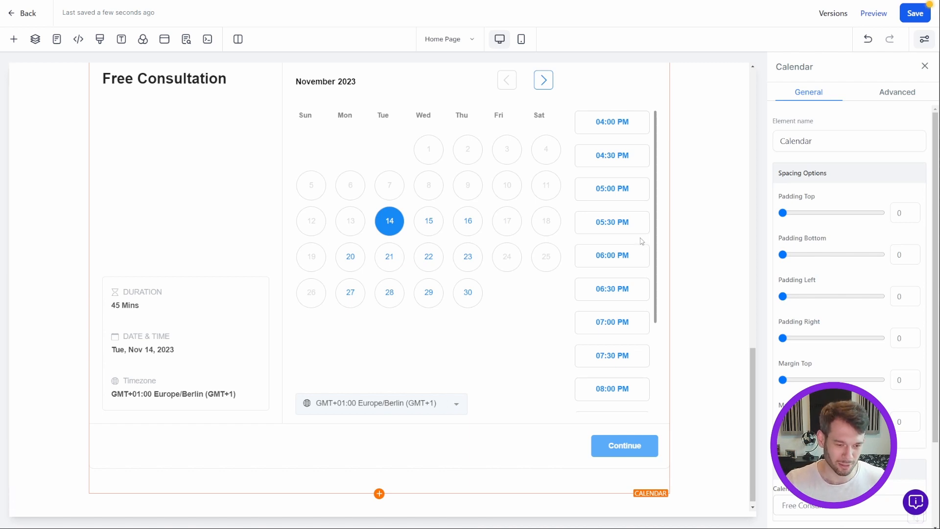
scroll(642, 244, "down", 1)
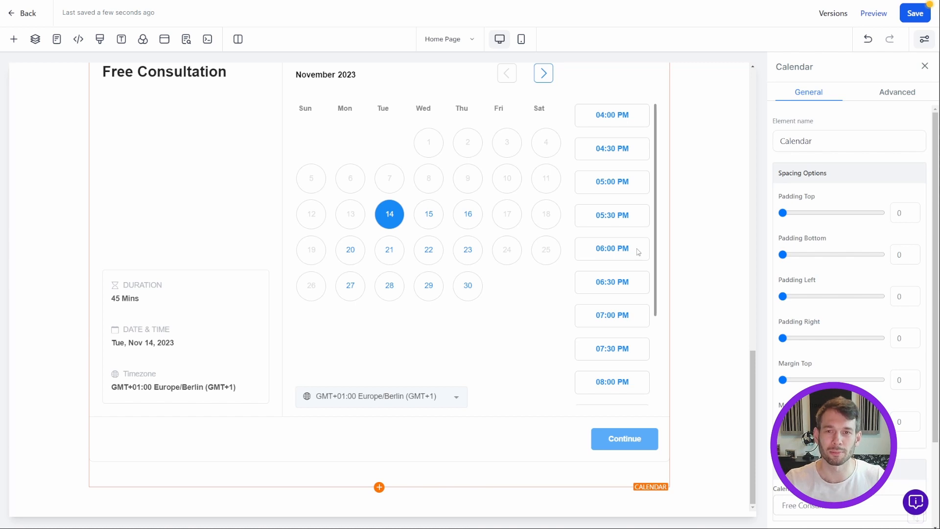
scroll(655, 274, "up", 4)
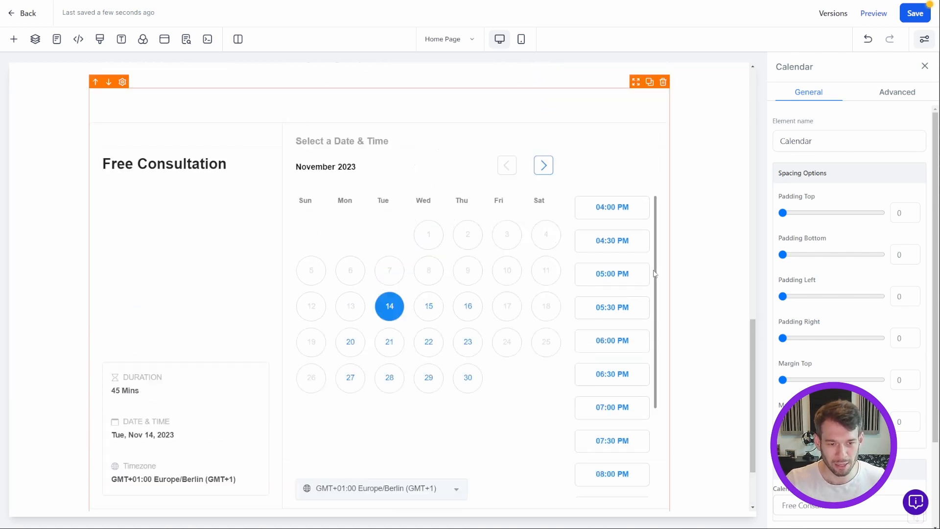
- Review the page from the header down to the calendar and browse the available elements for further content
scroll(655, 275, "up", 6)
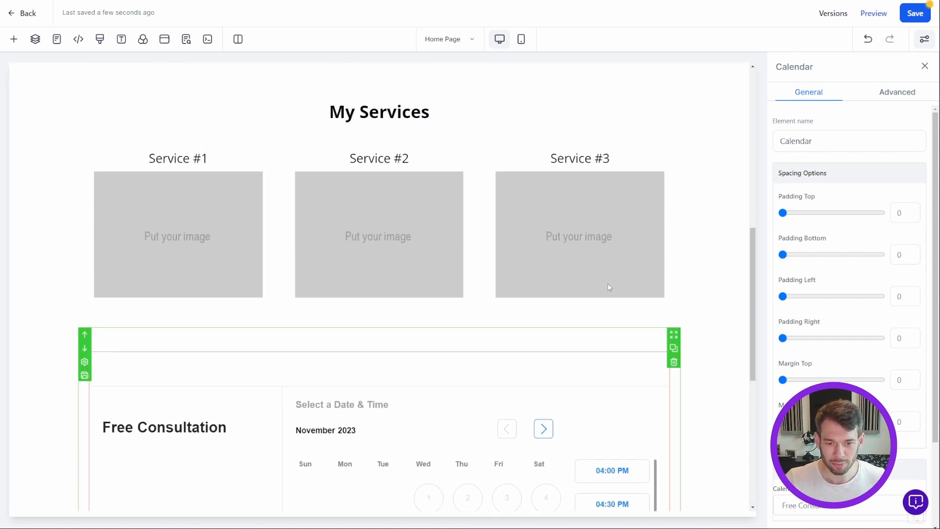
scroll(615, 290, "up", 8)
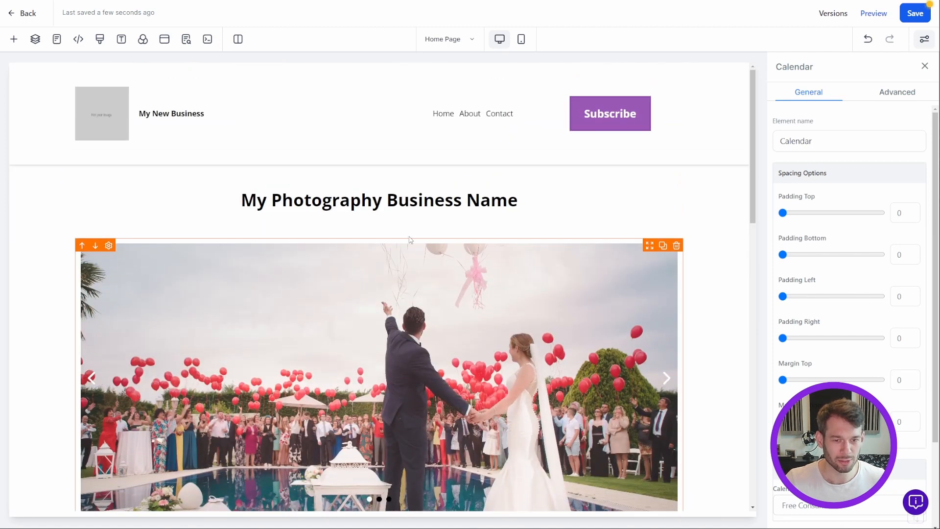
scroll(707, 216, "down", 15)
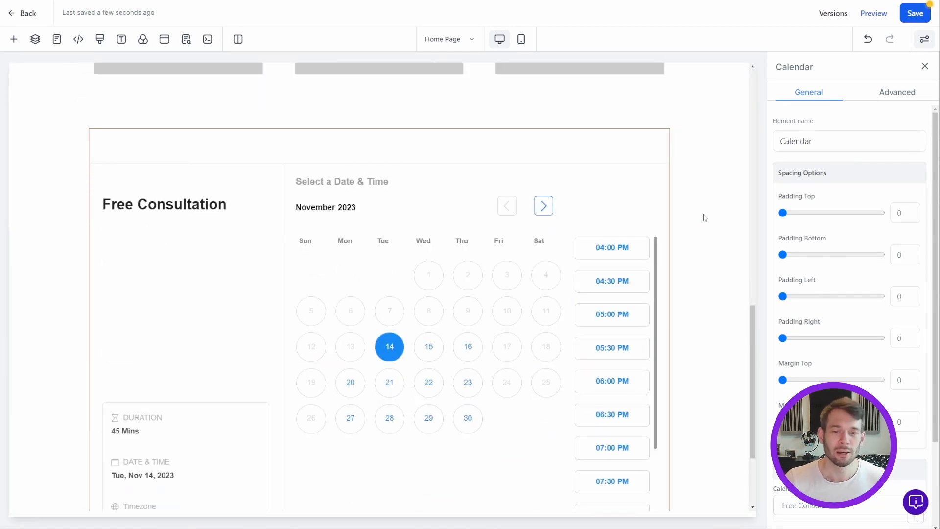
scroll(705, 215, "down", 3)
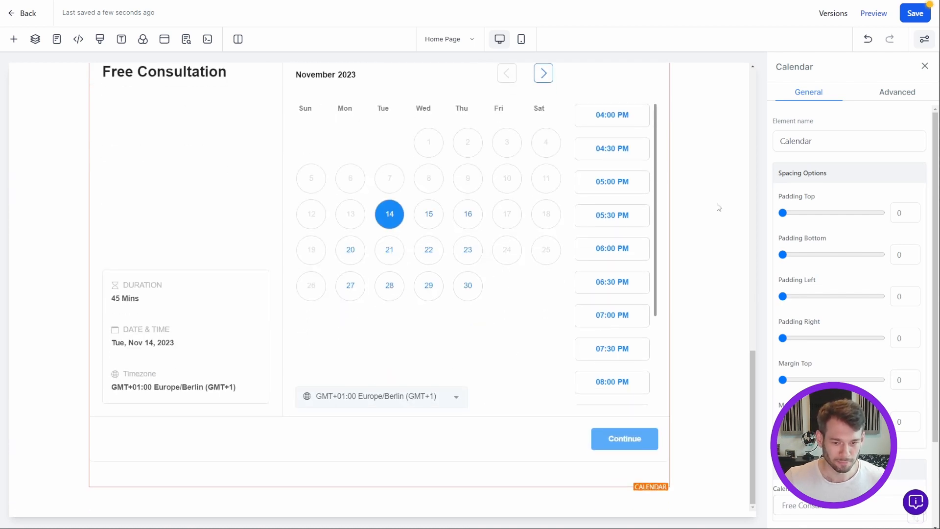
left_click(15, 40)
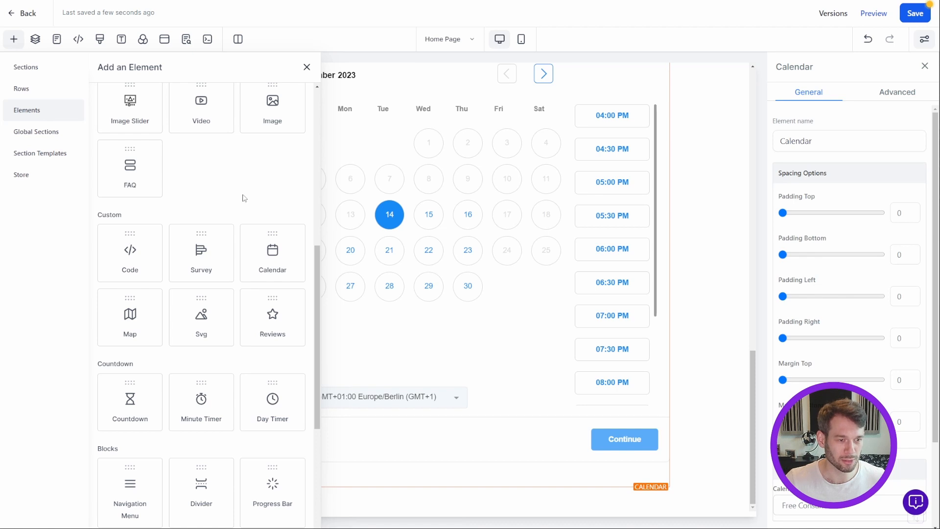
scroll(248, 210, "up", 1)
scroll(248, 210, "up", 1)
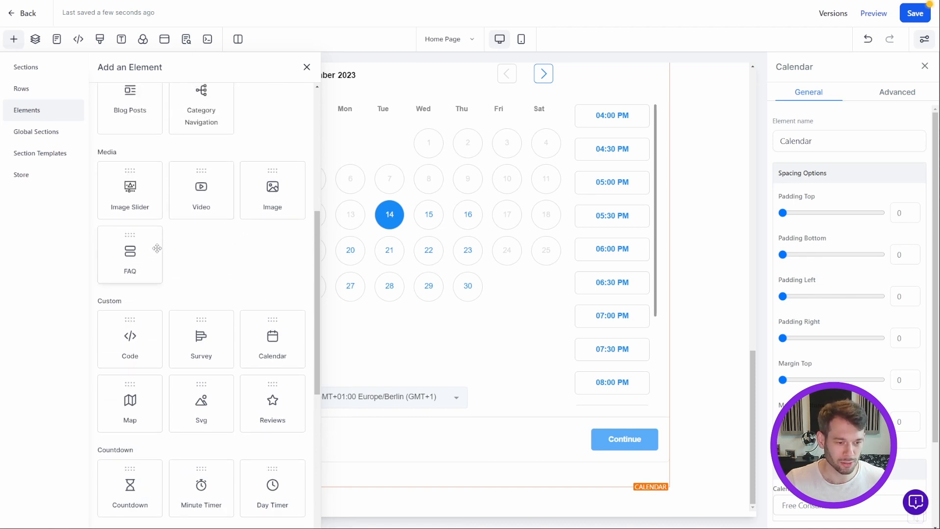
scroll(254, 196, "down", 3)
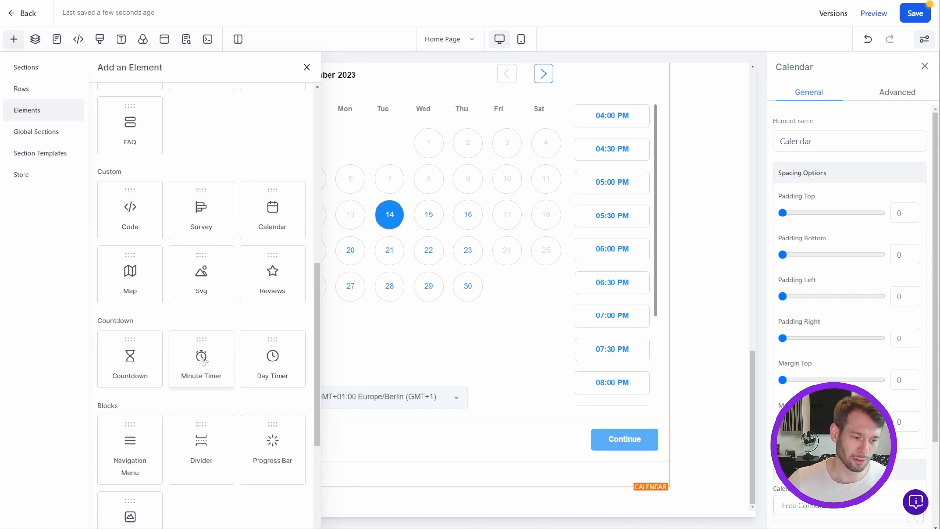
scroll(203, 360, "down", 5)
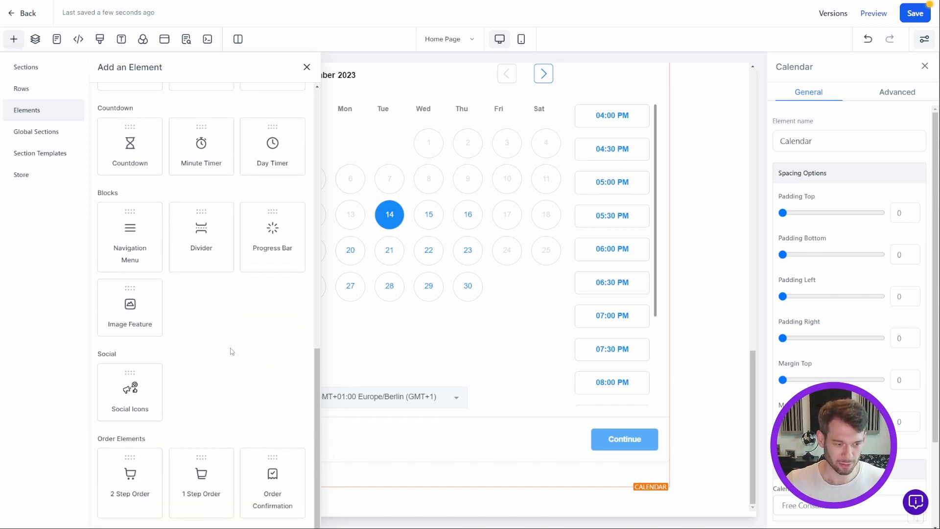
scroll(230, 352, "up", 5)
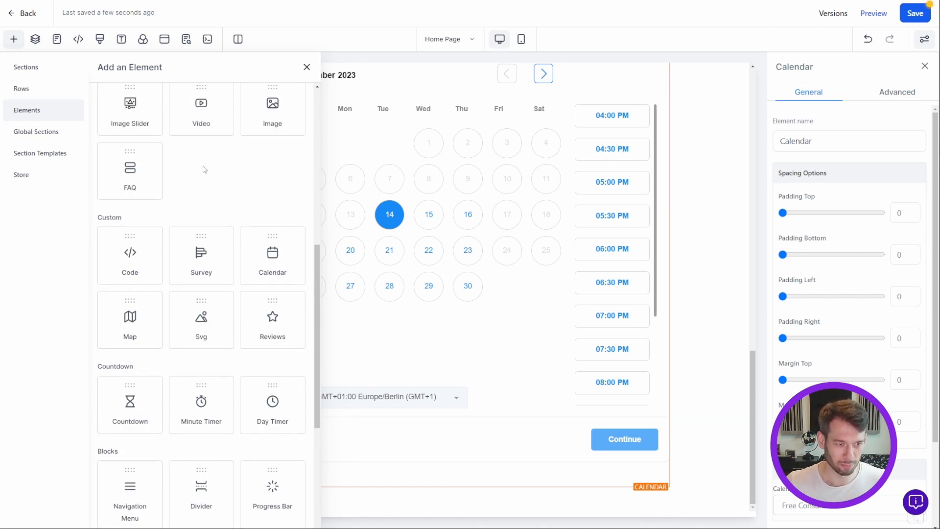
scroll(205, 196, "up", 4)
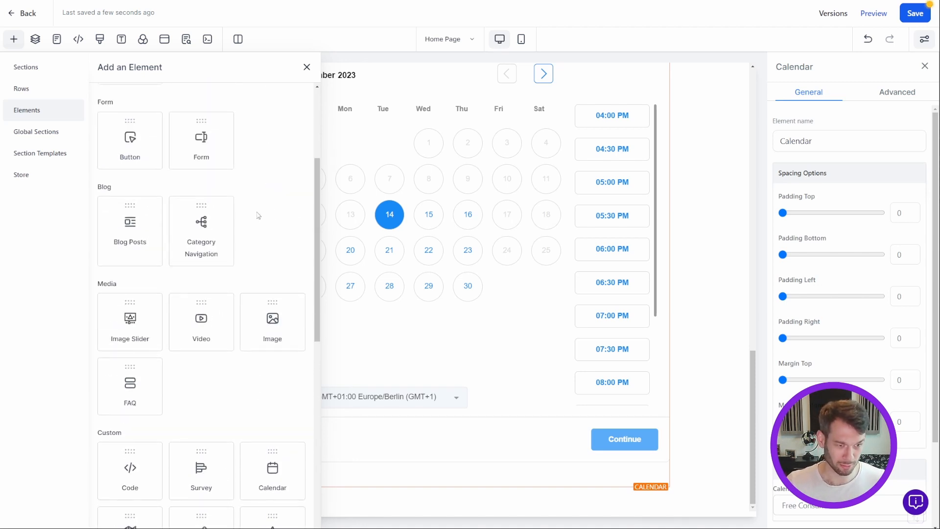
left_click(306, 67)
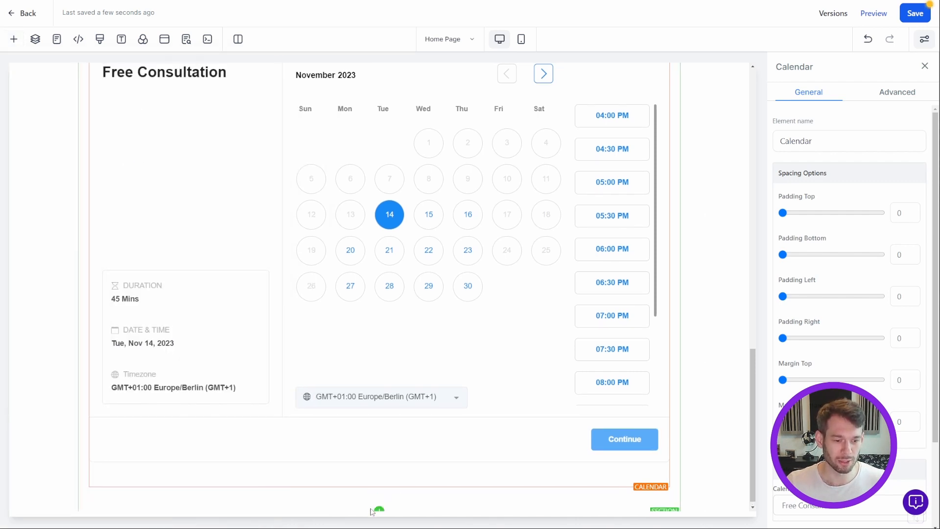
- Add a full-width section below the calendar section and give it the custom purple background color #6400FF
left_click(378, 509)
left_click(166, 127)
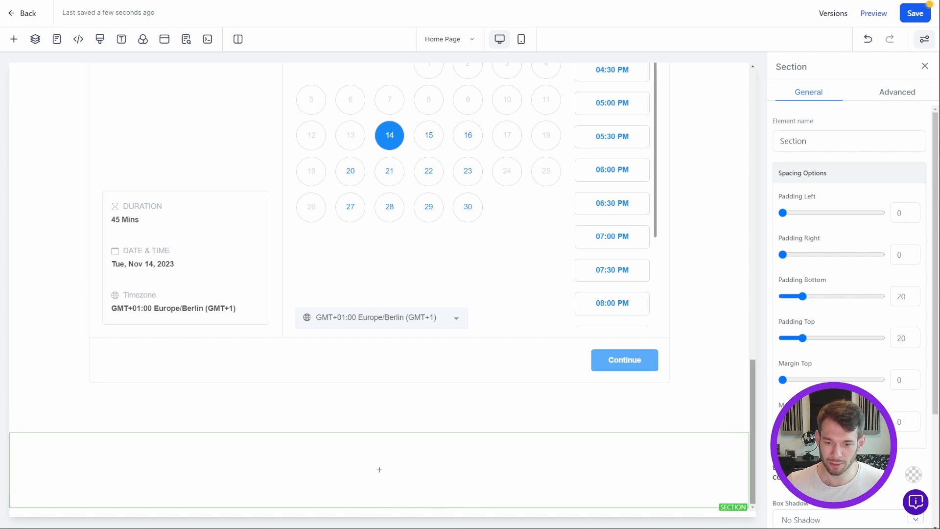
scroll(914, 475, "down", 4)
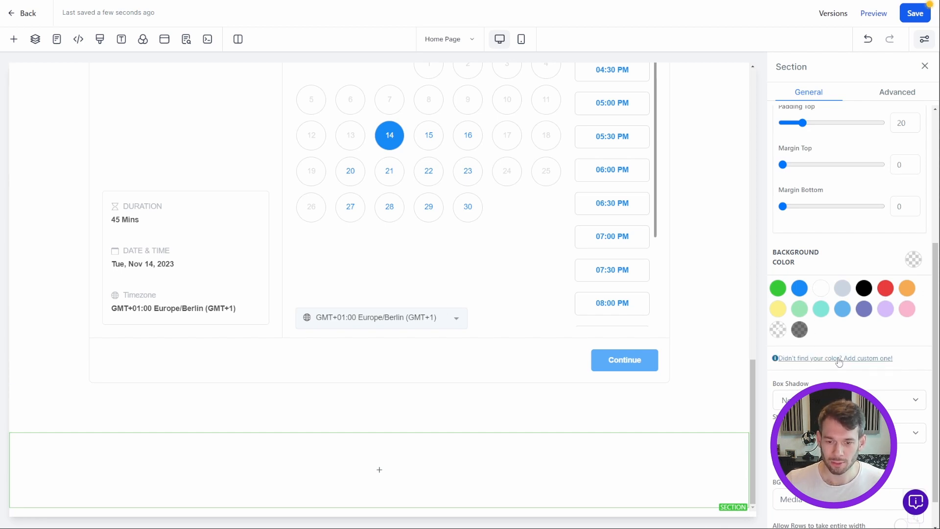
left_click(856, 361)
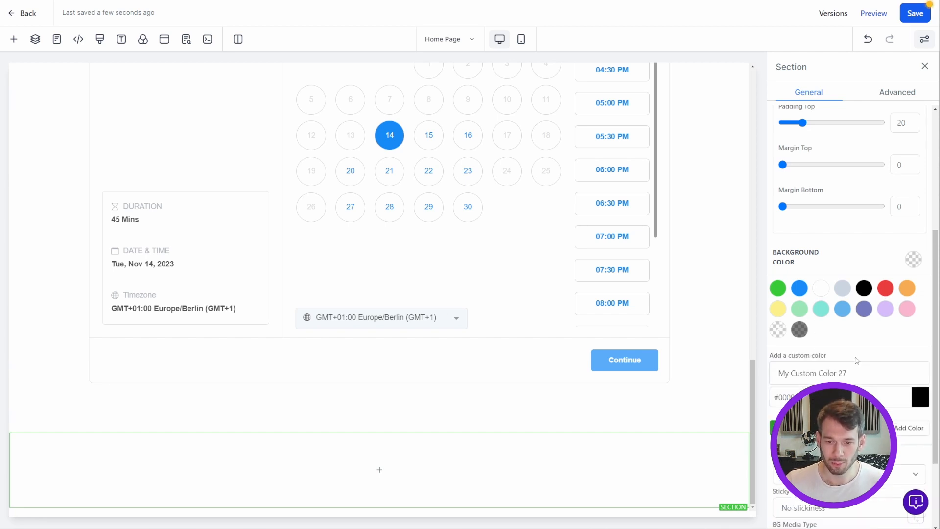
left_click(919, 401)
scroll(896, 342, "down", 3)
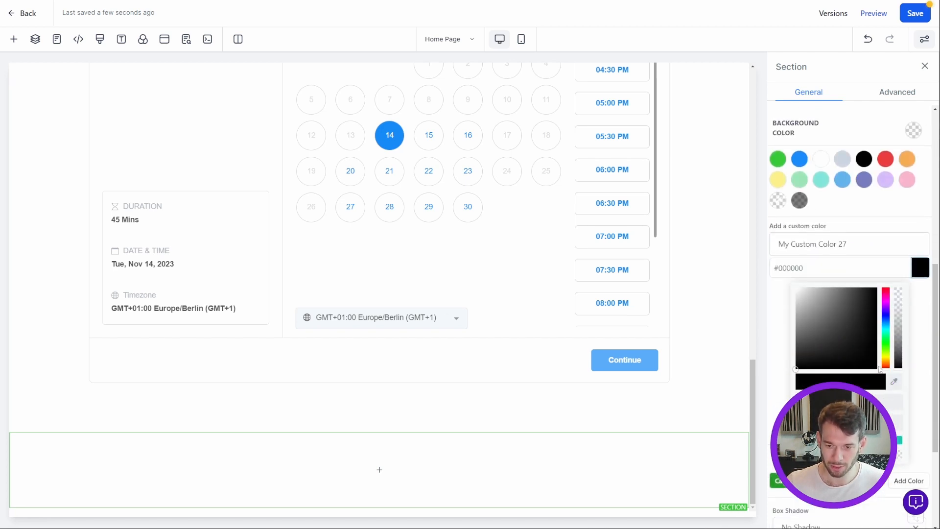
left_click(888, 316)
left_click_drag(874, 299, 877, 297)
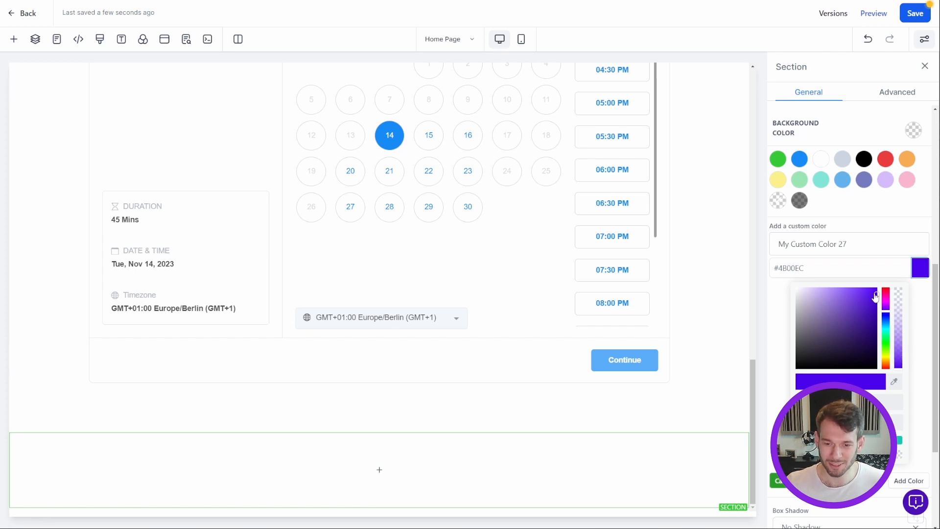
left_click_drag(876, 297, 878, 289)
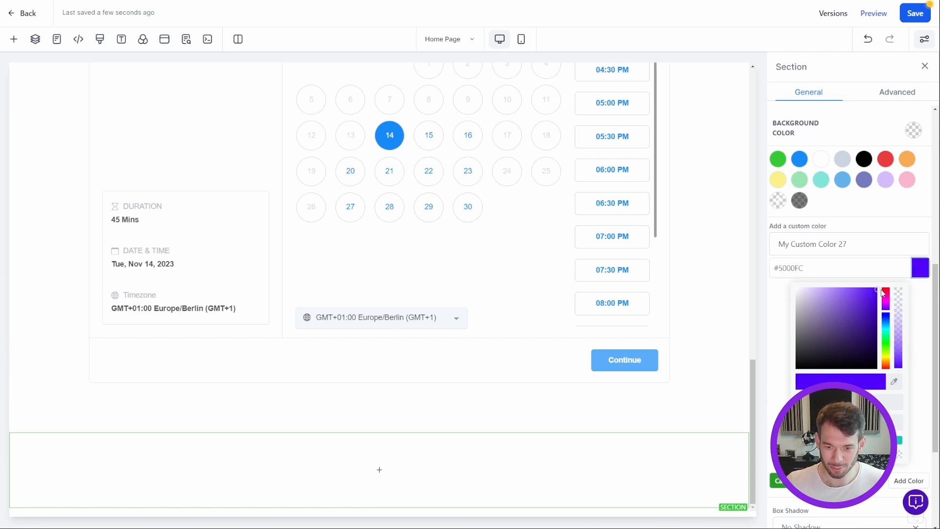
left_click(889, 310)
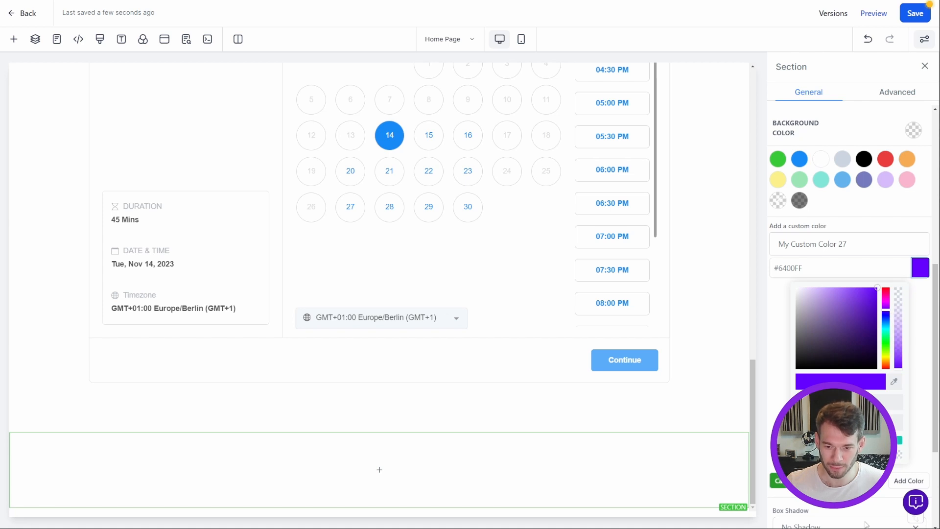
left_click(899, 482)
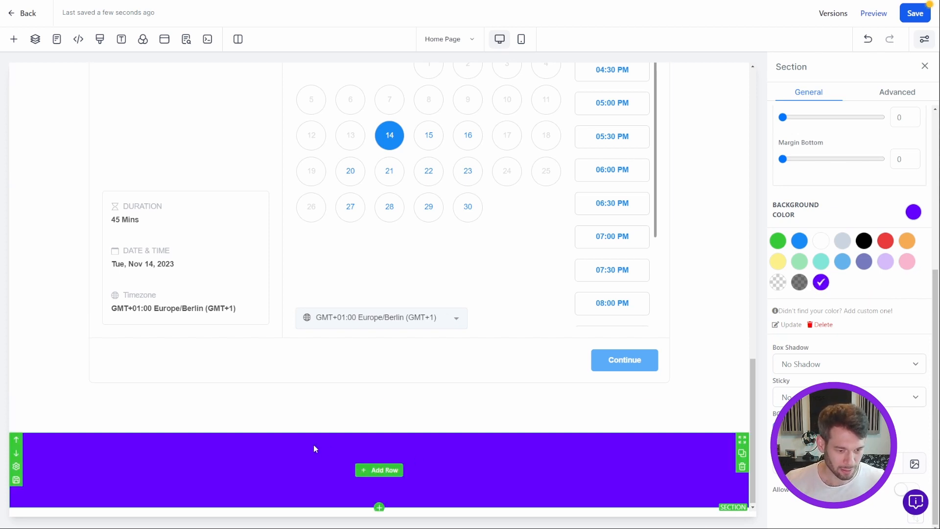
- Place a 2 Column row in the purple footer section and insert a Paragraph element in its first column
left_click(388, 471)
left_click_drag(234, 142, 379, 479)
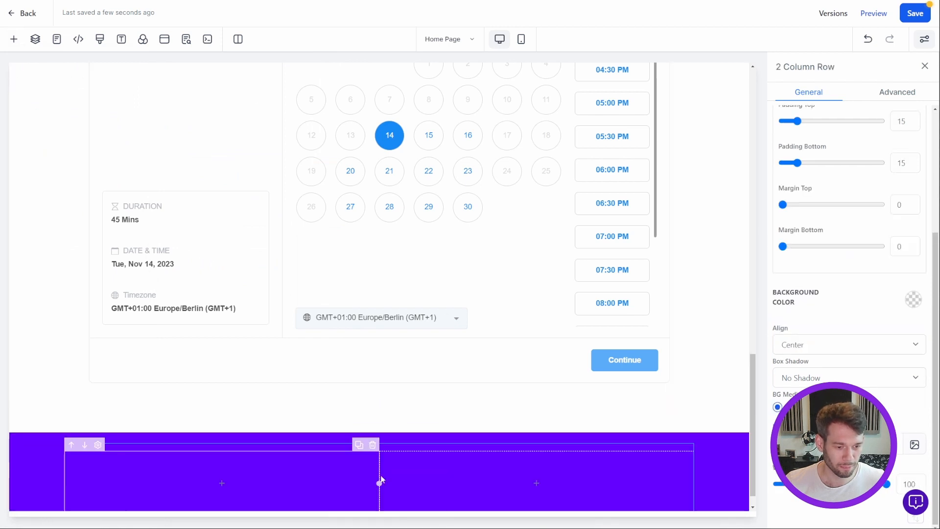
left_click(230, 459)
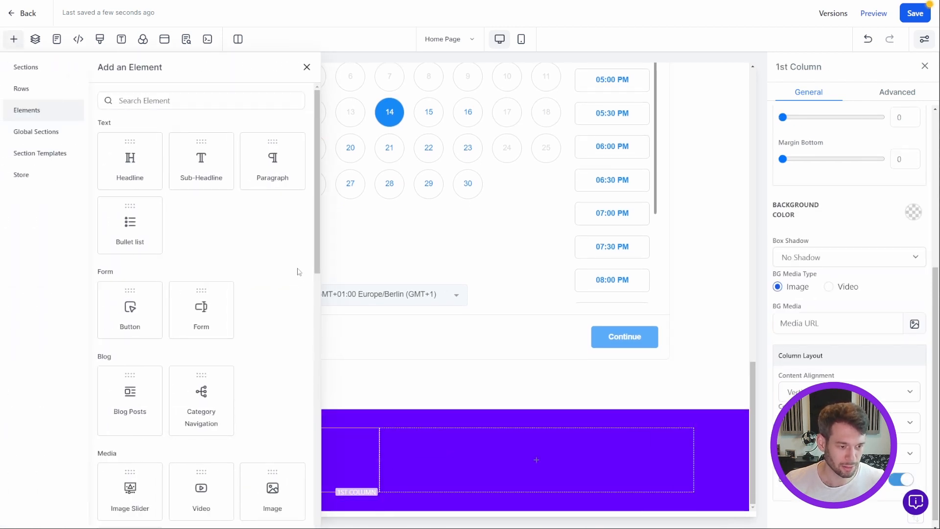
scroll(293, 272, "down", 10)
scroll(275, 274, "up", 8)
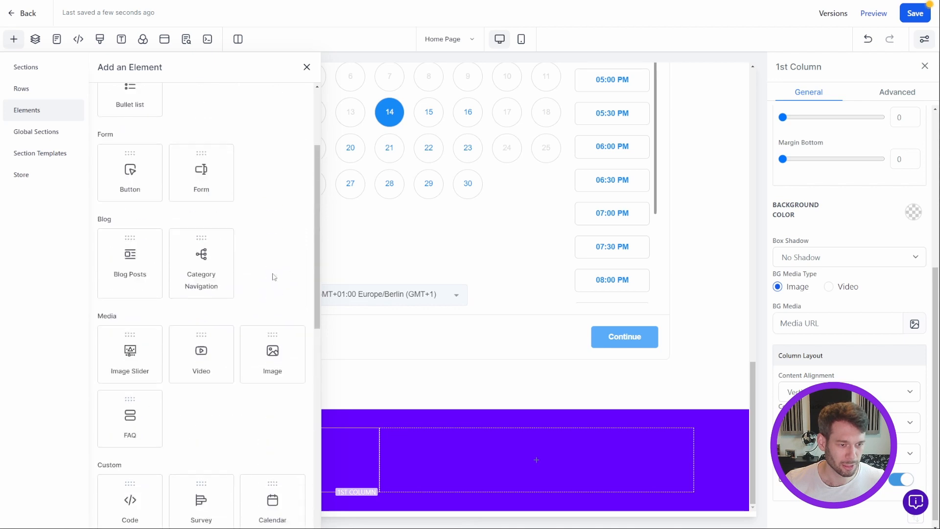
scroll(272, 277, "up", 5)
left_click(268, 165)
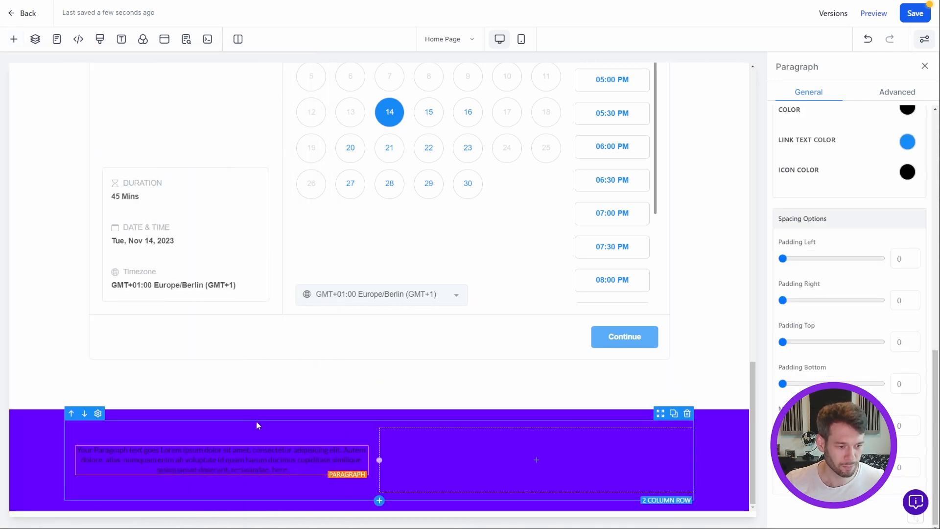
- Insert a Social Icons element in the footer row's second column and delete the duplicate set of icons
left_click(536, 460)
scroll(265, 302, "down", 1)
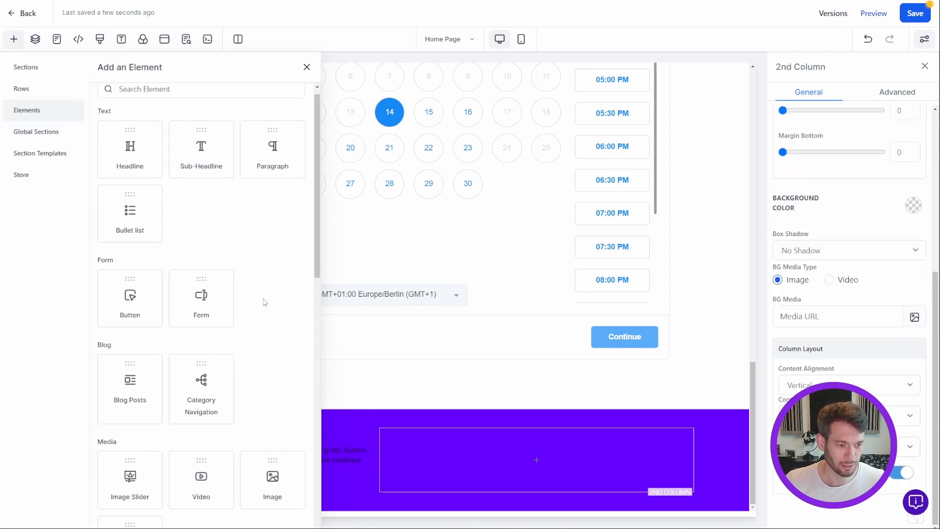
scroll(264, 303, "down", 8)
left_click(123, 397)
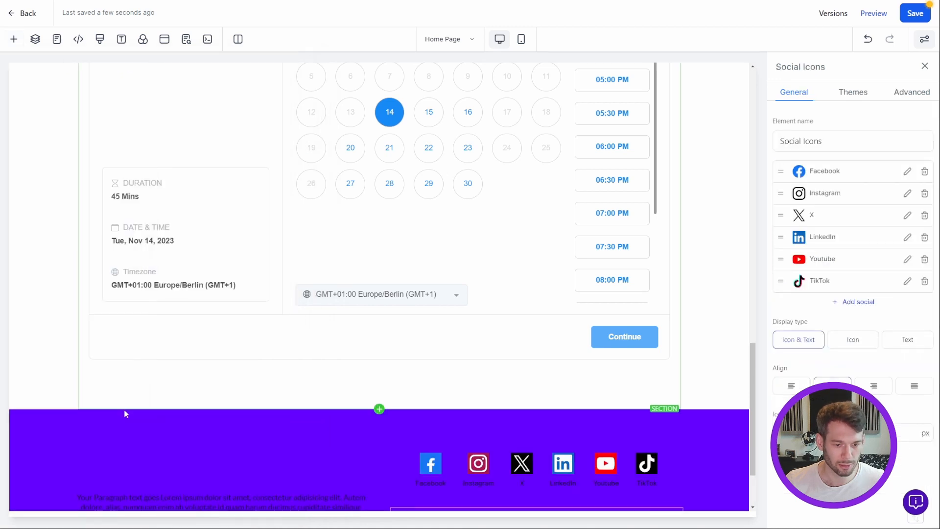
scroll(485, 463, "down", 2)
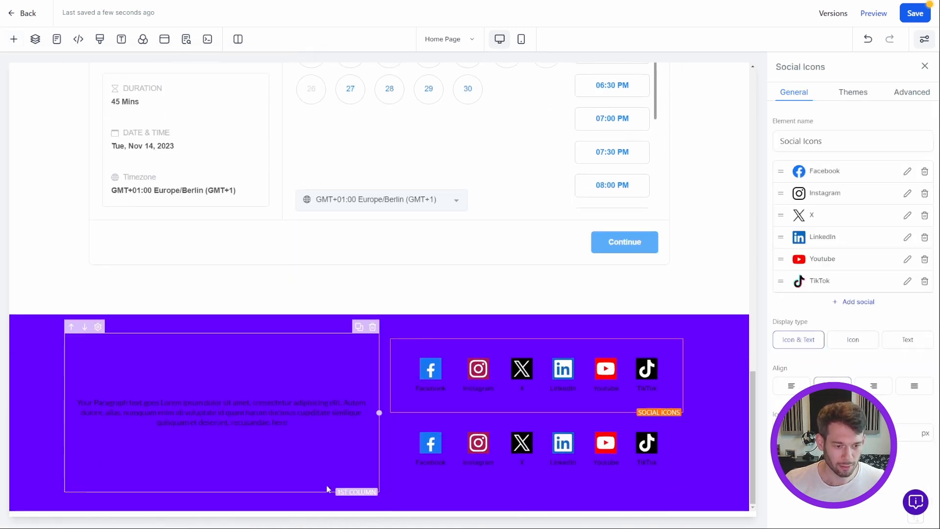
left_click(676, 408)
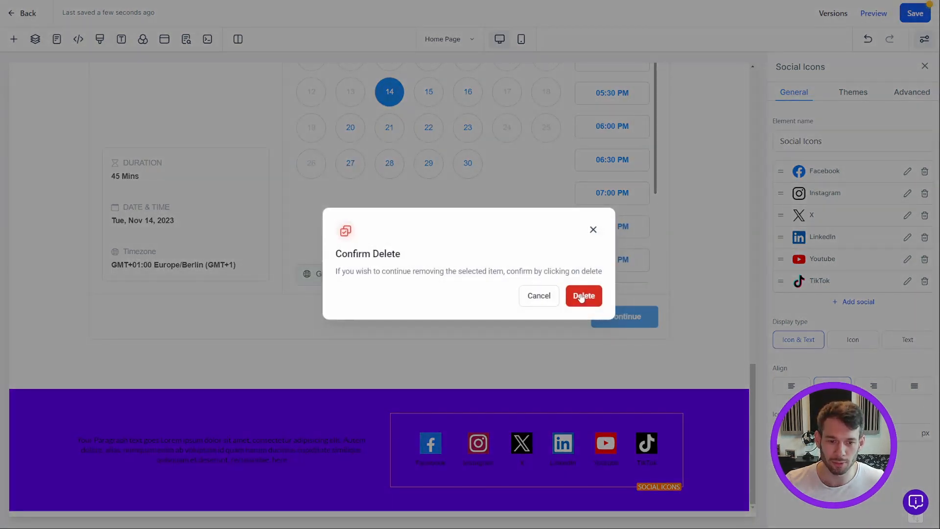
- Remove the X and Youtube entries from the footer's social icons
left_click(601, 293)
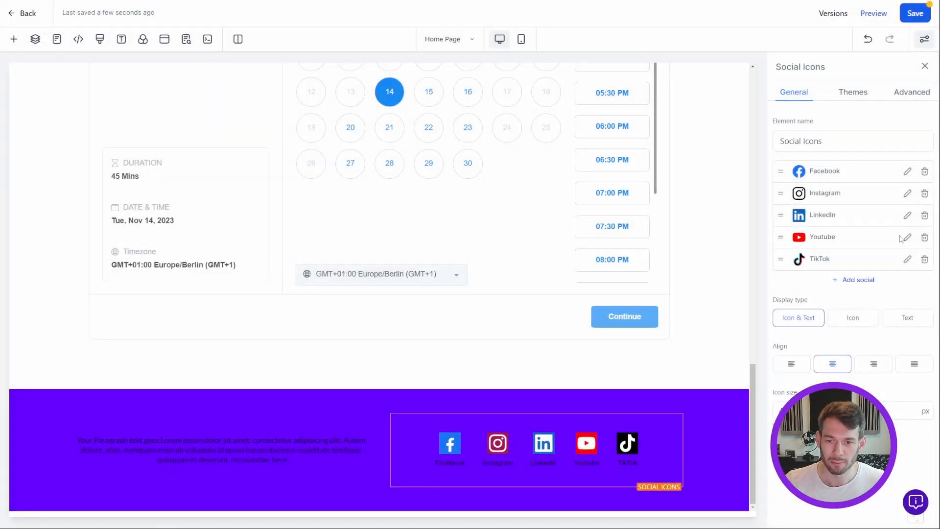
left_click(924, 238)
left_click(593, 296)
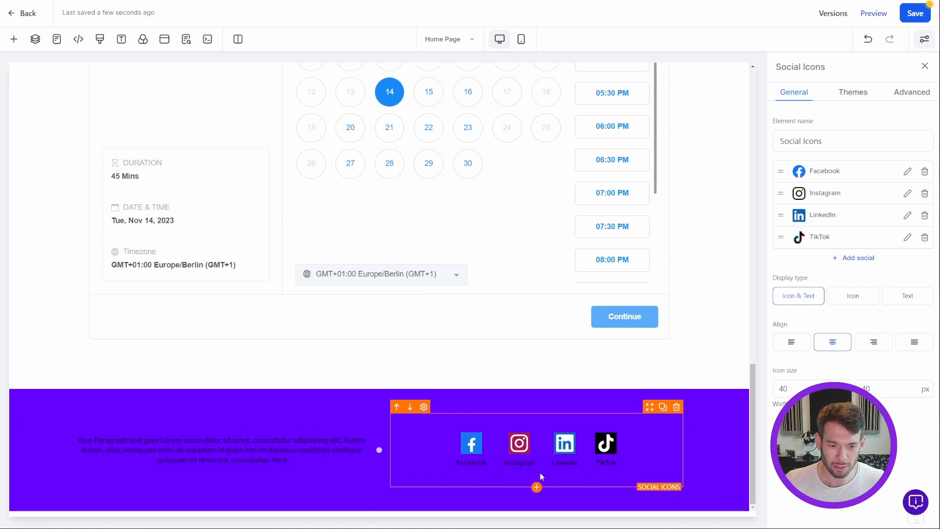
- Style the footer's social icons with the Icon display type, right alignment and the plain white icon theme
left_click(858, 301)
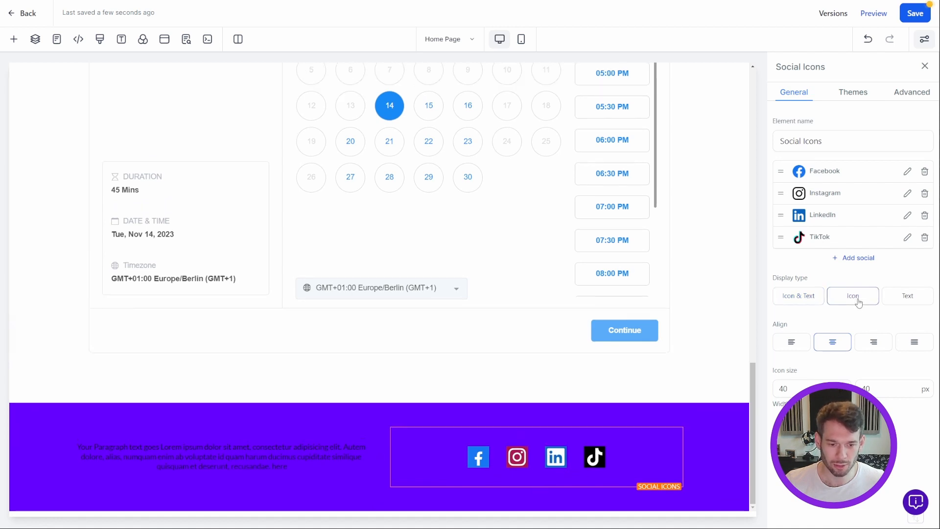
left_click(874, 344)
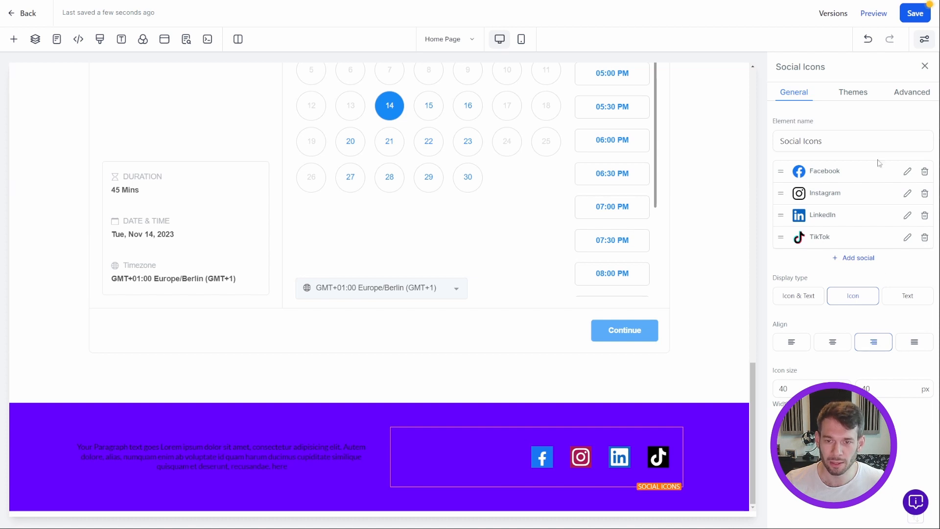
left_click(864, 98)
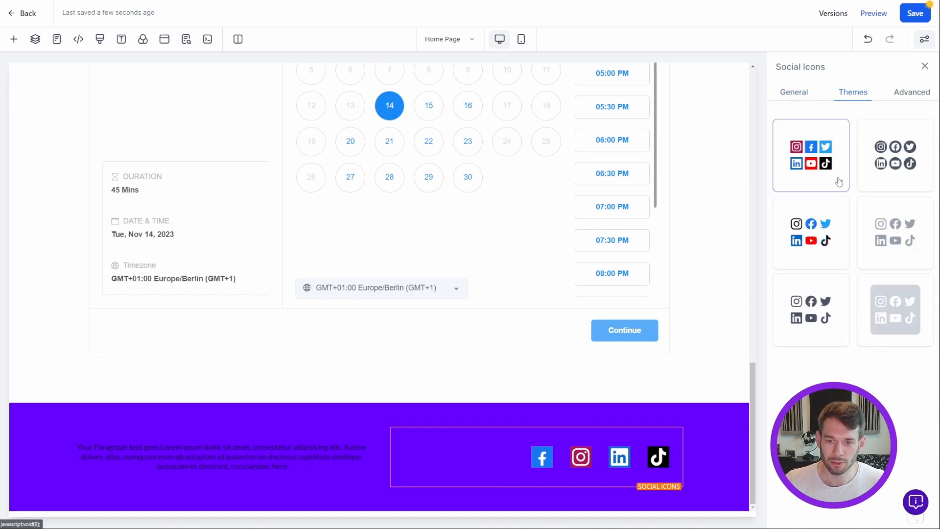
left_click(889, 317)
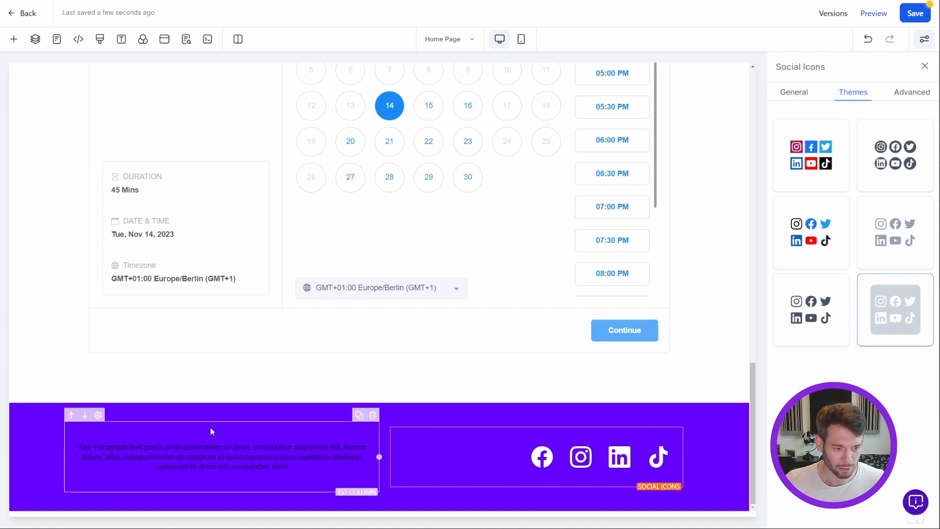
left_click(914, 94)
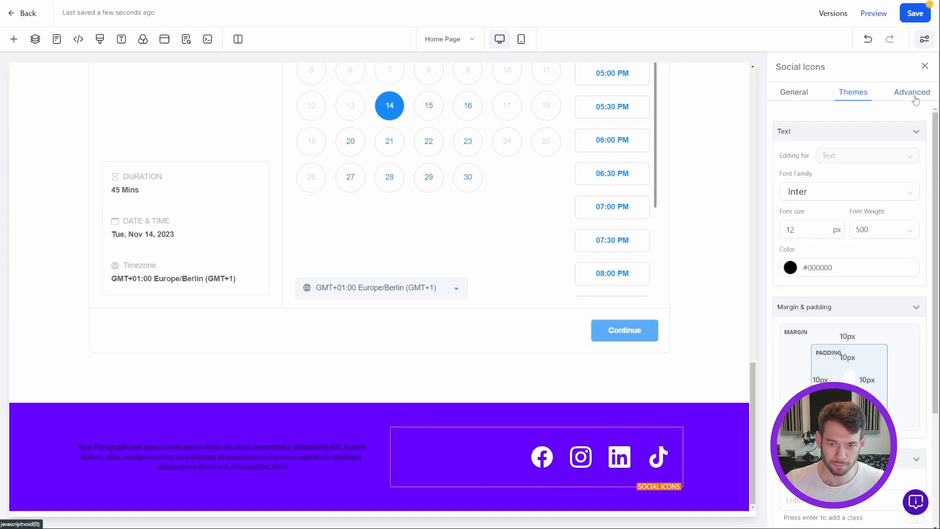
left_click(795, 93)
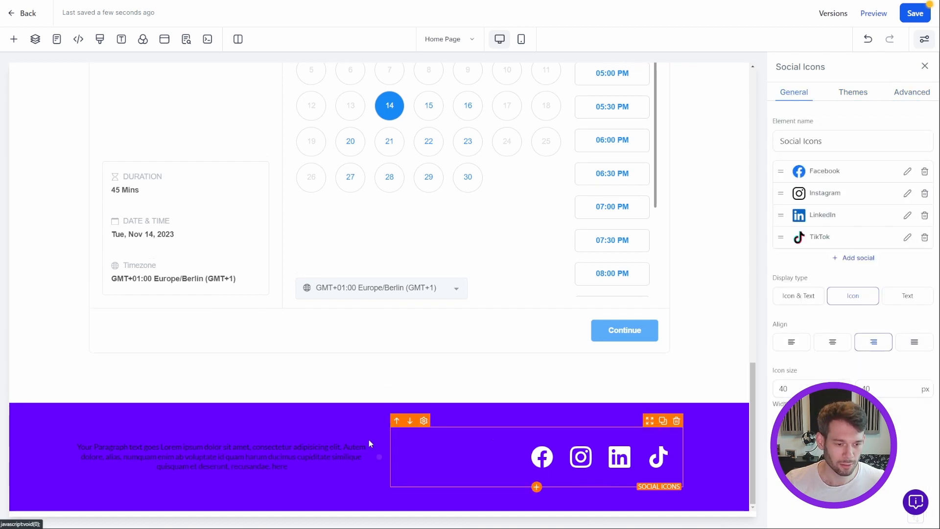
- Set the text color of the footer's placeholder paragraph to white
left_click(269, 446)
triple_click(269, 446)
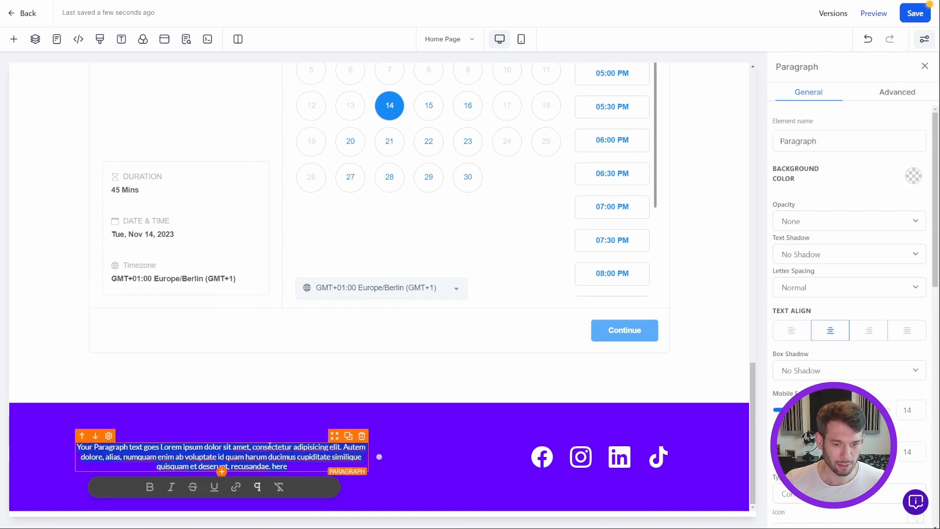
scroll(904, 192, "down", 7)
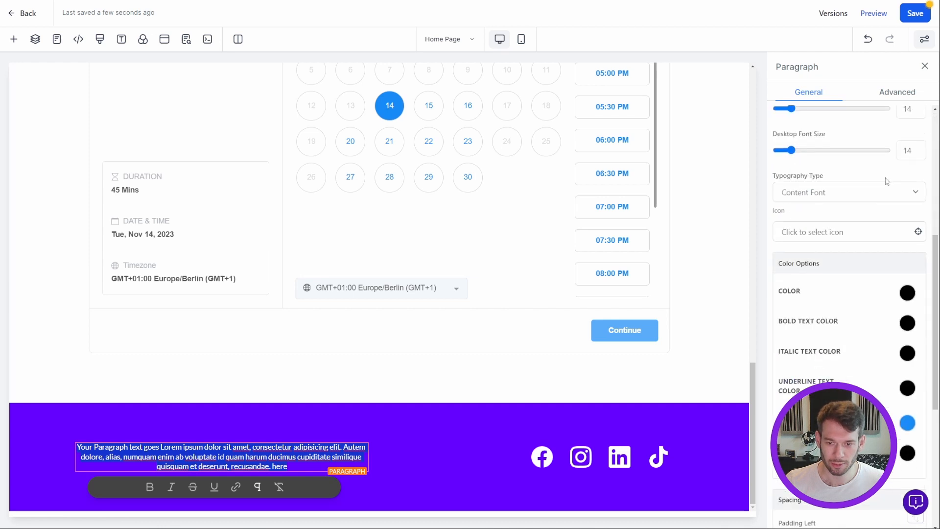
left_click(907, 292)
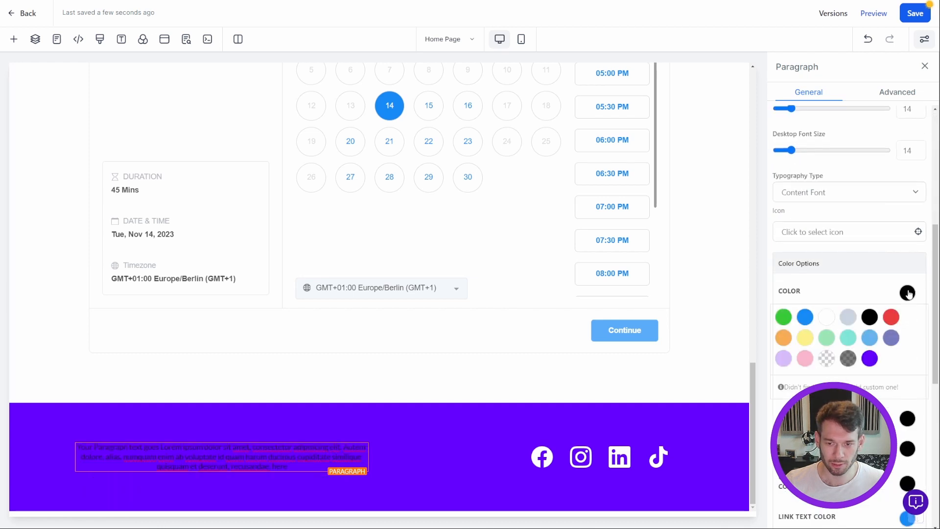
left_click(828, 318)
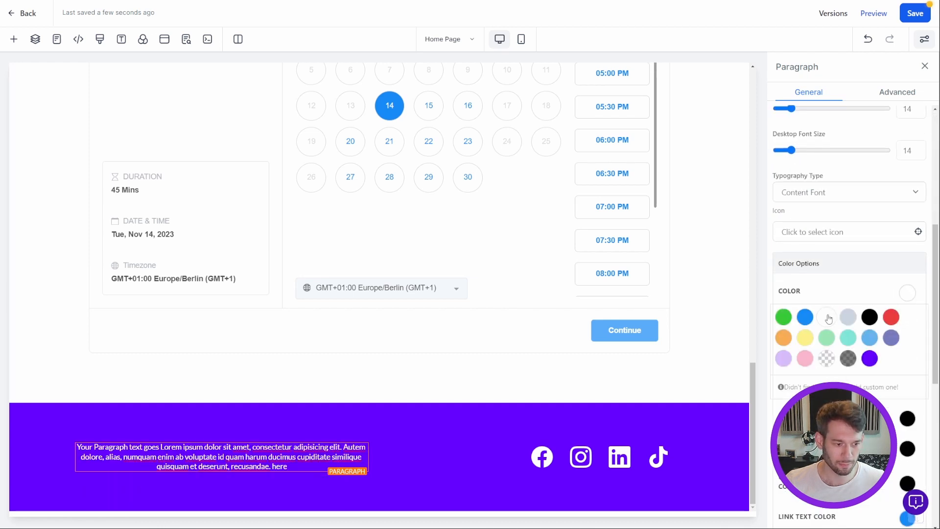
- Replace the footer paragraph's placeholder text with "My Business Name" and align it left
triple_click(215, 460)
type("M")
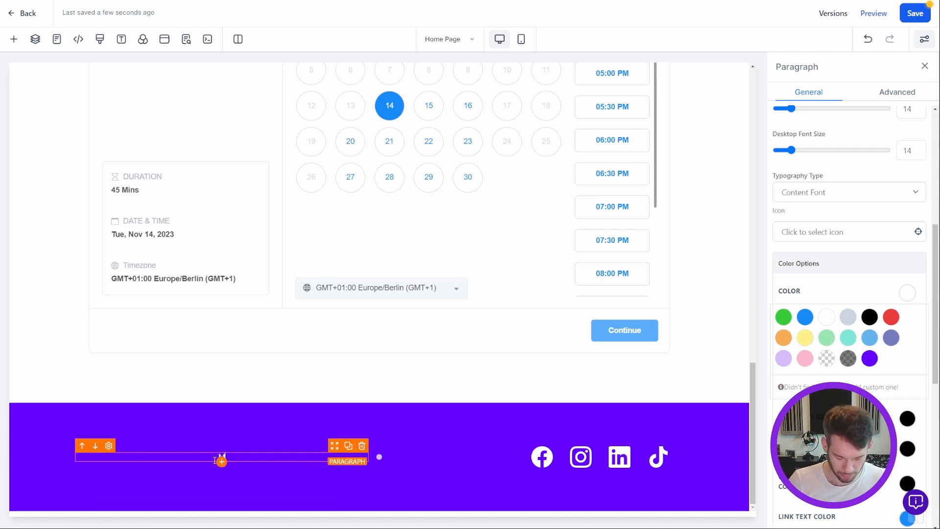
type("y Business Name")
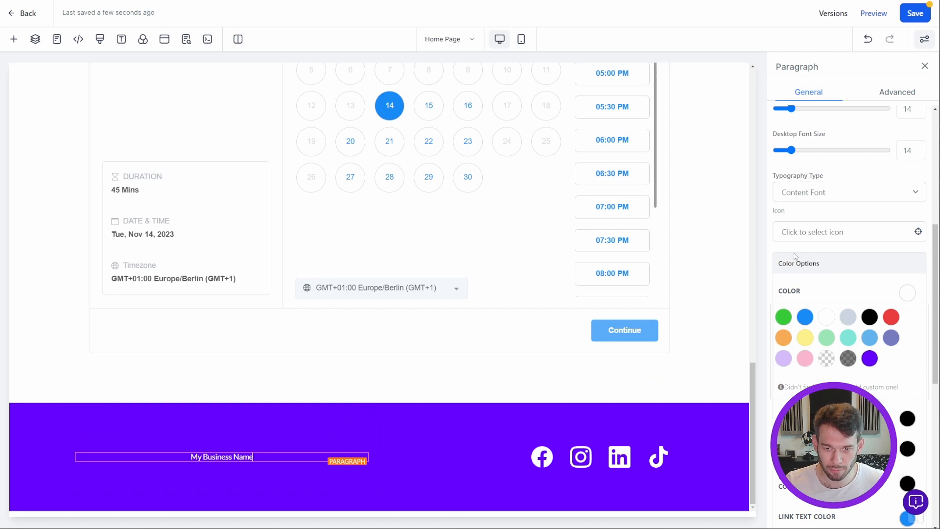
scroll(870, 263, "down", 8)
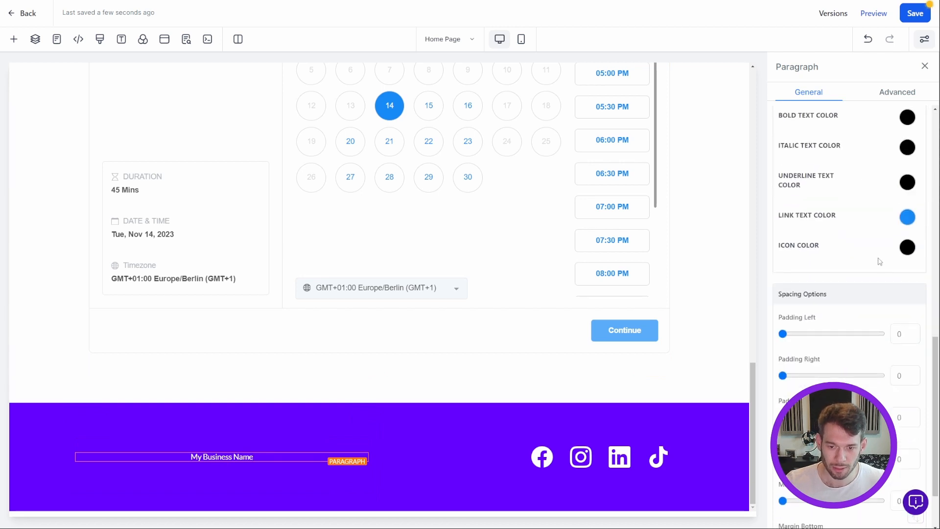
scroll(870, 263, "up", 7)
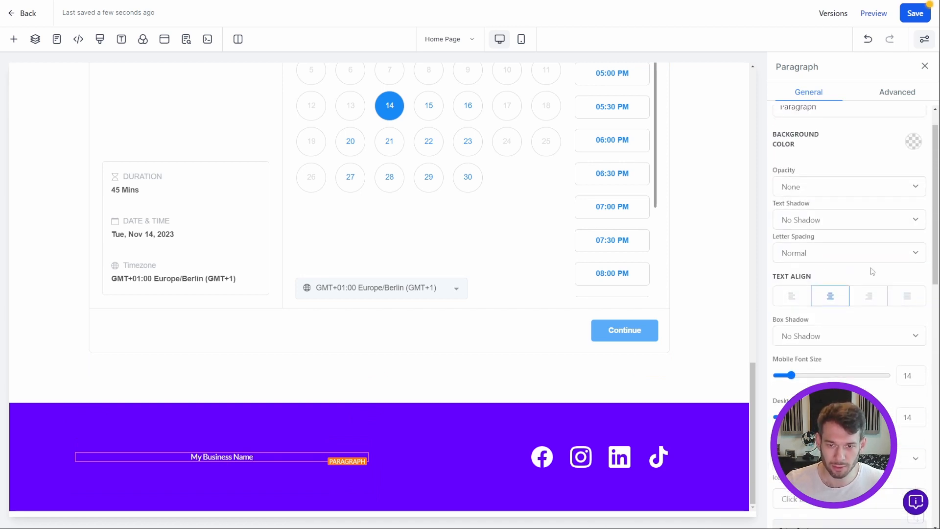
left_click(792, 298)
- Add the lines "Terms" and "Privacy Policy" below the business name in the footer paragraph
left_click(166, 456)
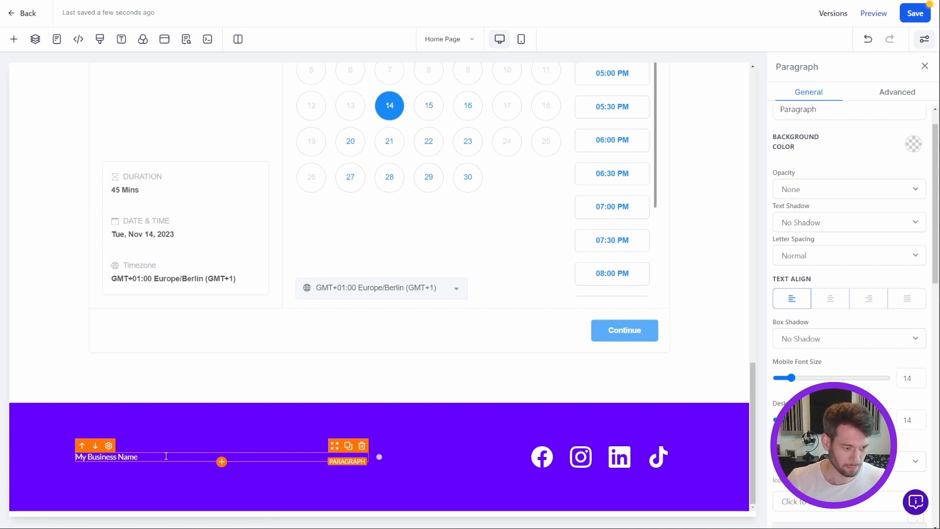
key("Return")
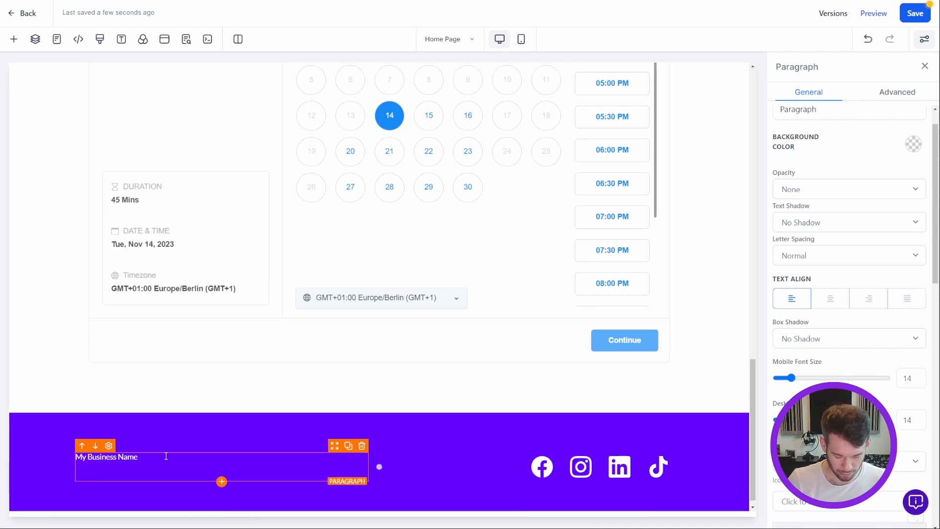
type("Temrsrs")
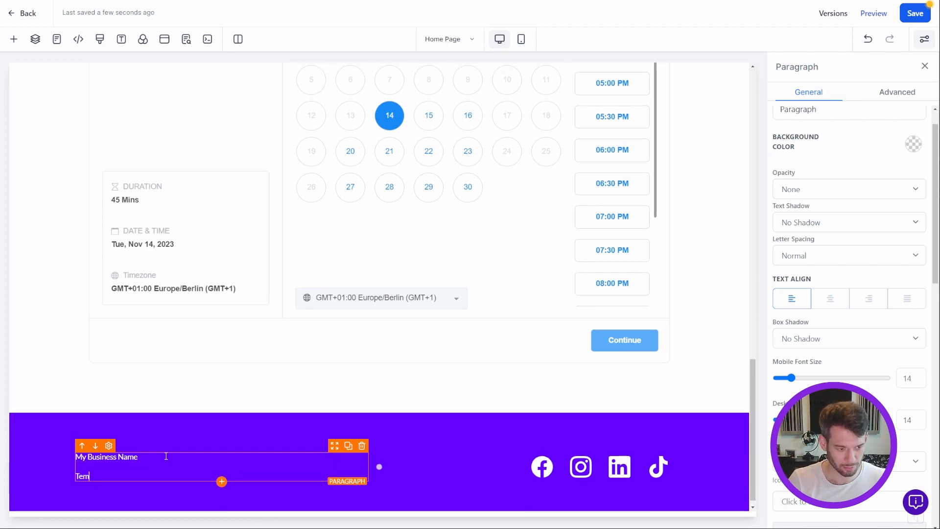
key("Return")
type("Pri")
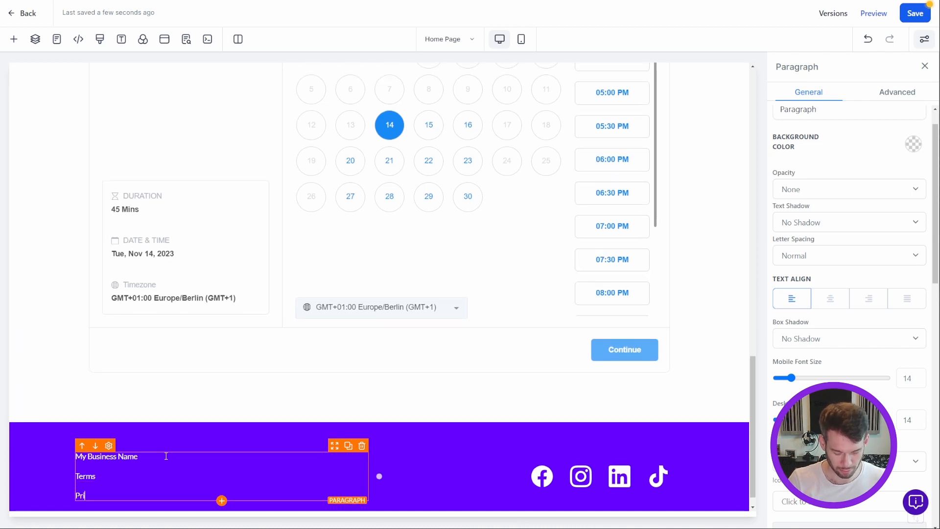
type("vacy Policy")
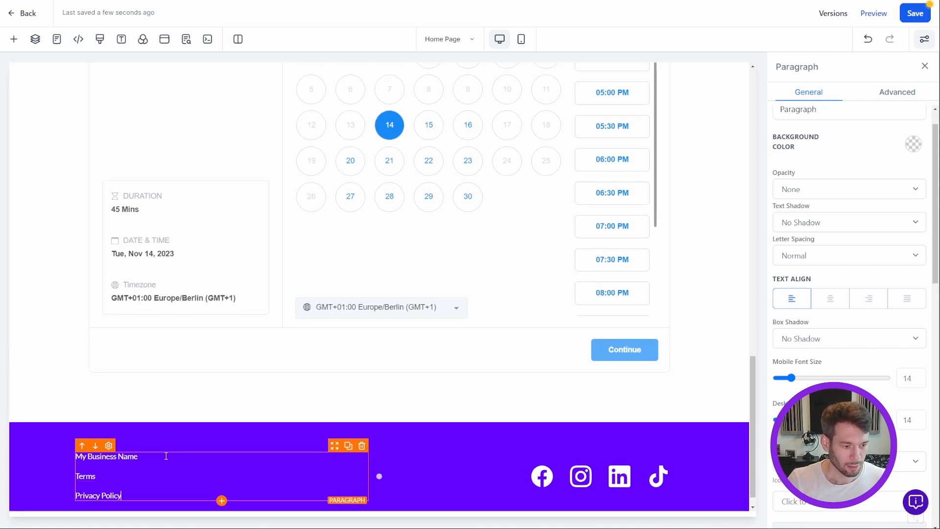
scroll(187, 431, "down", 1)
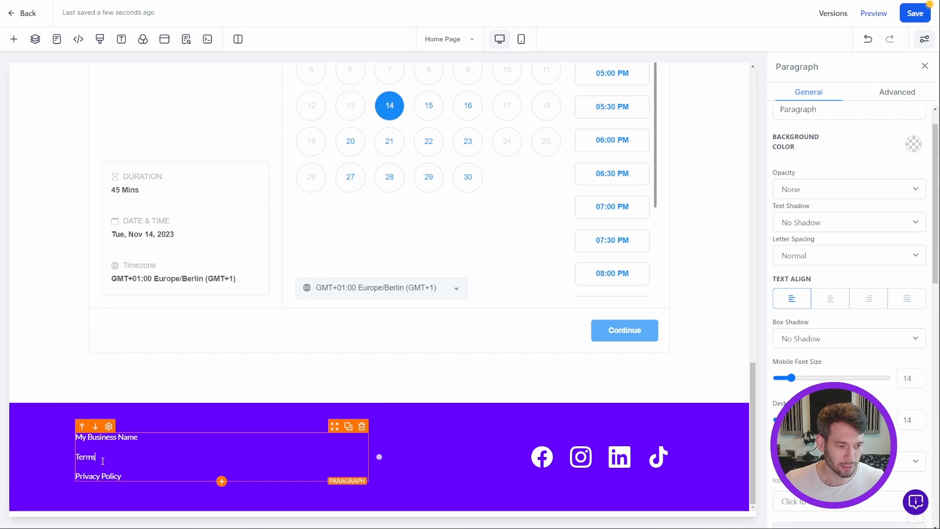
left_click_drag(103, 462, 80, 456)
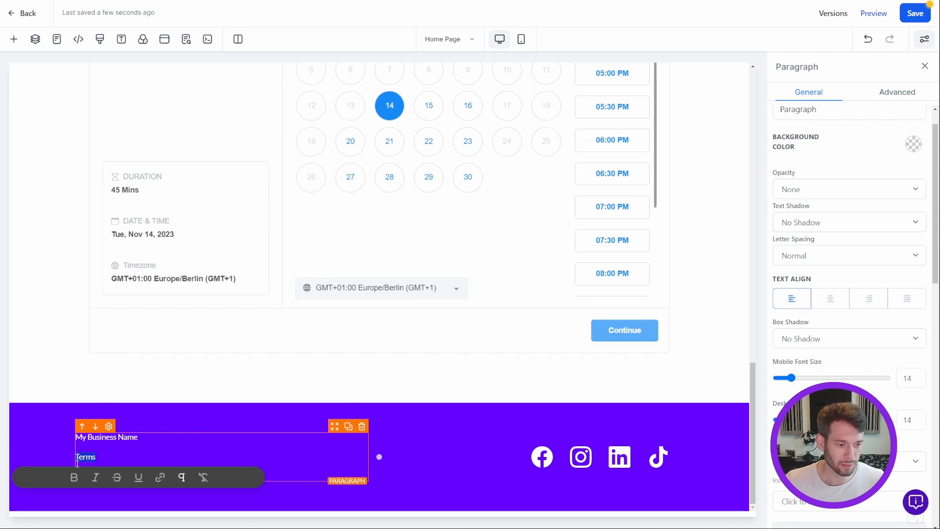
left_click(160, 479)
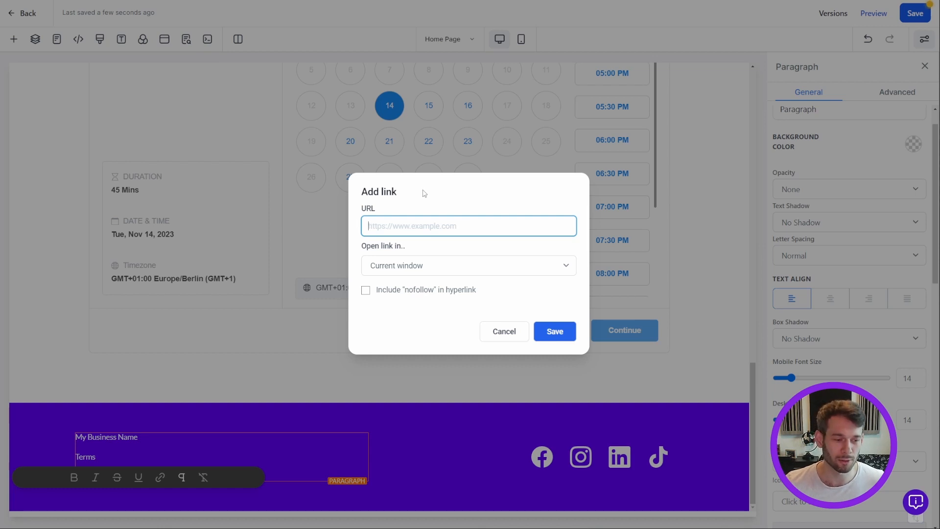
left_click(495, 338)
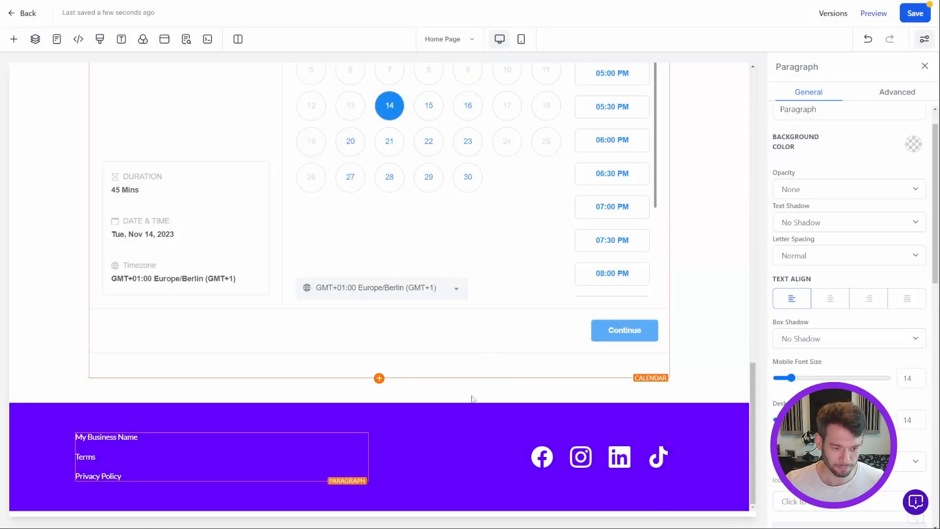
left_click(455, 439)
- Save the page's navigation header section as an asset named "Header" in Global Sections
scroll(457, 438, "up", 15)
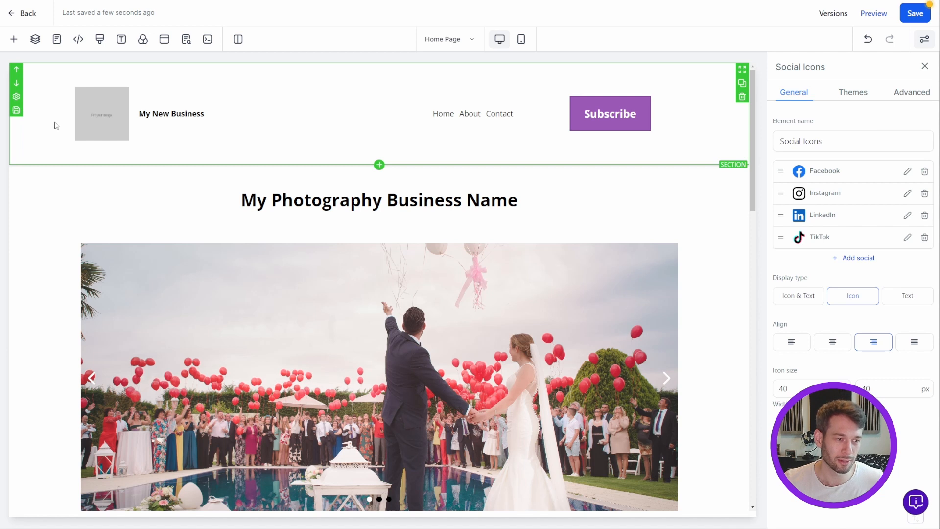
left_click(16, 111)
left_click(437, 257)
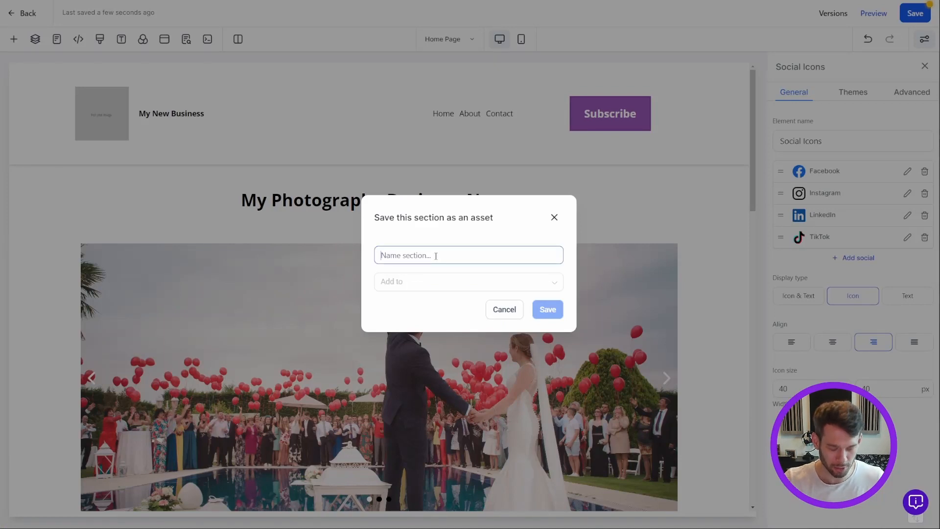
type("Header")
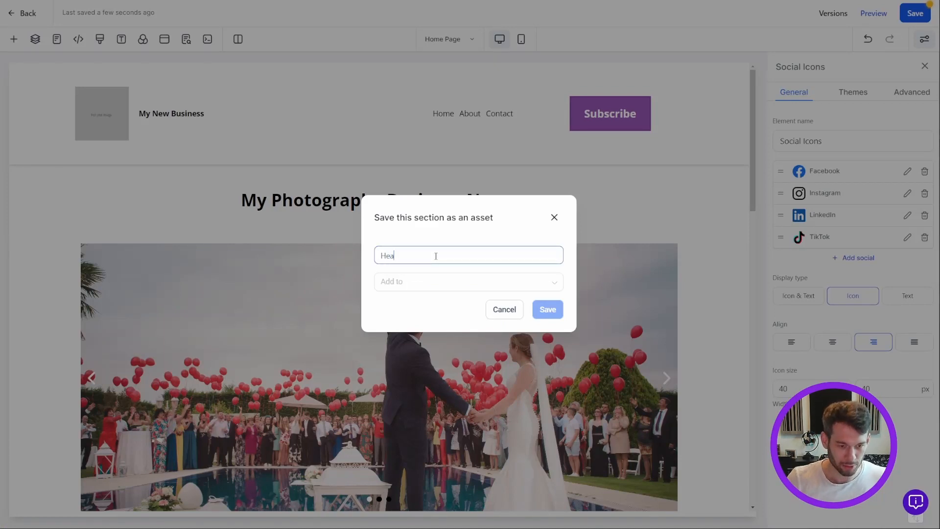
left_click(428, 292)
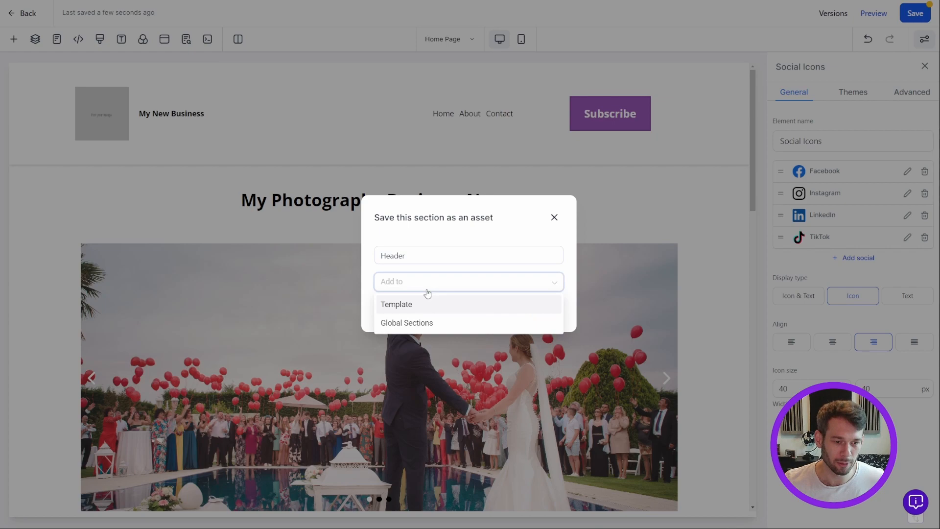
left_click(424, 324)
left_click(546, 308)
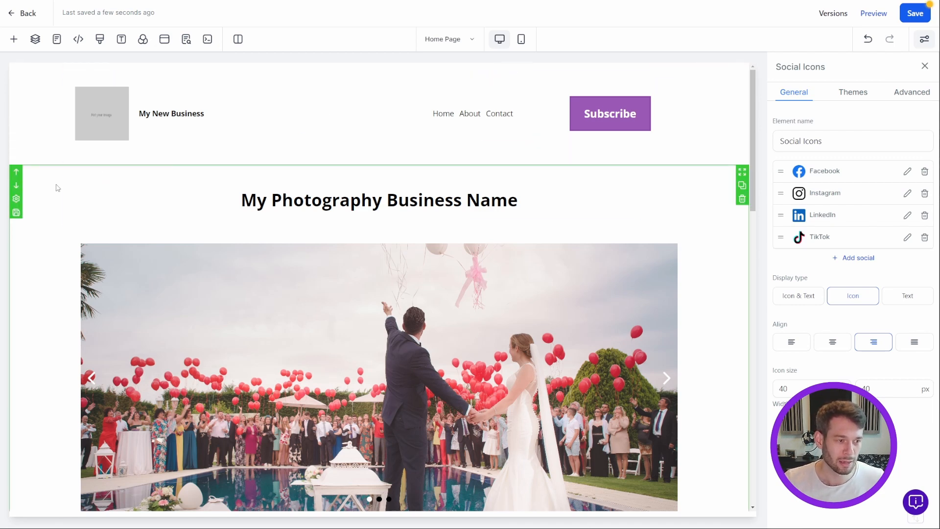
- Save the purple footer section as an asset named "Footer" in Global Sections
scroll(47, 176, "down", 12)
scroll(41, 155, "down", 5)
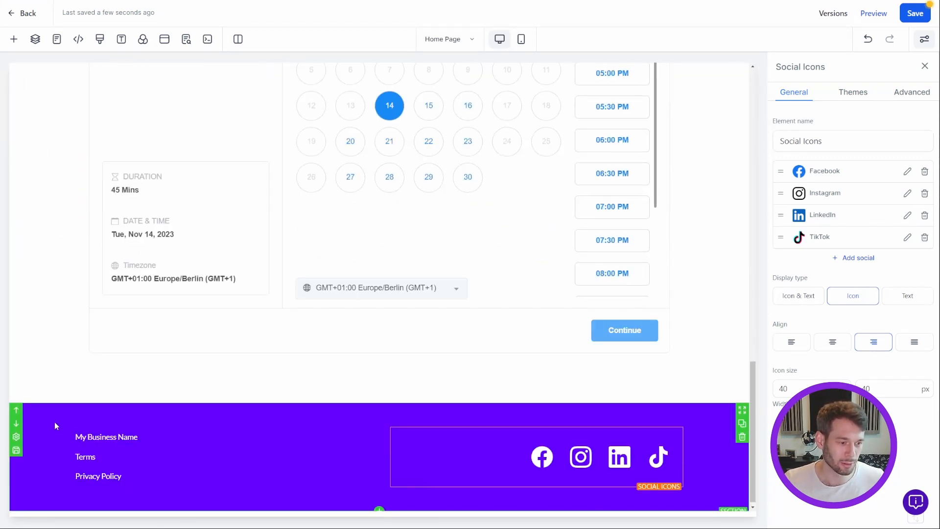
left_click(46, 433)
left_click(16, 451)
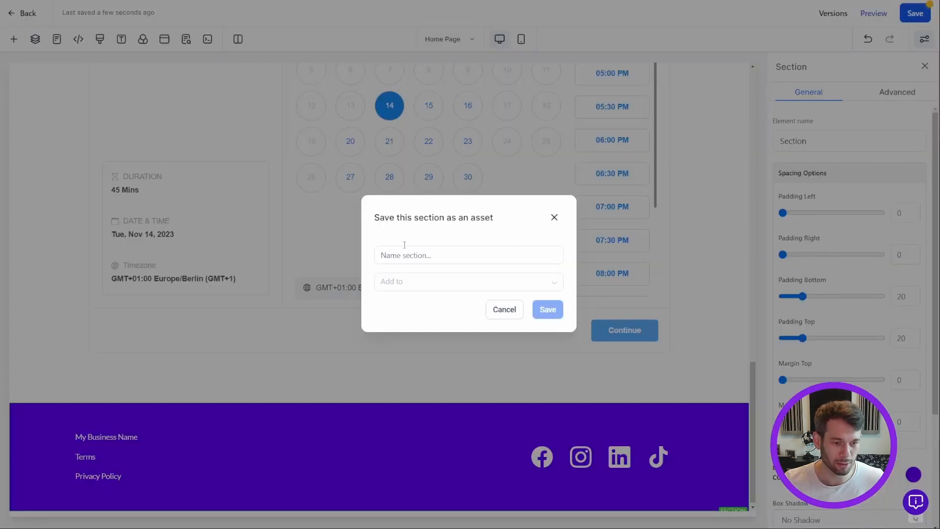
left_click(447, 255)
type("Footer")
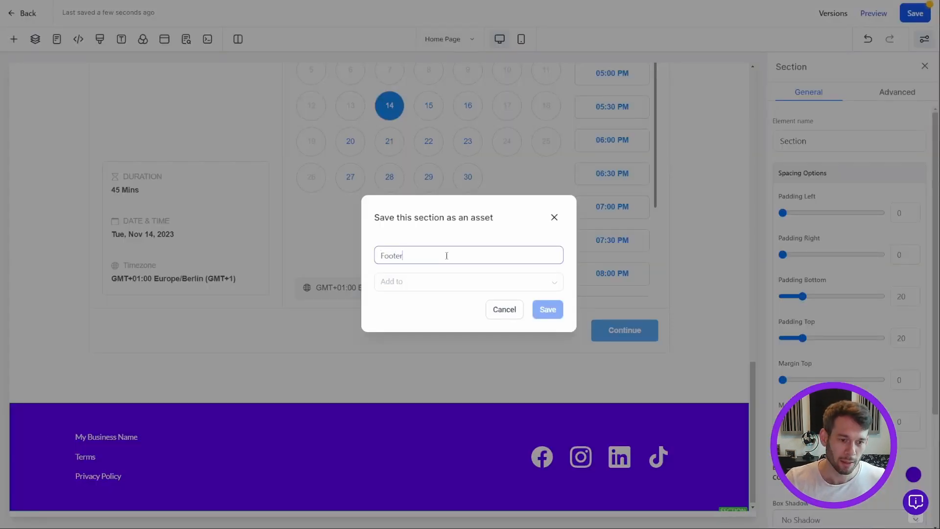
left_click(415, 284)
left_click(418, 323)
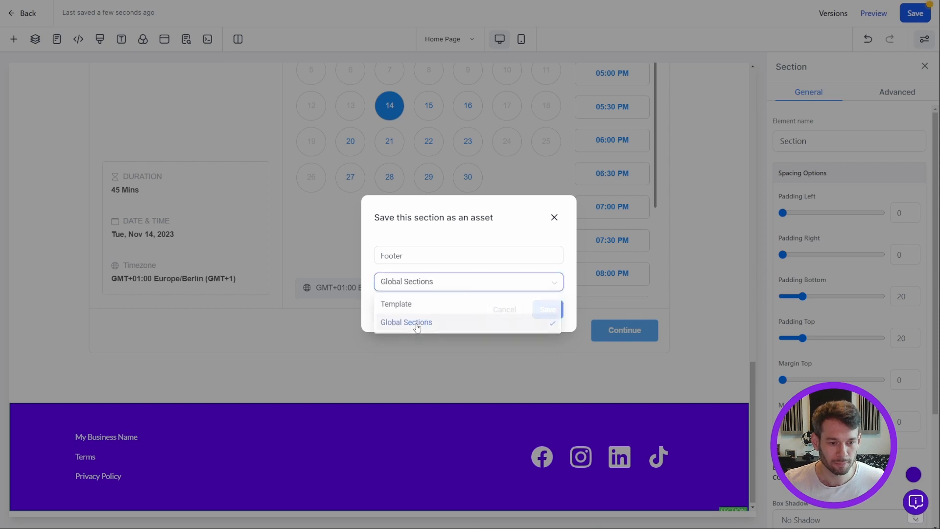
left_click(548, 310)
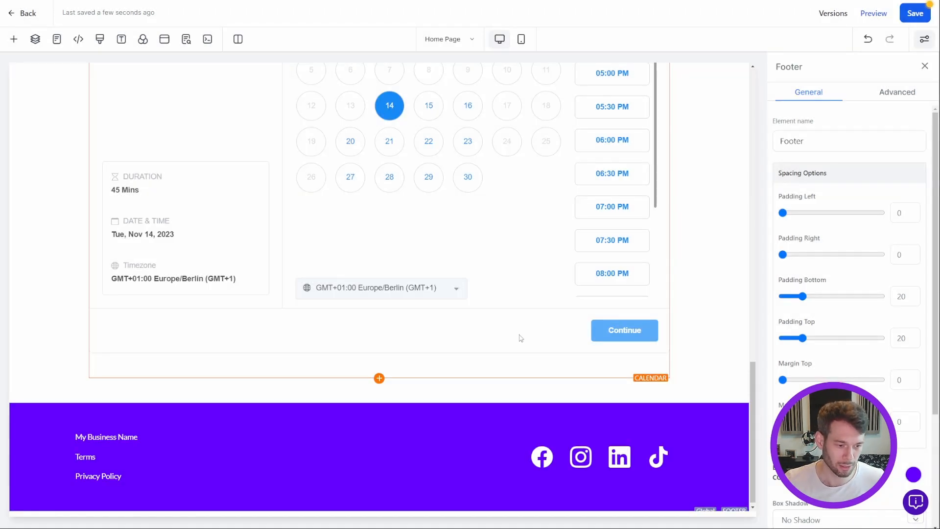
- Save the page and set its SEO meta title to "My New Site"
scroll(498, 415, "up", 20)
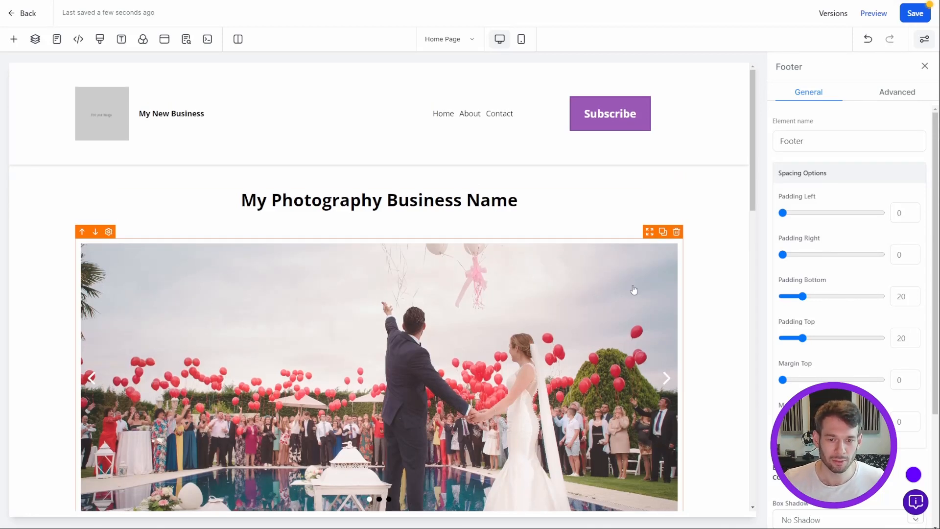
left_click(915, 19)
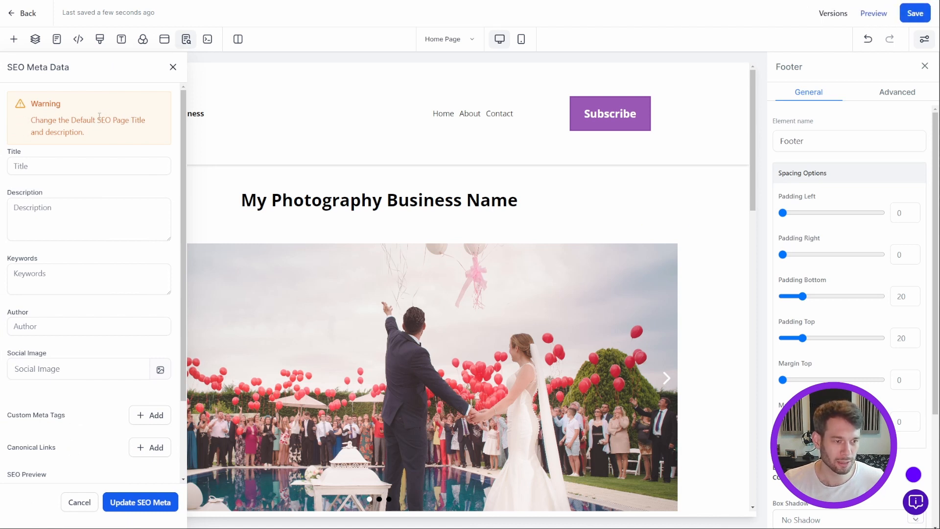
left_click_drag(97, 120, 145, 120)
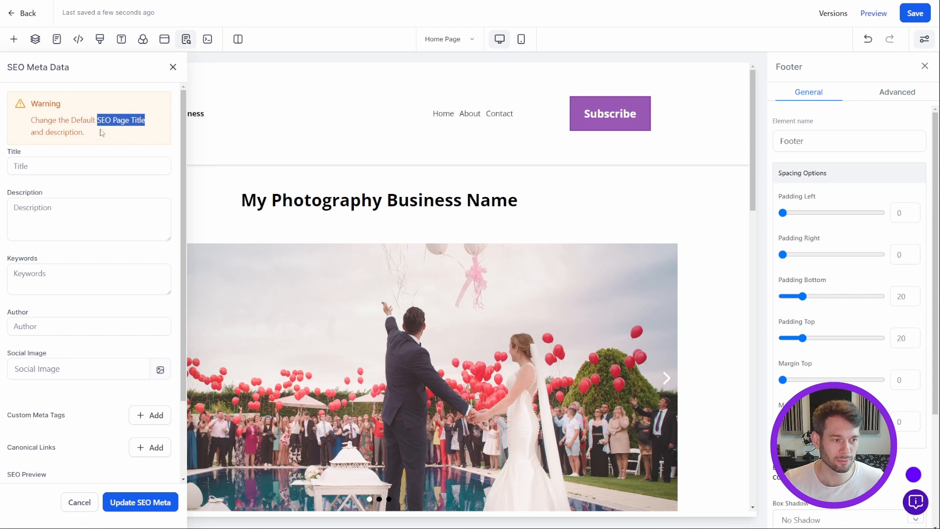
left_click(68, 167)
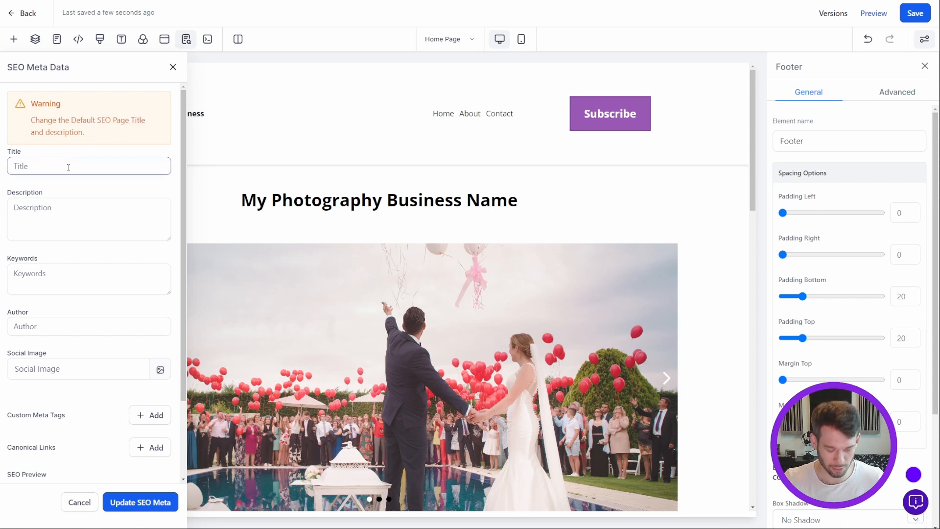
type("My N")
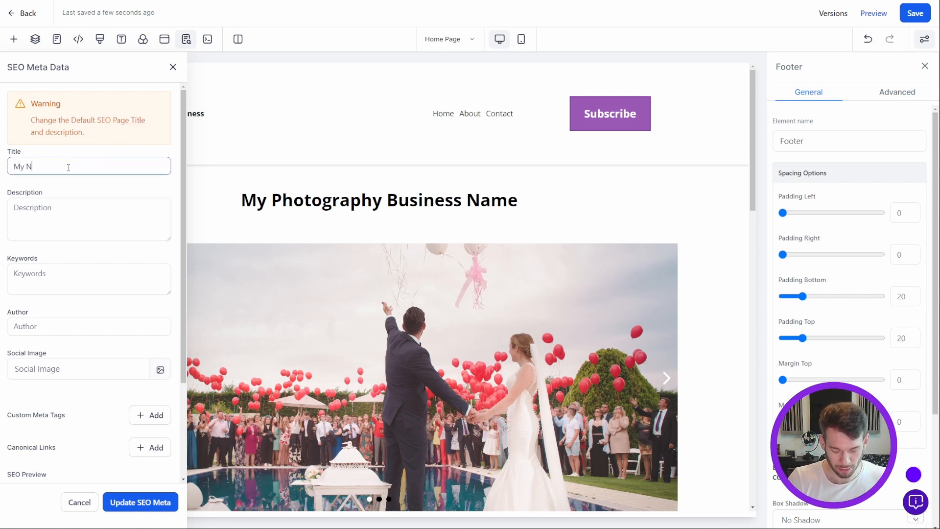
type("ew Site")
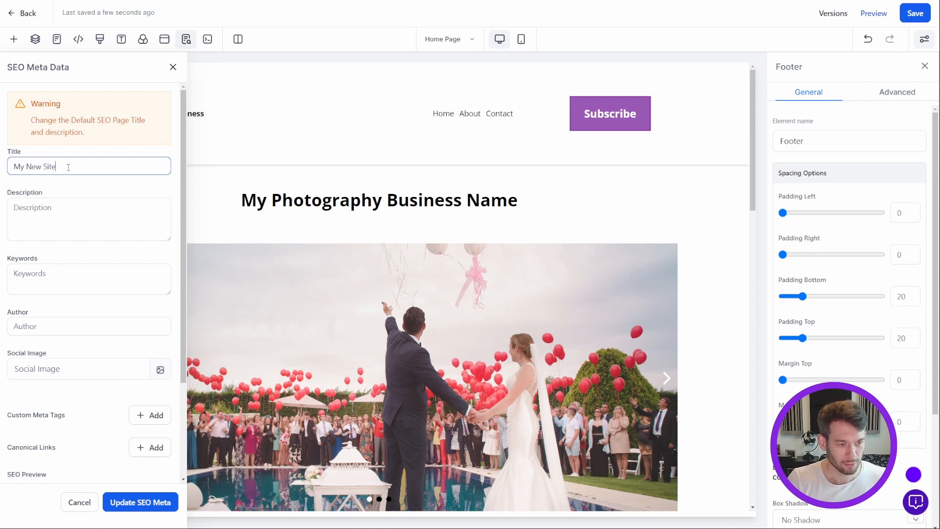
- Fill in the SEO meta description with "This is my business description"
left_click(69, 219)
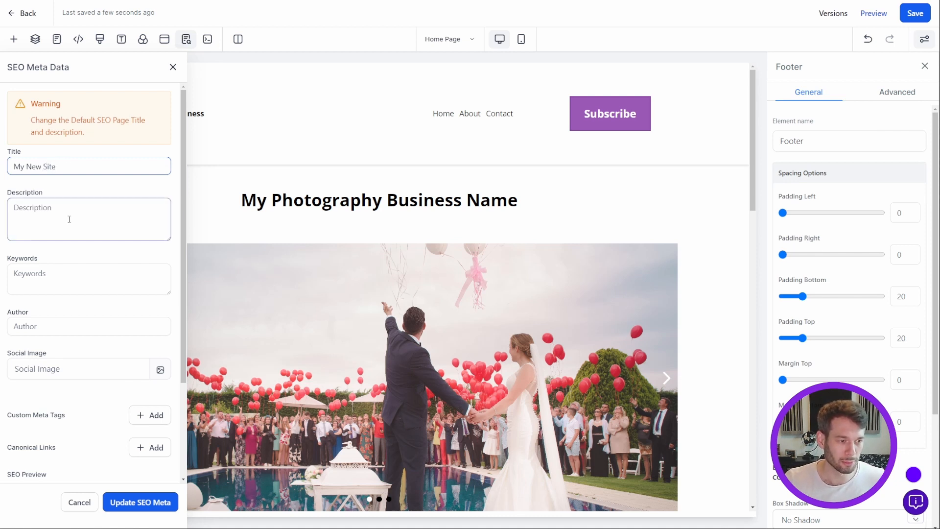
left_click(69, 218)
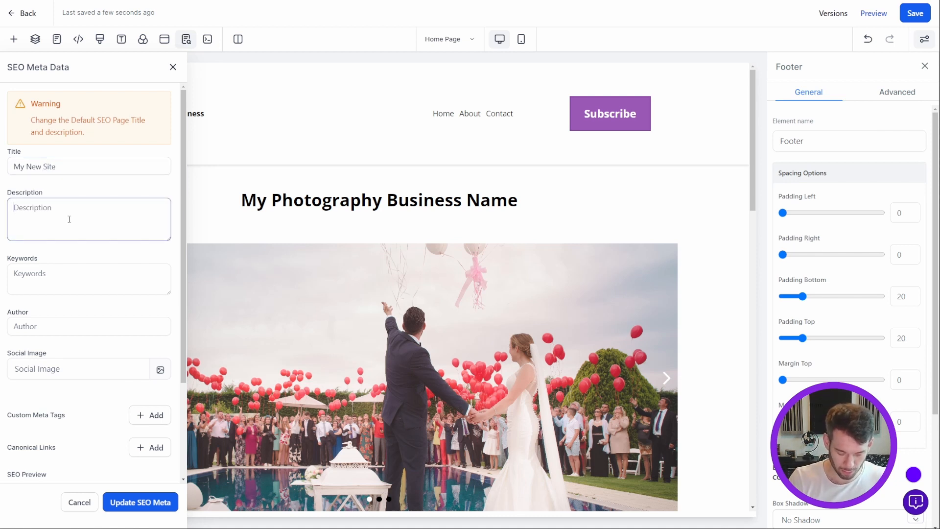
type("This is my ")
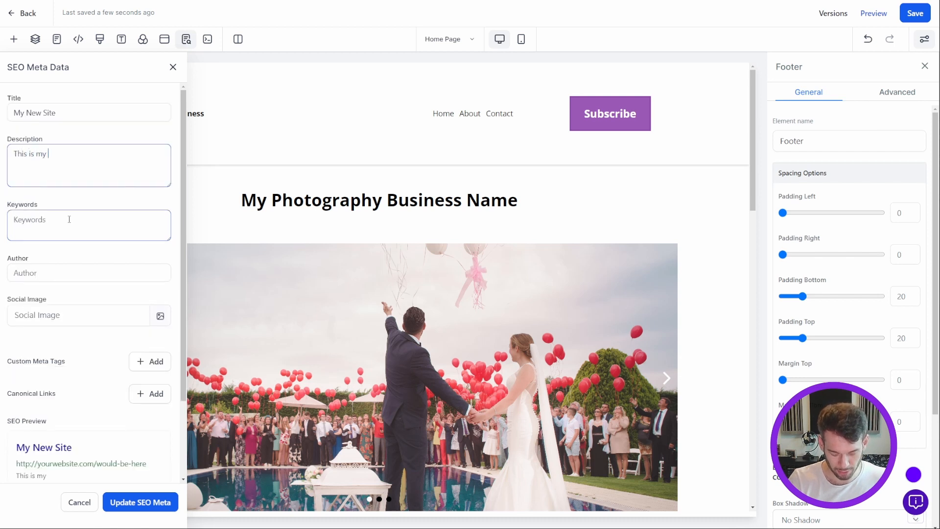
type("business description")
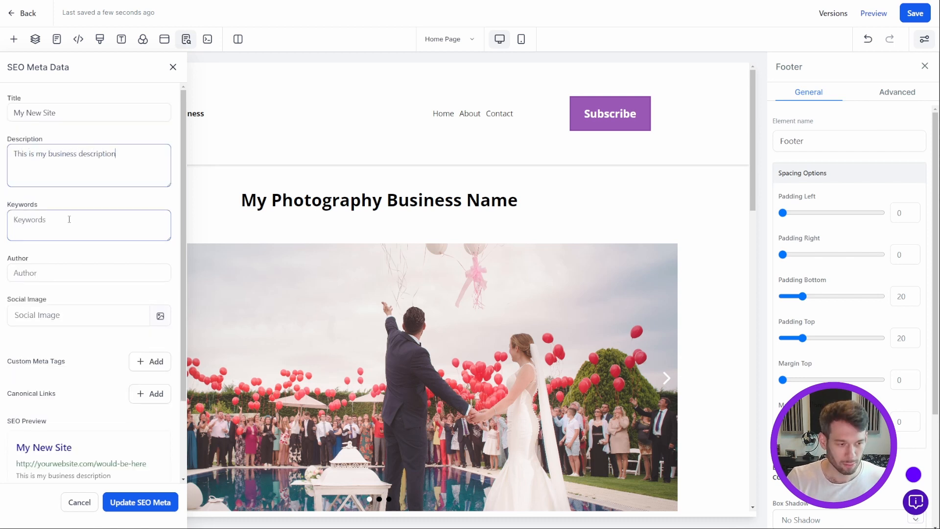
- Enter the SEO keywords "photography, wedding" and update the page's SEO meta data
left_click(70, 219)
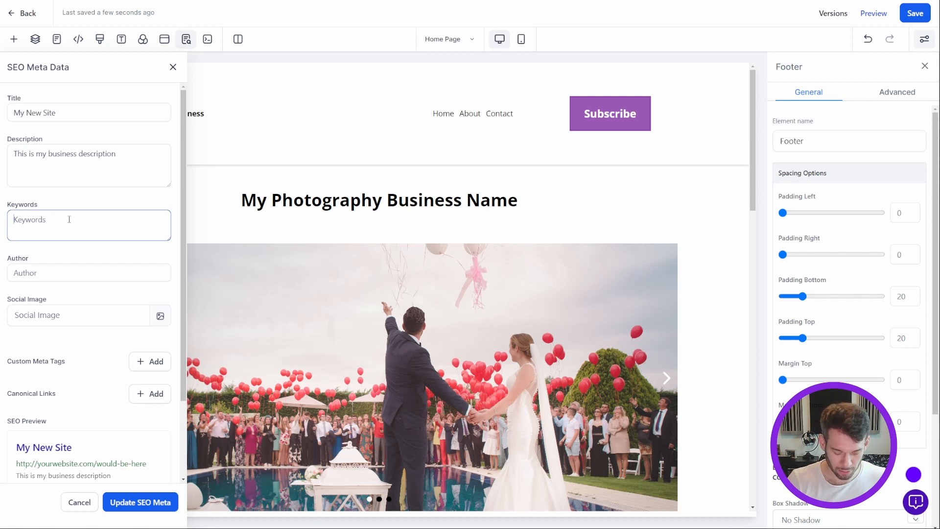
type("phto")
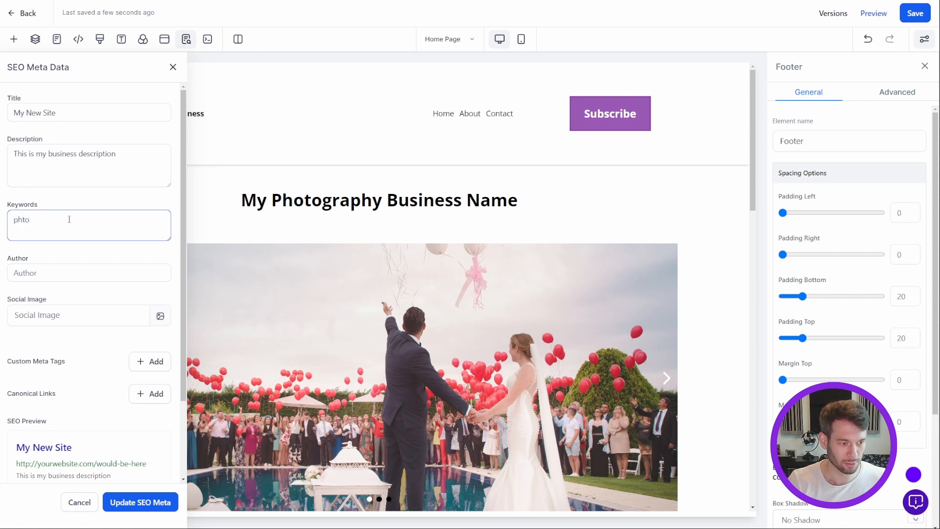
key("BackSpace")
key("BackSpace")
type("otograph")
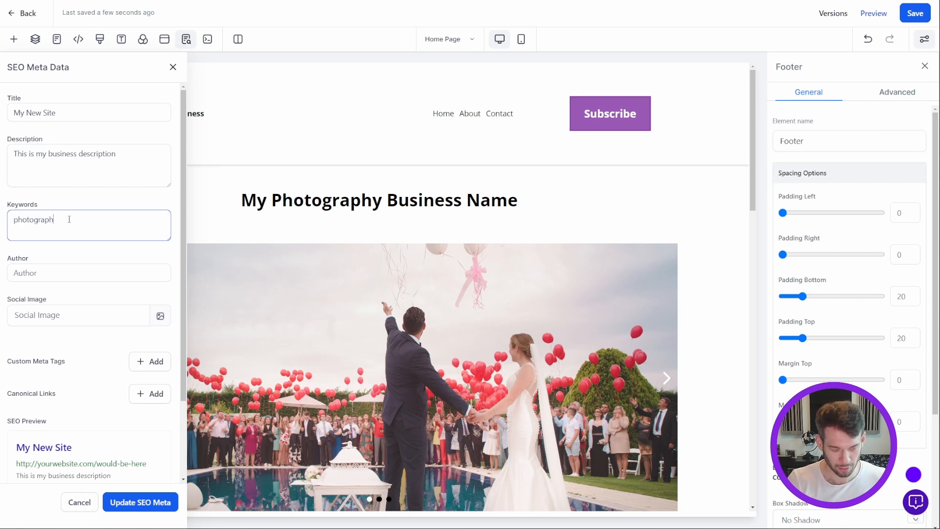
type("y, wedding")
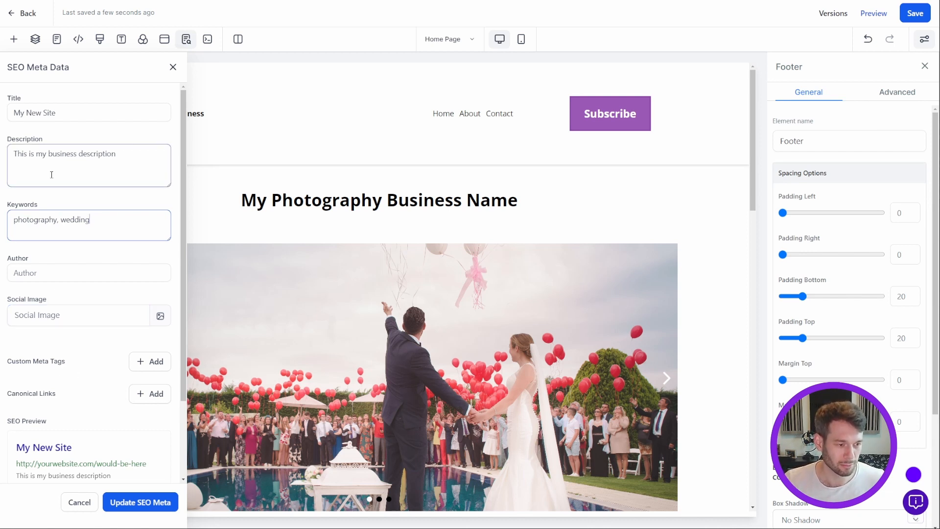
left_click(141, 503)
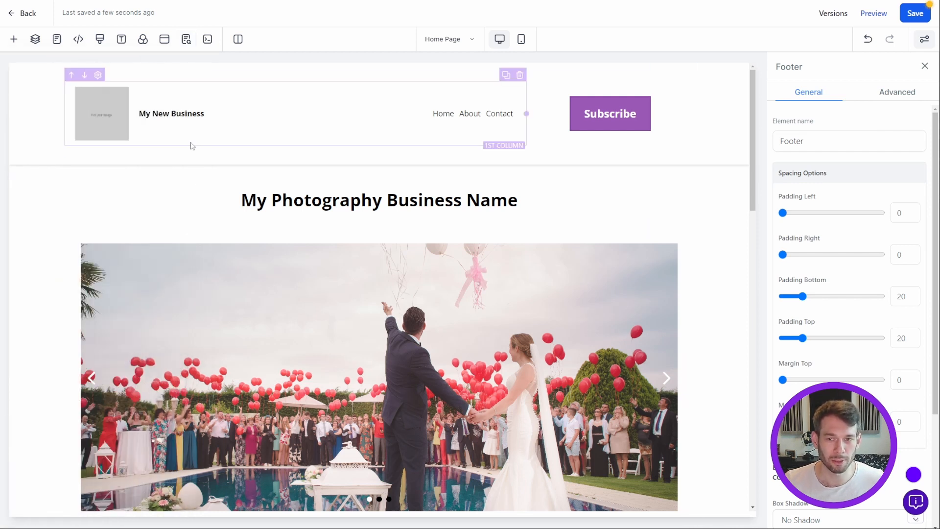
- Save the home page and open its preview, looking it over from the header to the footer
left_click(900, 17)
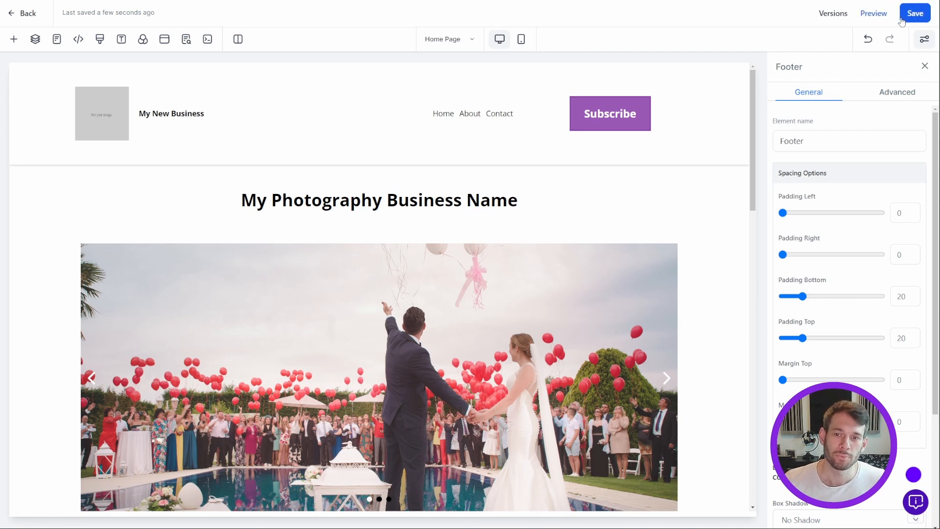
left_click(874, 15)
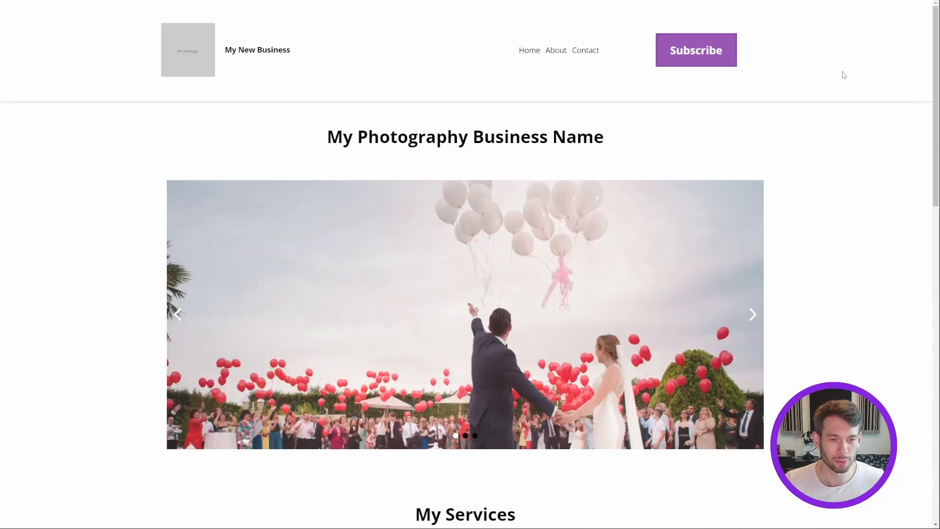
scroll(825, 60, "down", 1)
scroll(832, 97, "down", 15)
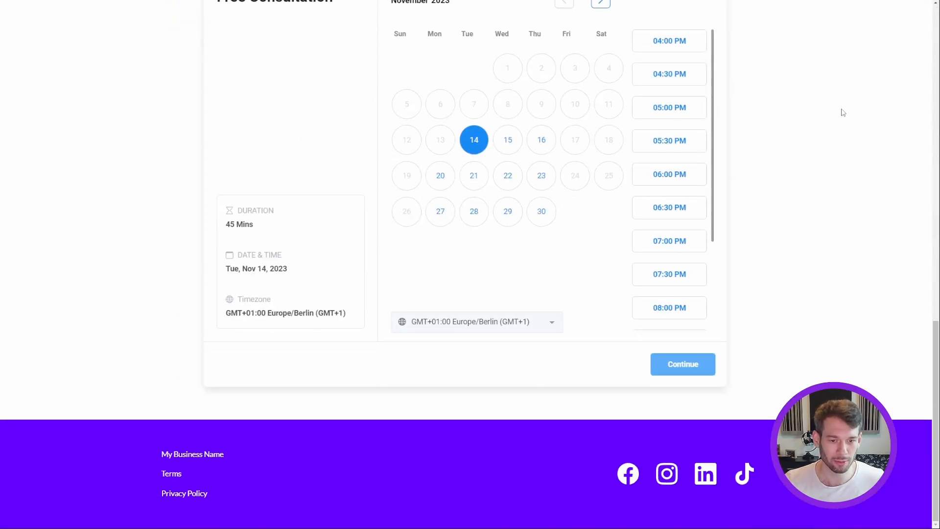
scroll(843, 117, "up", 4)
scroll(843, 112, "up", 12)
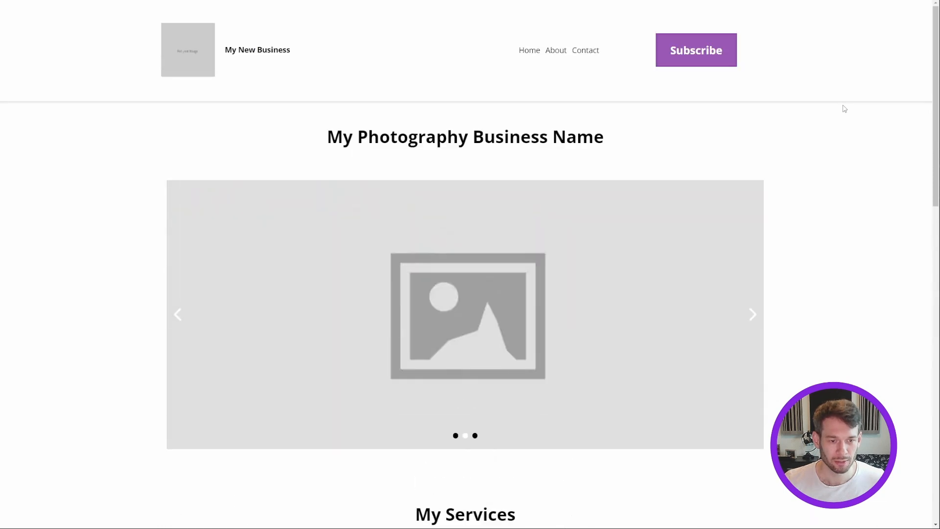
- Test the image slider in the preview by going back one slide and forward through the others
scroll(844, 109, "down", 3)
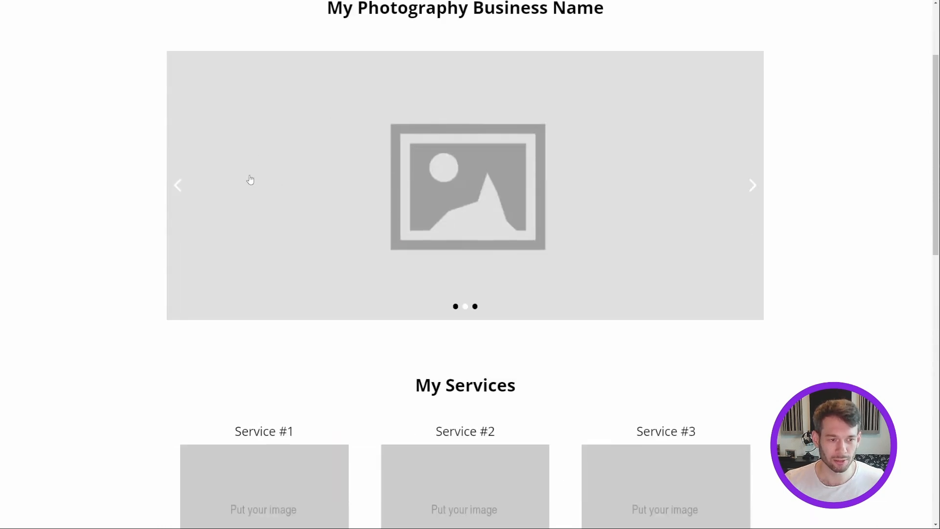
left_click(176, 193)
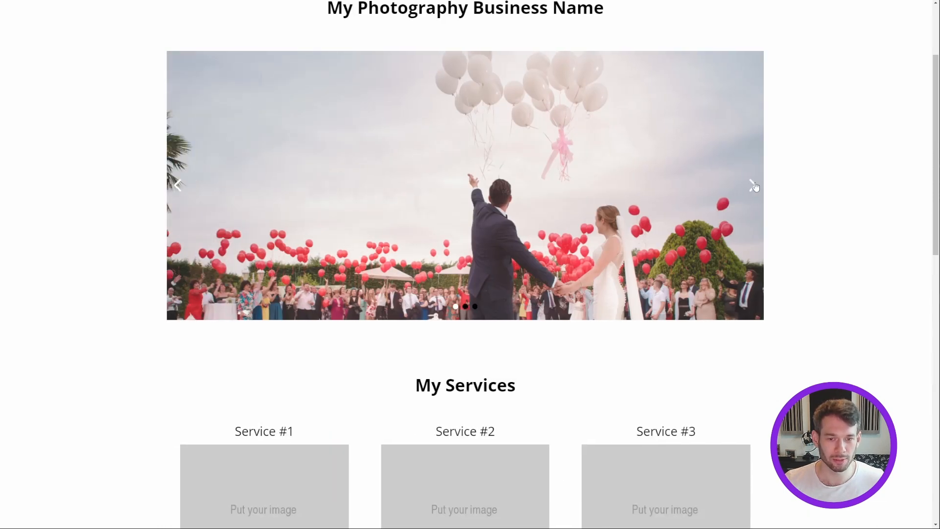
left_click(753, 185)
left_click(753, 185)
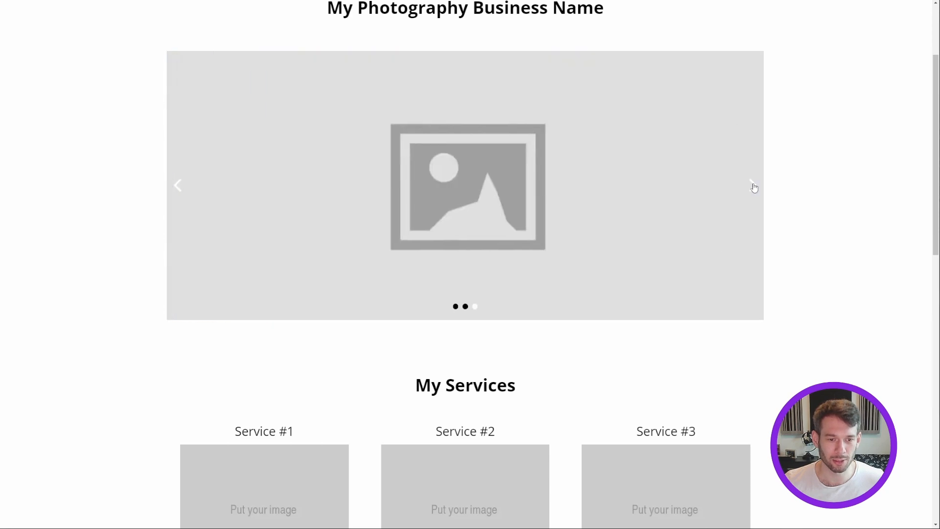
left_click(753, 185)
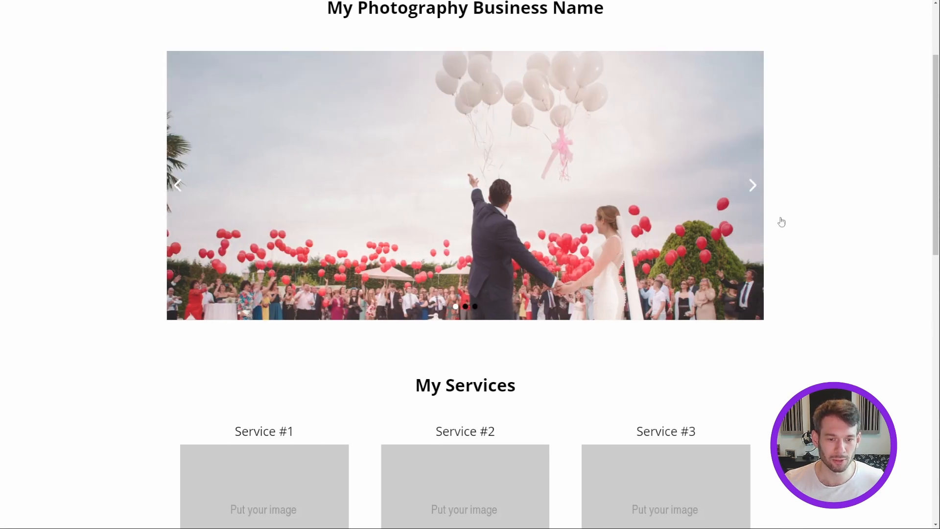
- Test the Free Consultation calendar in the preview by picking several November 2023 dates, ending on the 16th
scroll(835, 163, "down", 4)
scroll(835, 163, "down", 7)
scroll(848, 136, "down", 1)
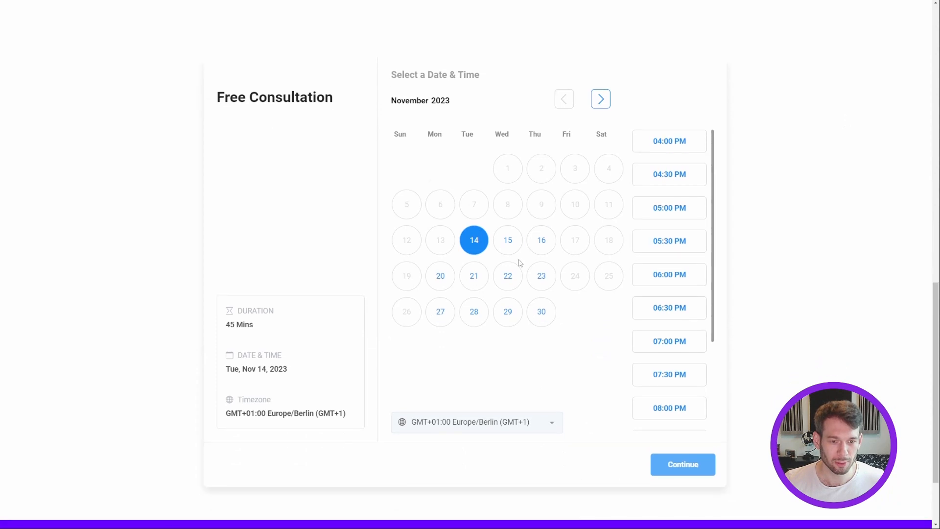
left_click(502, 244)
left_click(510, 274)
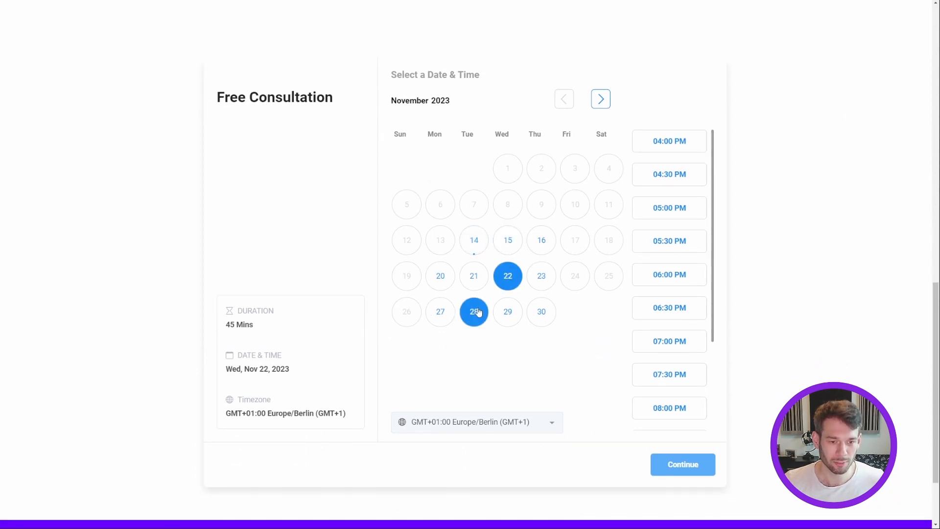
left_click(476, 314)
left_click(439, 315)
left_click(440, 276)
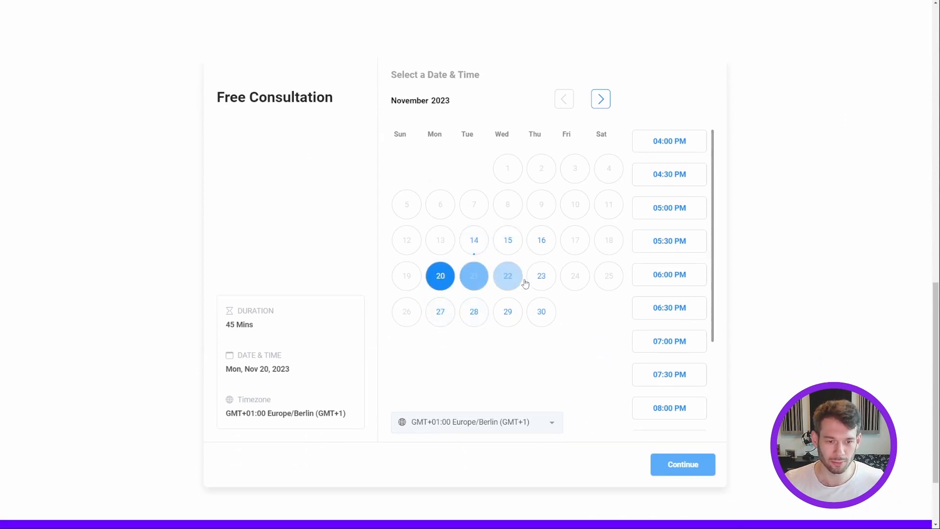
left_click(547, 278)
left_click(545, 241)
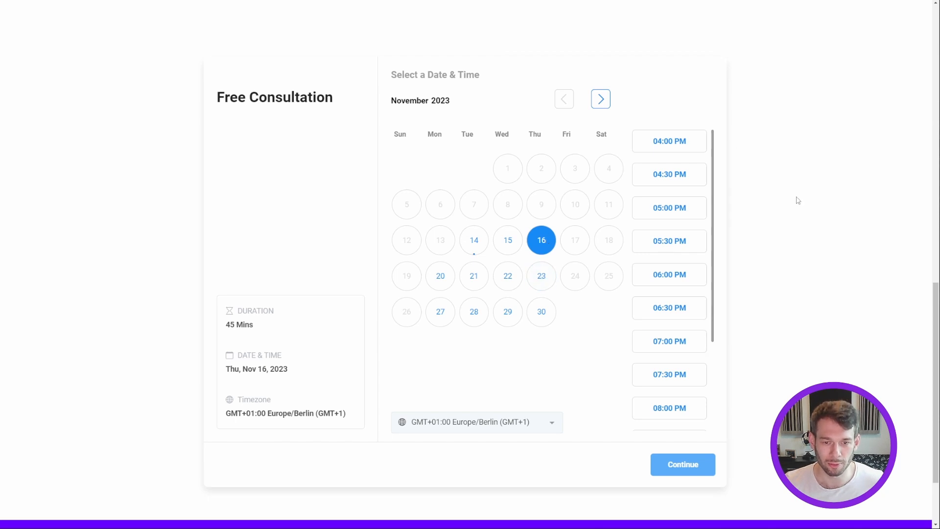
- Review the previewed page's header, image slider and My Services section once more
scroll(832, 147, "down", 1)
scroll(831, 147, "down", 1)
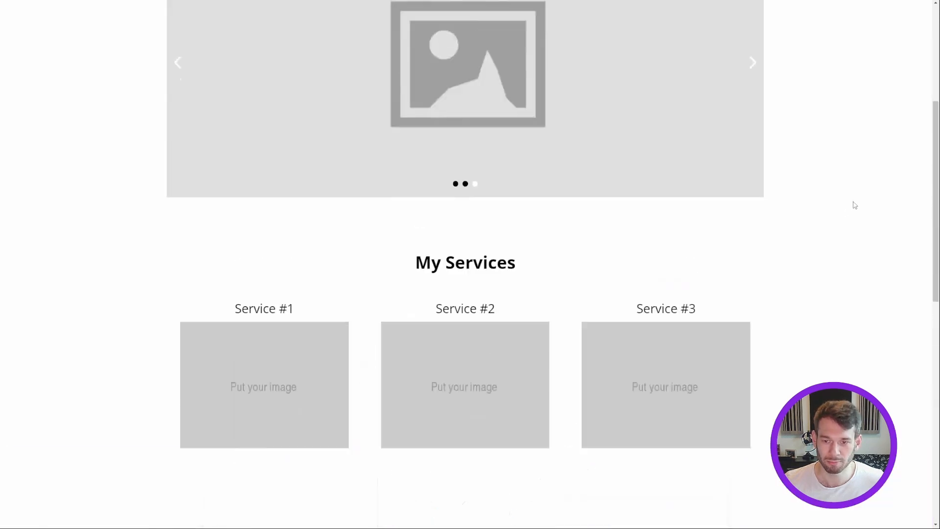
scroll(852, 206, "up", 5)
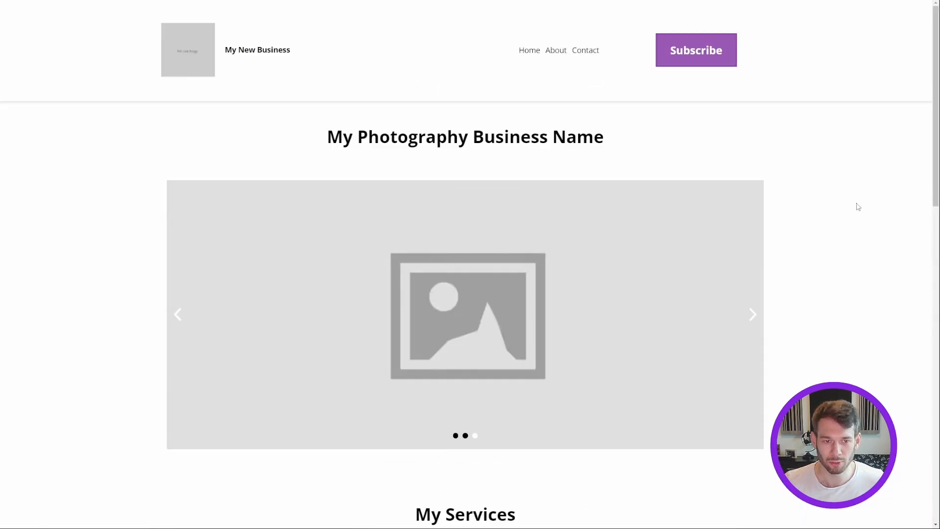
left_click(178, 314)
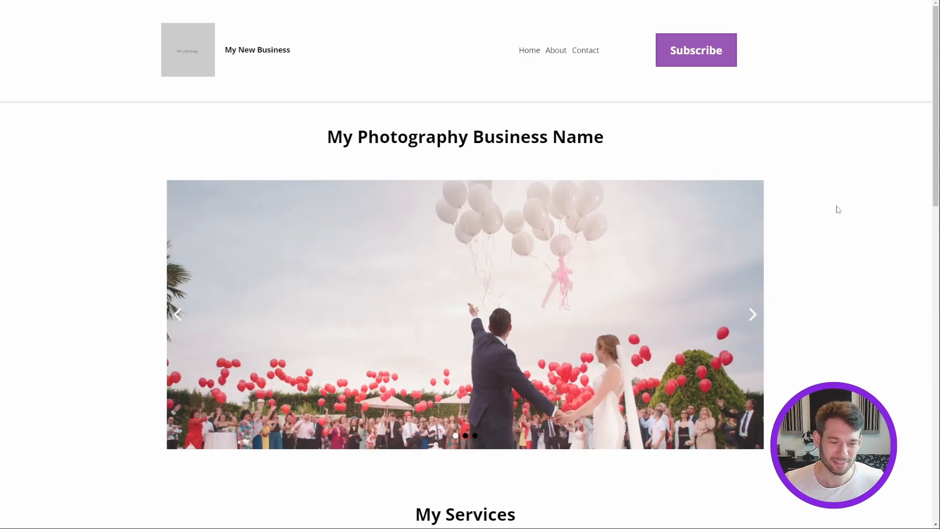
scroll(838, 210, "down", 6)
scroll(838, 211, "up", 4)
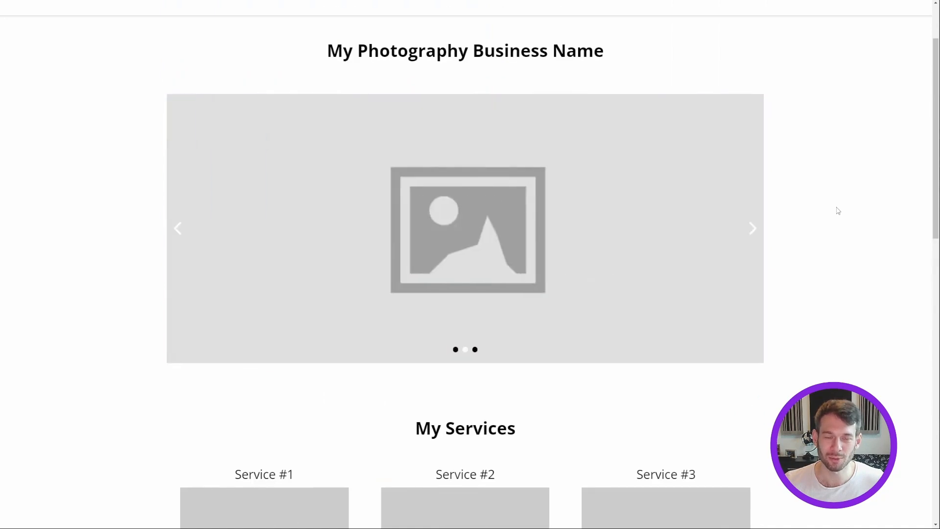
scroll(838, 211, "up", 2)
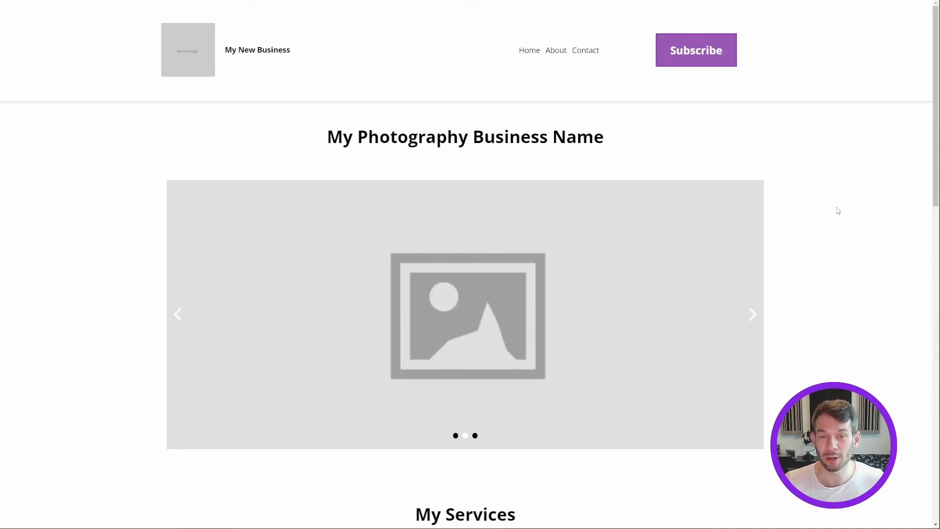